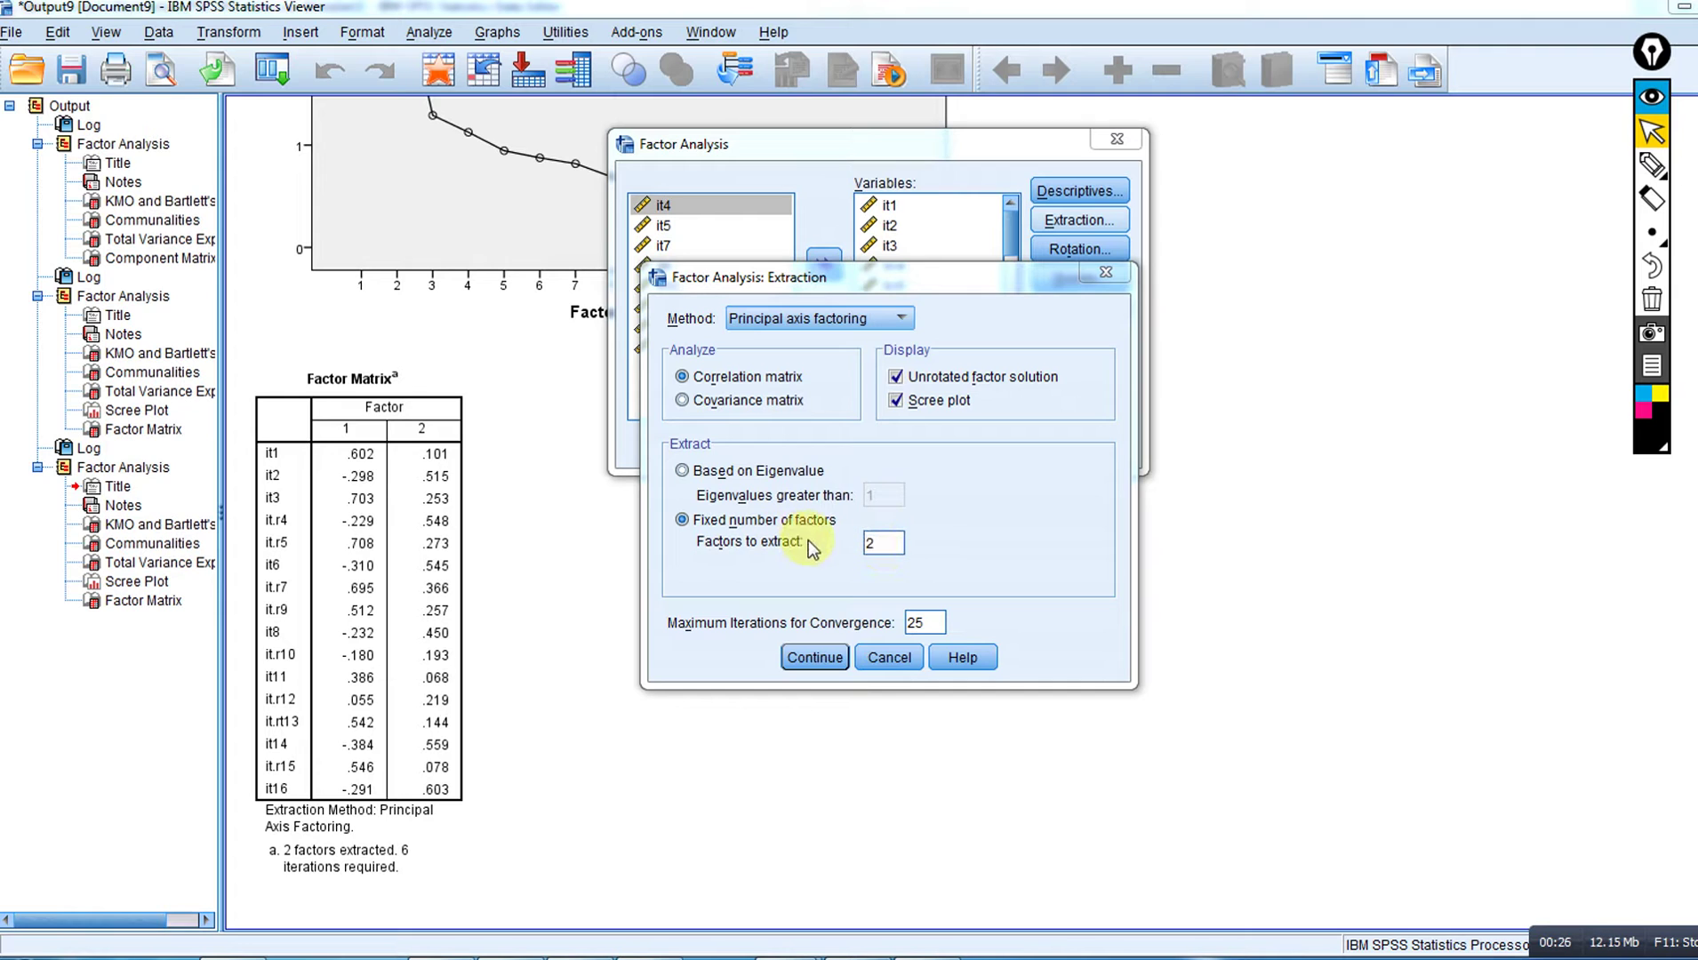
- Confirm extraction with principal axis factoring and a fixed 2 factors
left_click(814, 657)
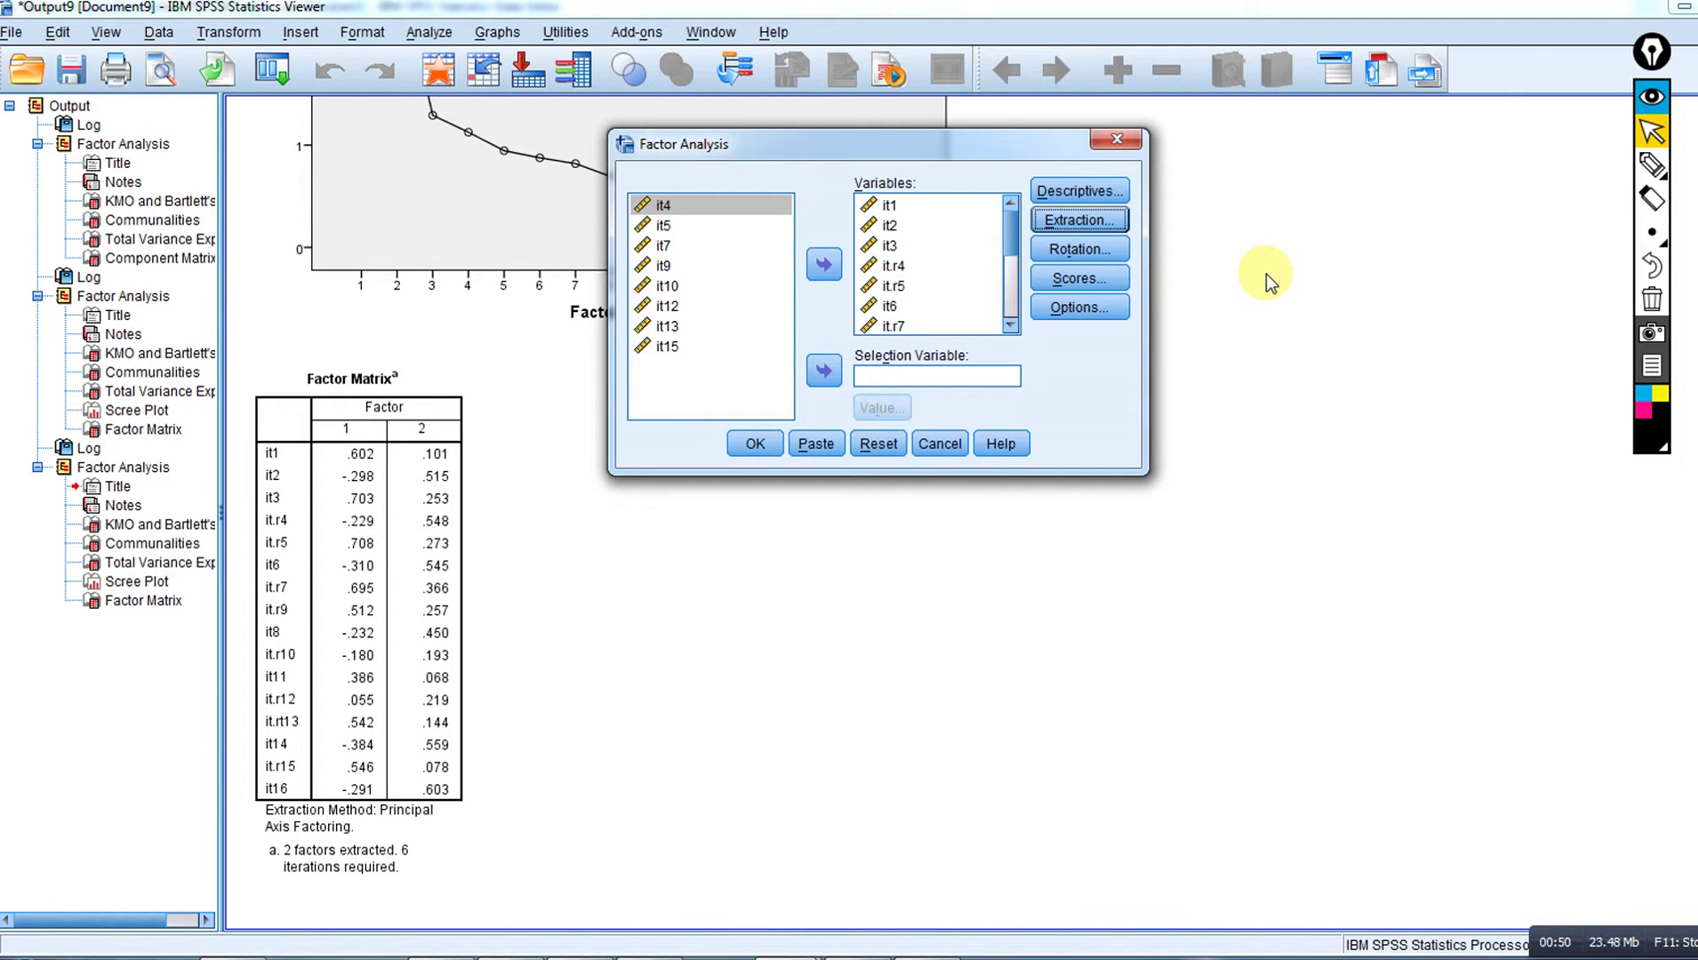
- Add a loading plot with no rotation and run the two-factor analysis
left_click(1111, 253)
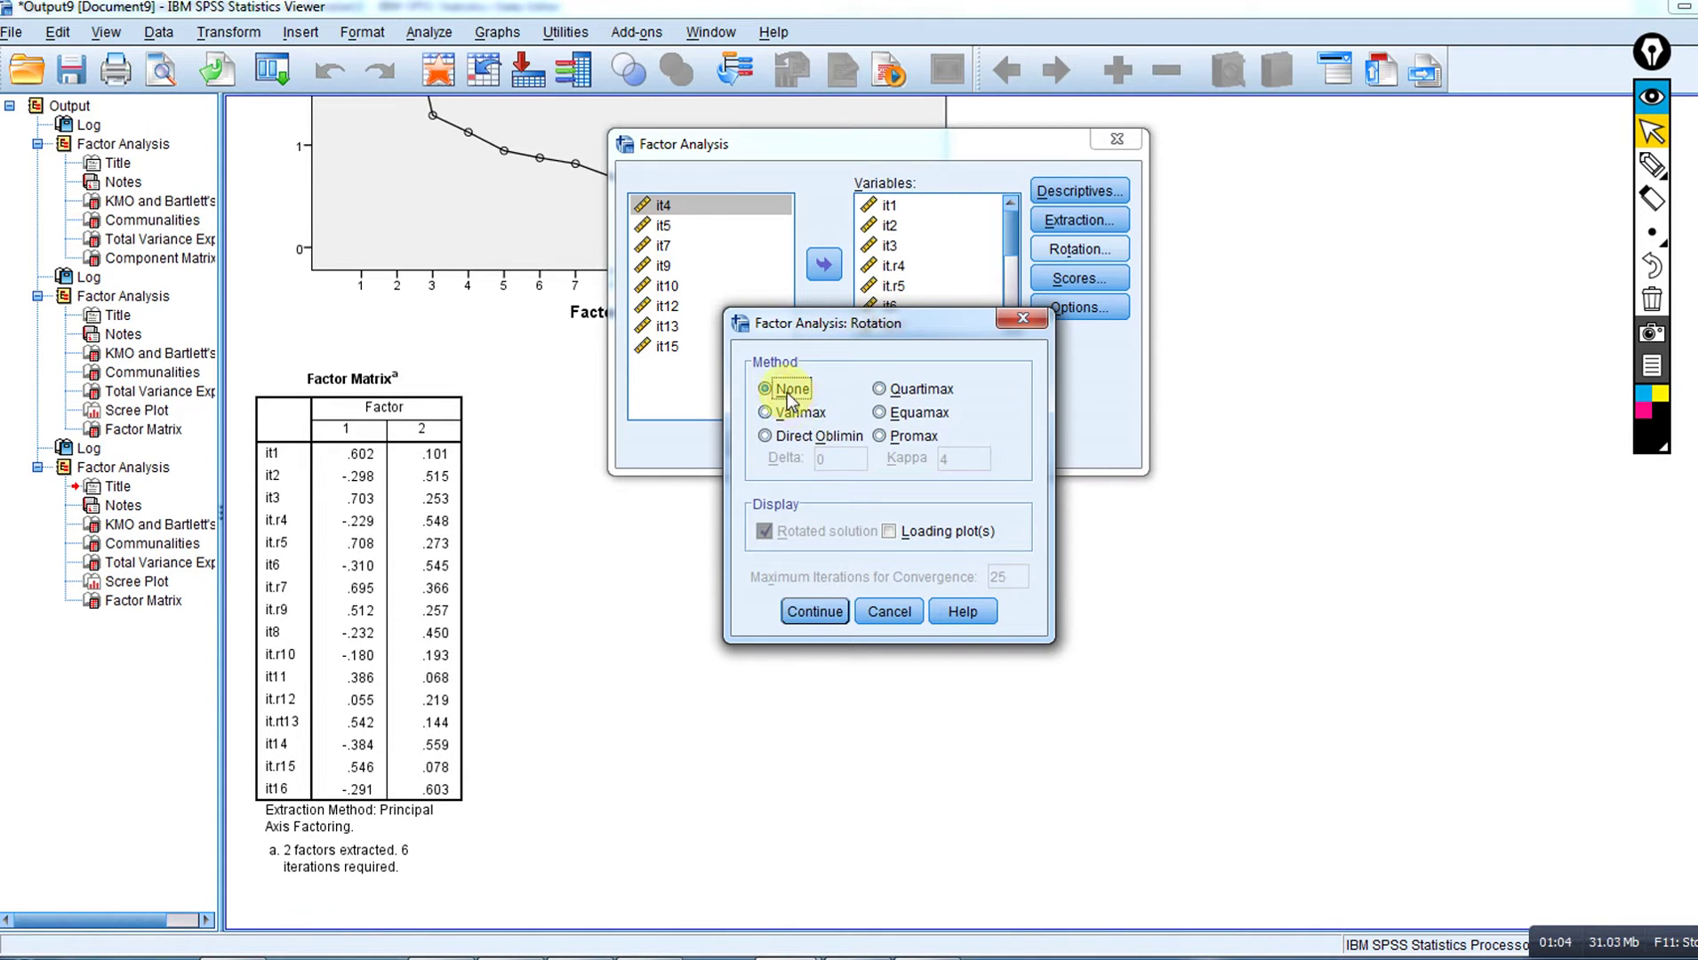
left_click(889, 532)
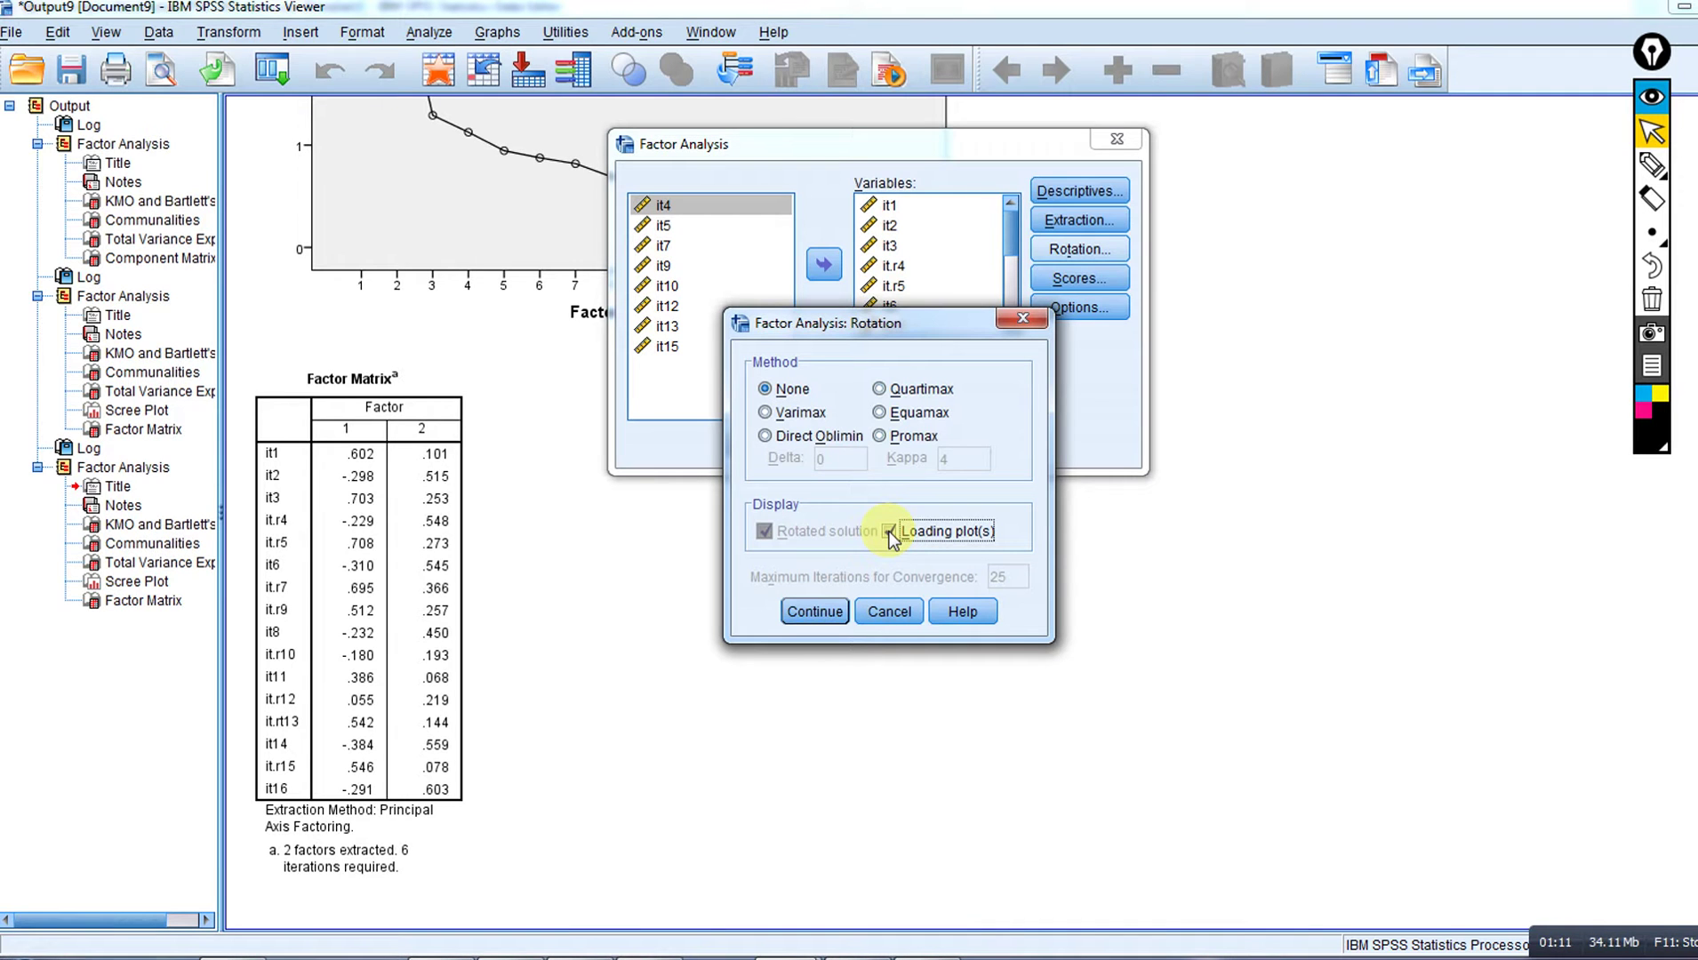
left_click(829, 611)
left_click(760, 447)
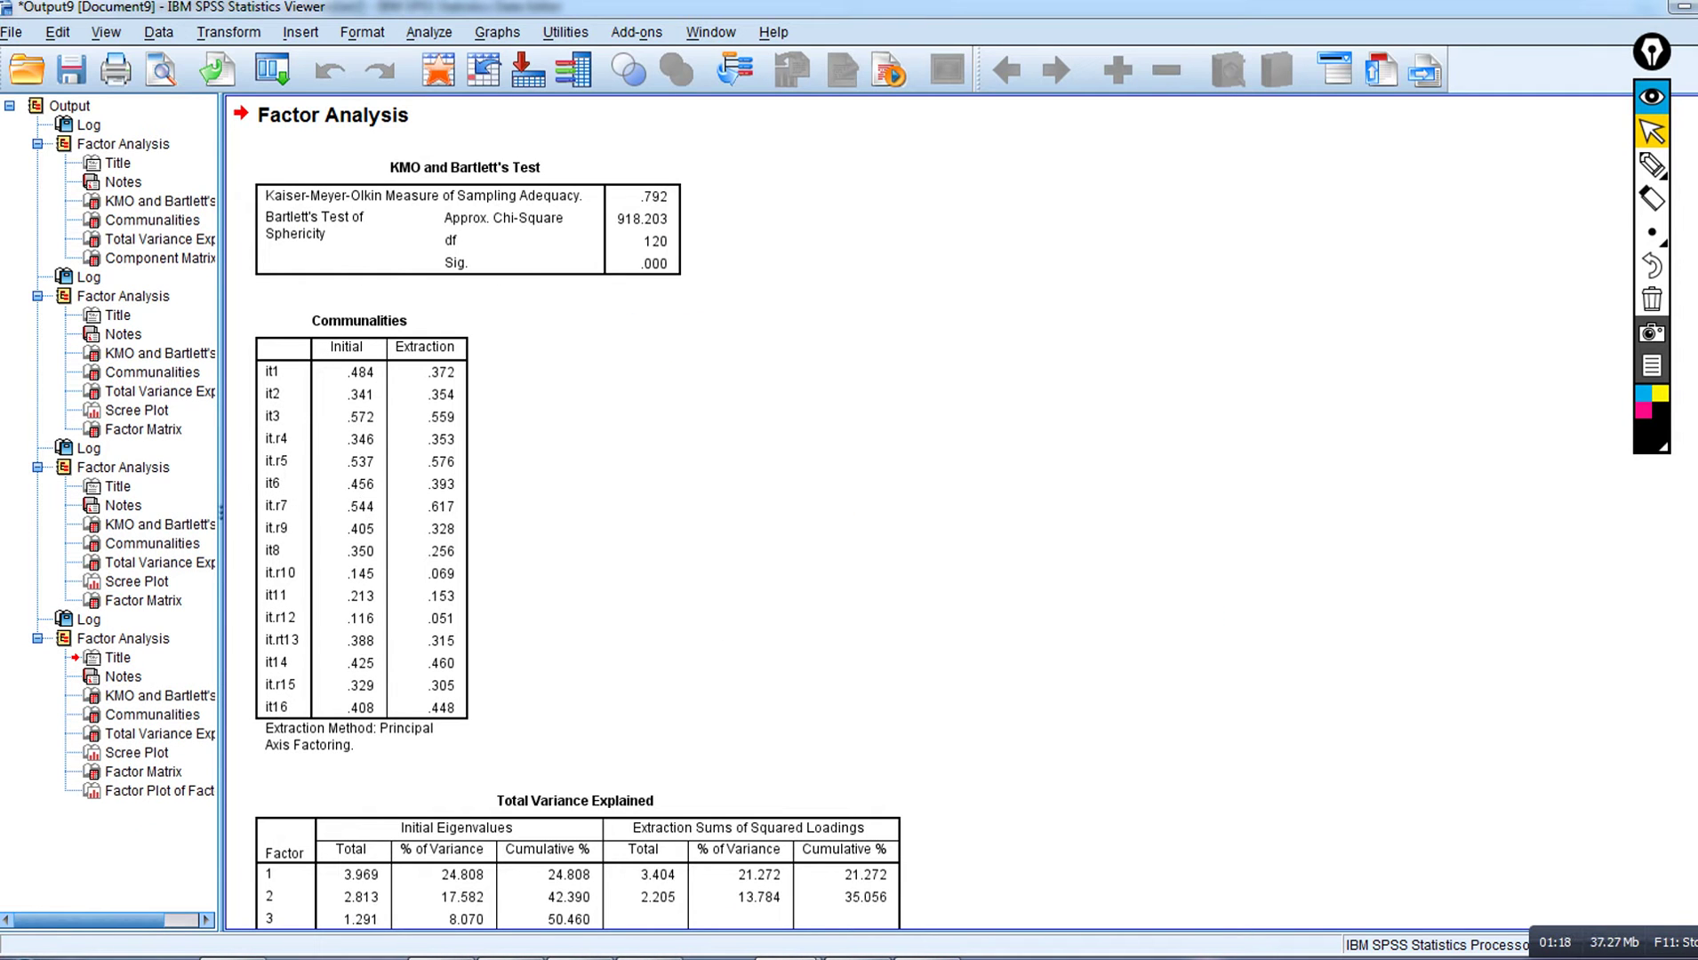
scroll(1192, 607, "down", 3)
scroll(602, 514, "down", 20)
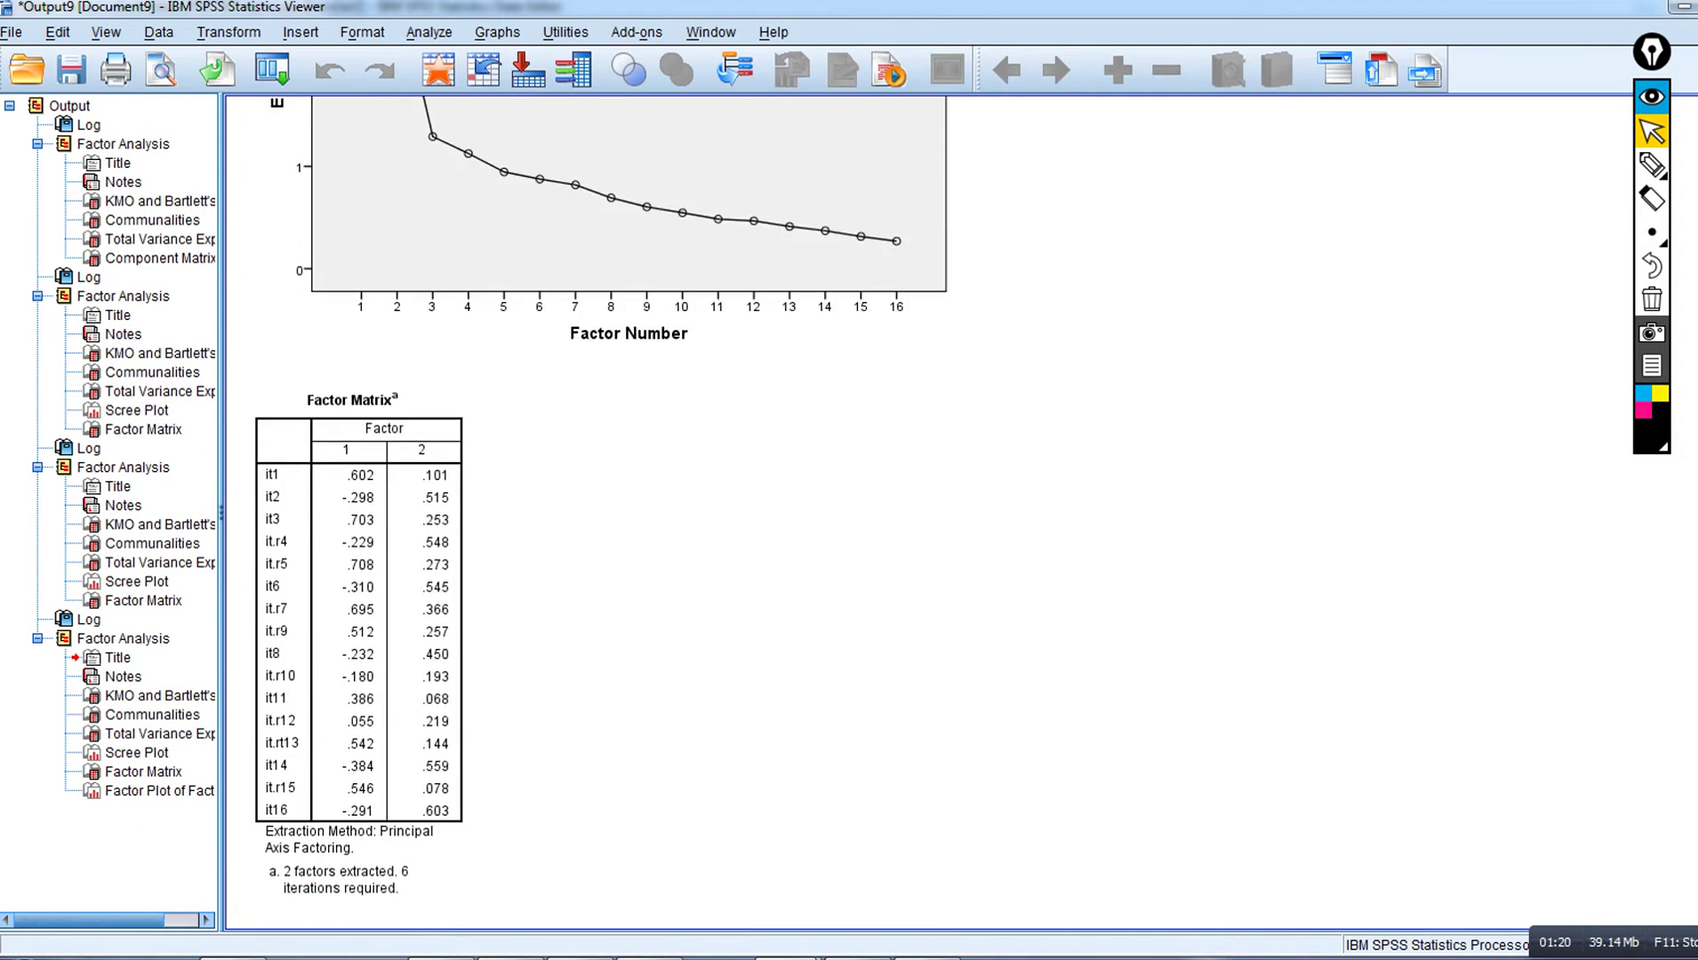
scroll(602, 513, "up", 8)
scroll(602, 513, "up", 10)
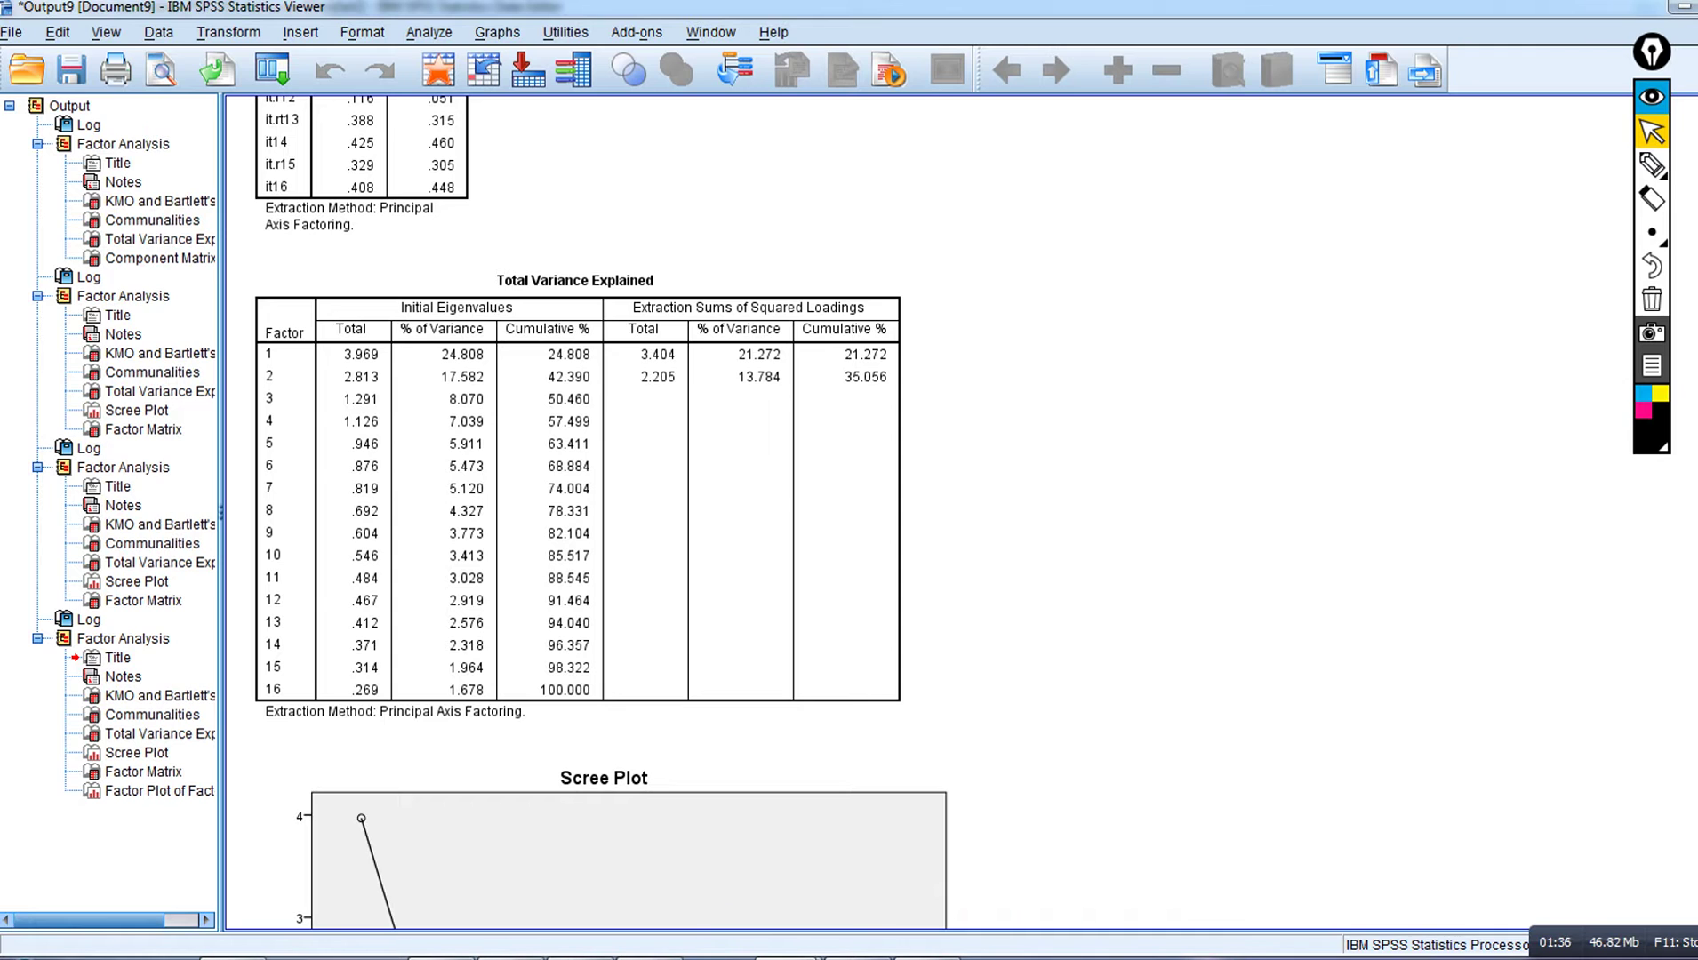
scroll(602, 513, "down", 3)
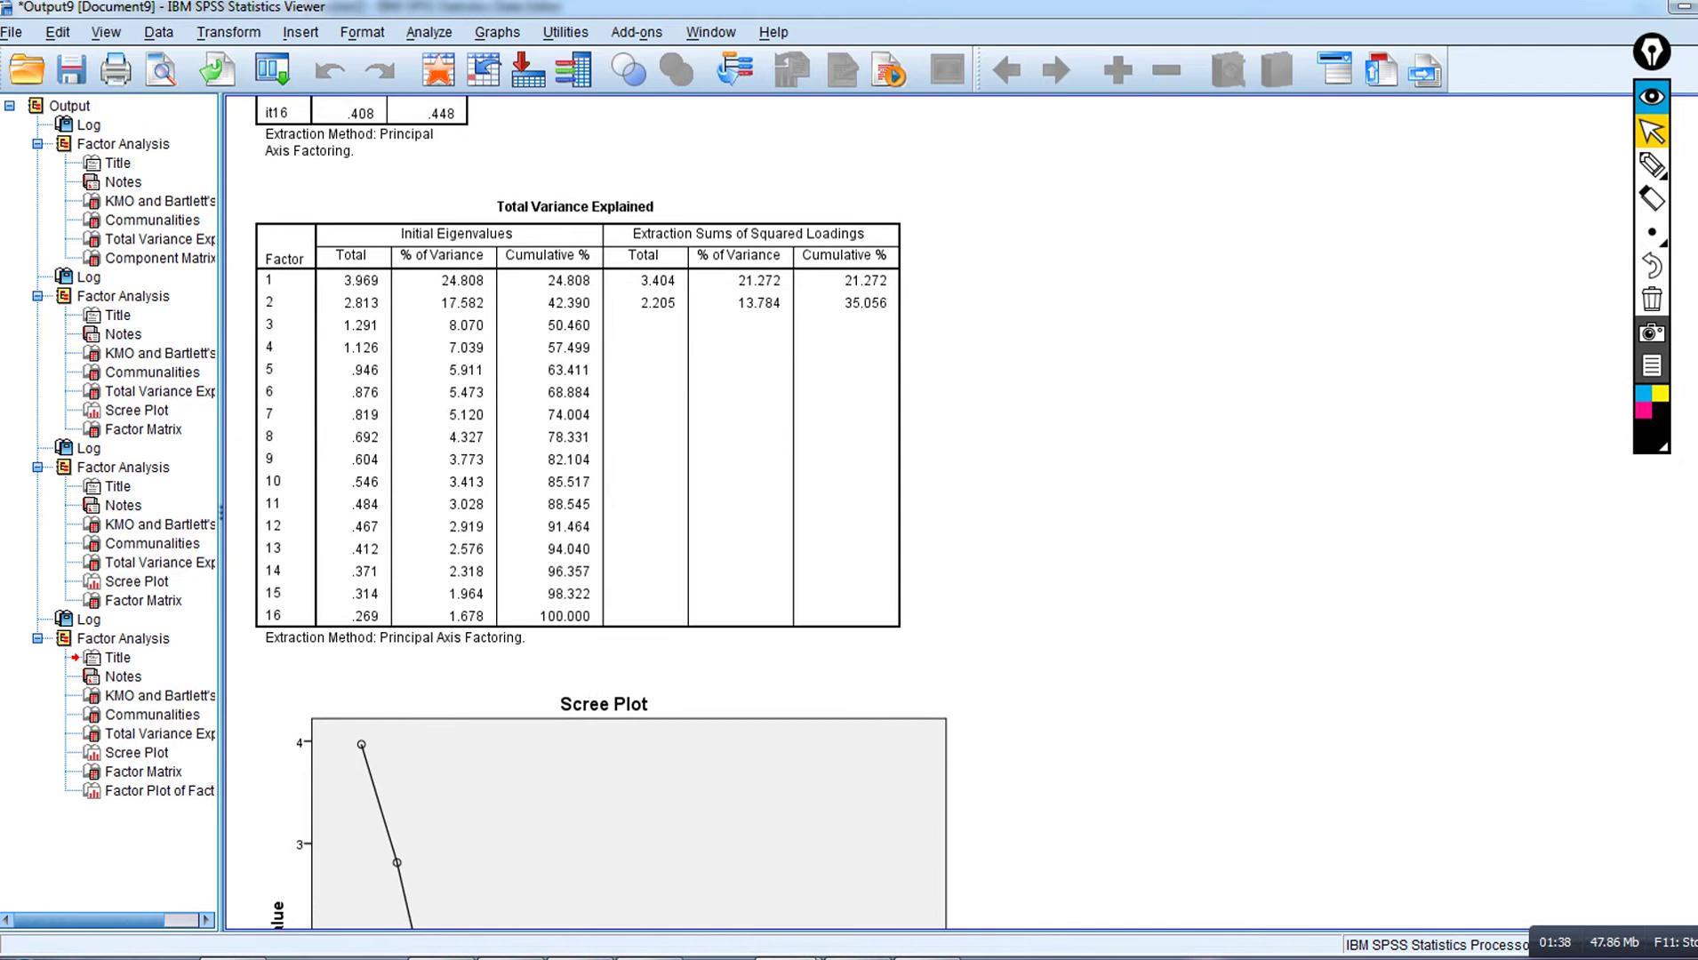
scroll(602, 513, "down", 20)
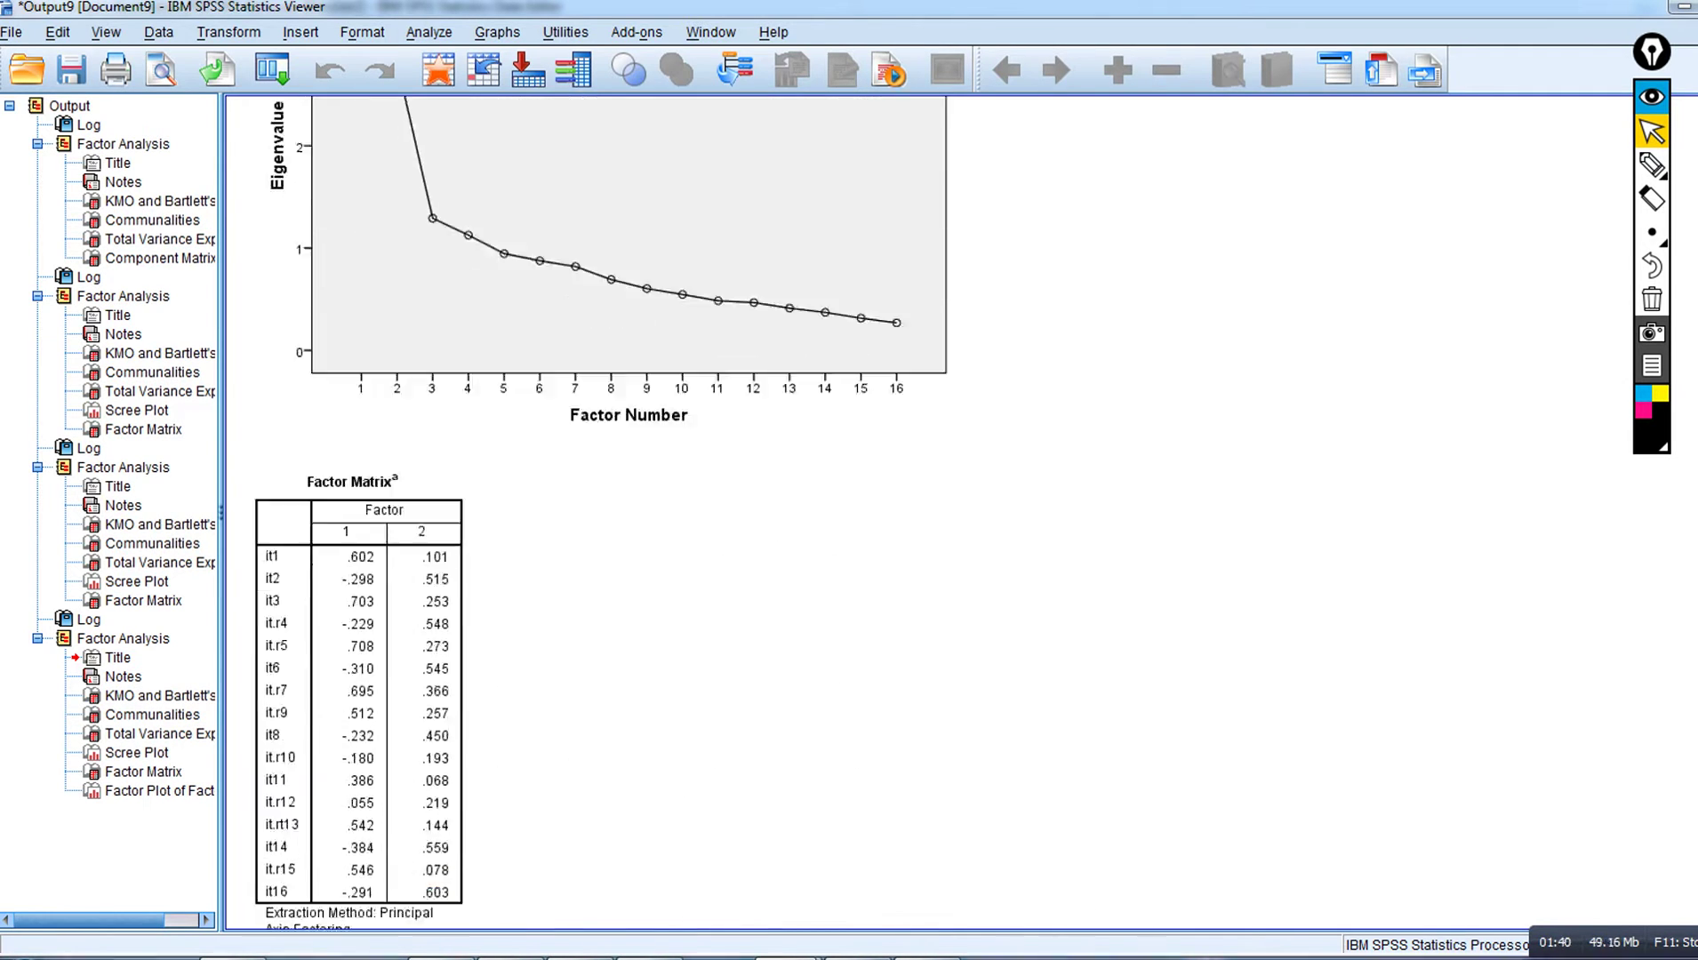
scroll(602, 513, "up", 10)
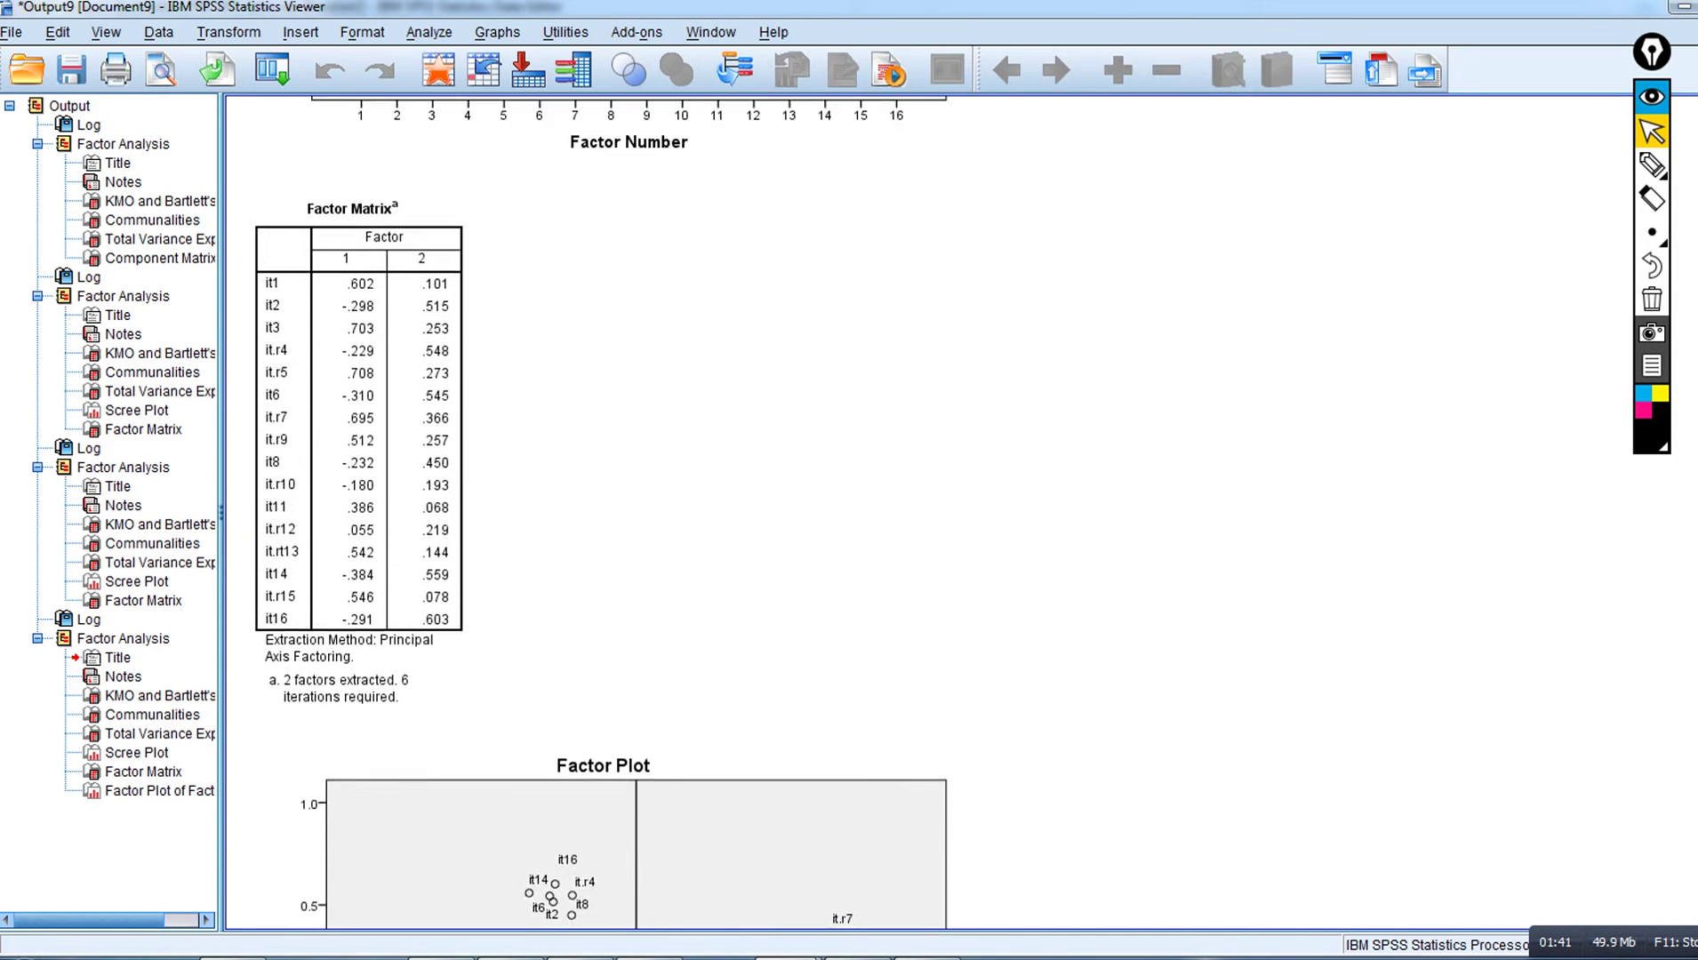
left_click(326, 237)
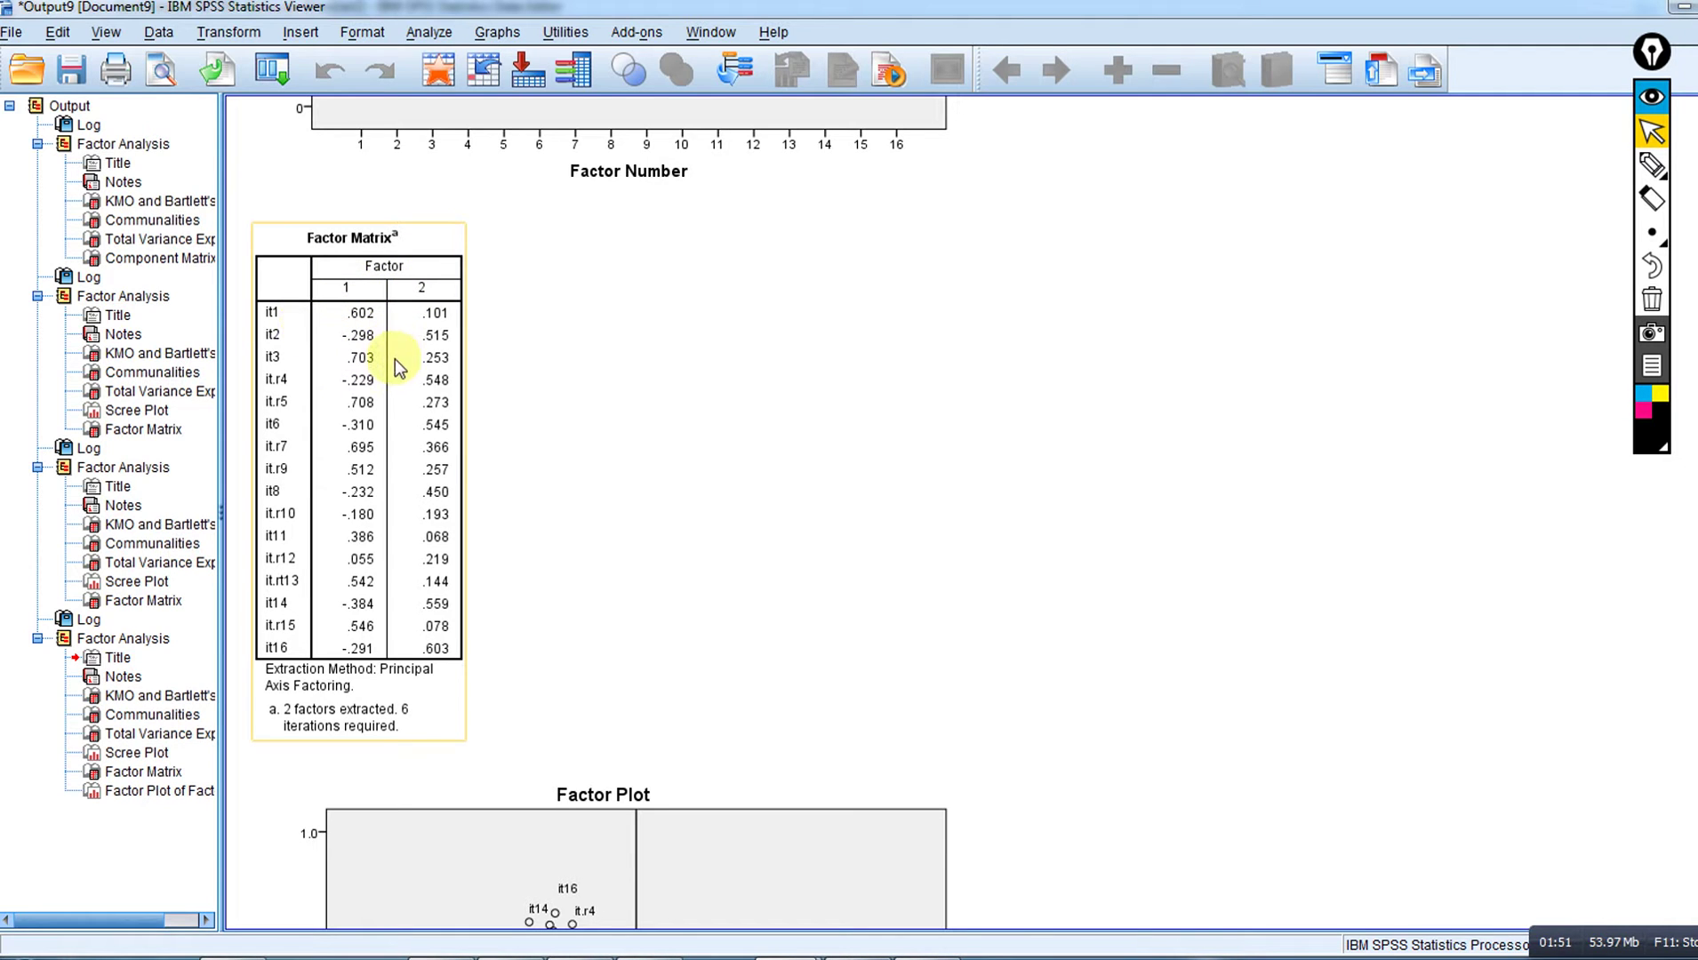
left_click(835, 360)
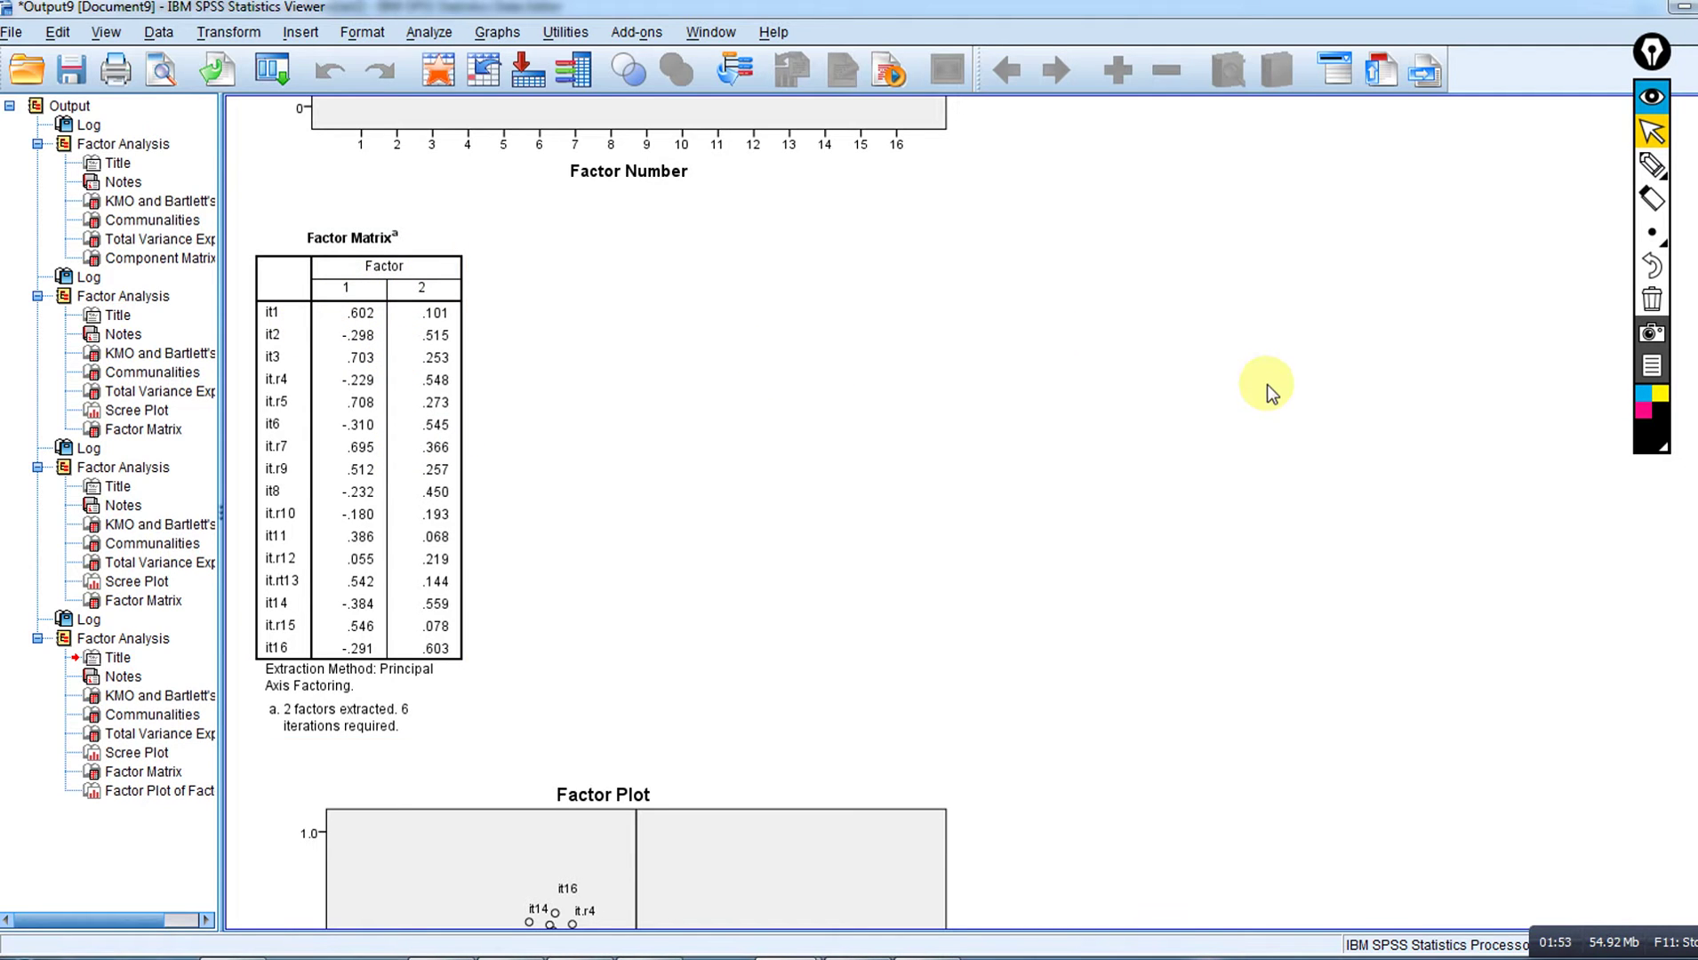
left_click(463, 276)
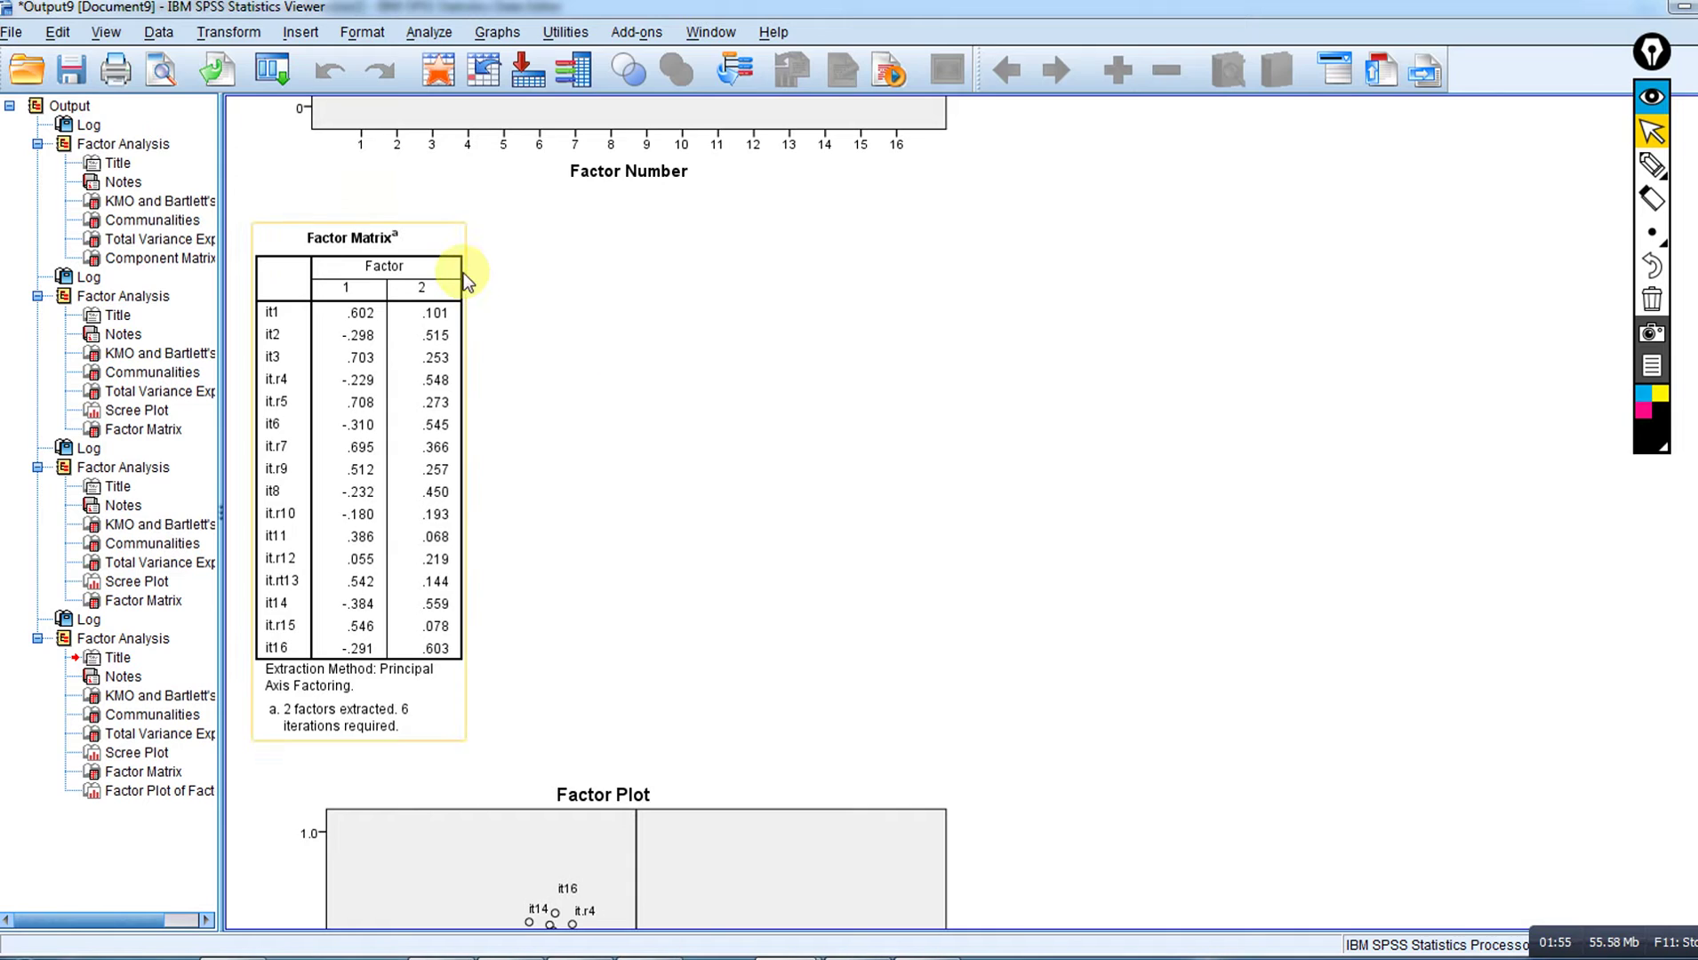
left_click(472, 245)
left_click(454, 229)
left_click(470, 222)
left_click(409, 233)
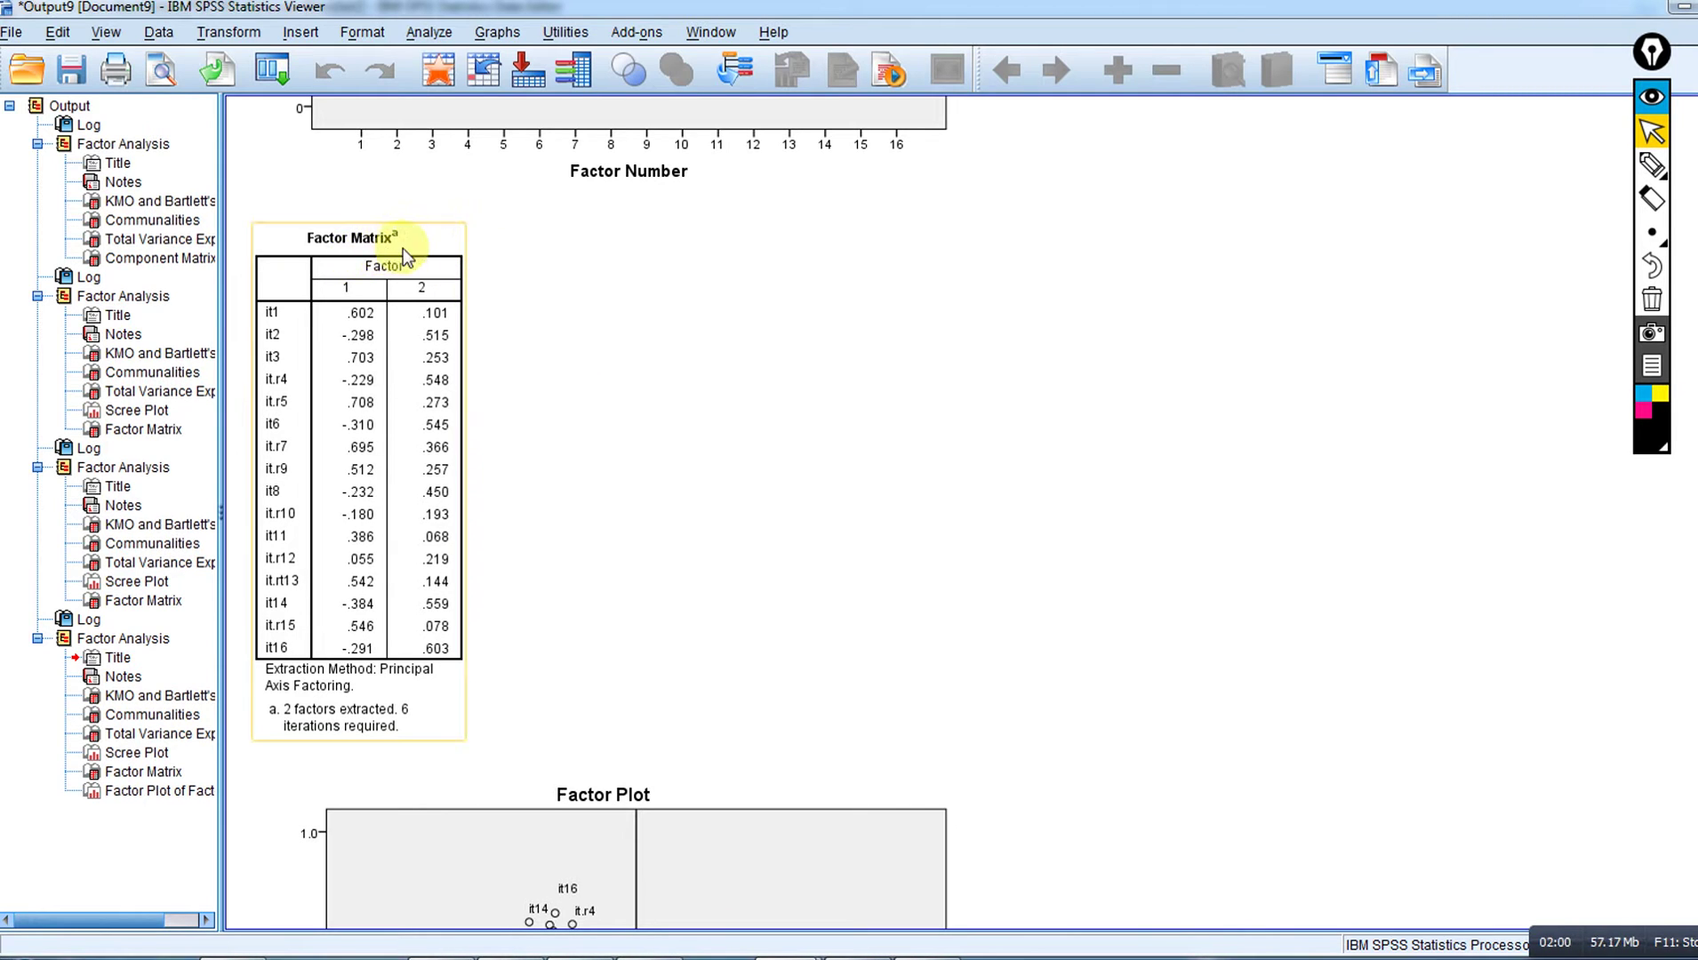
left_click(503, 250)
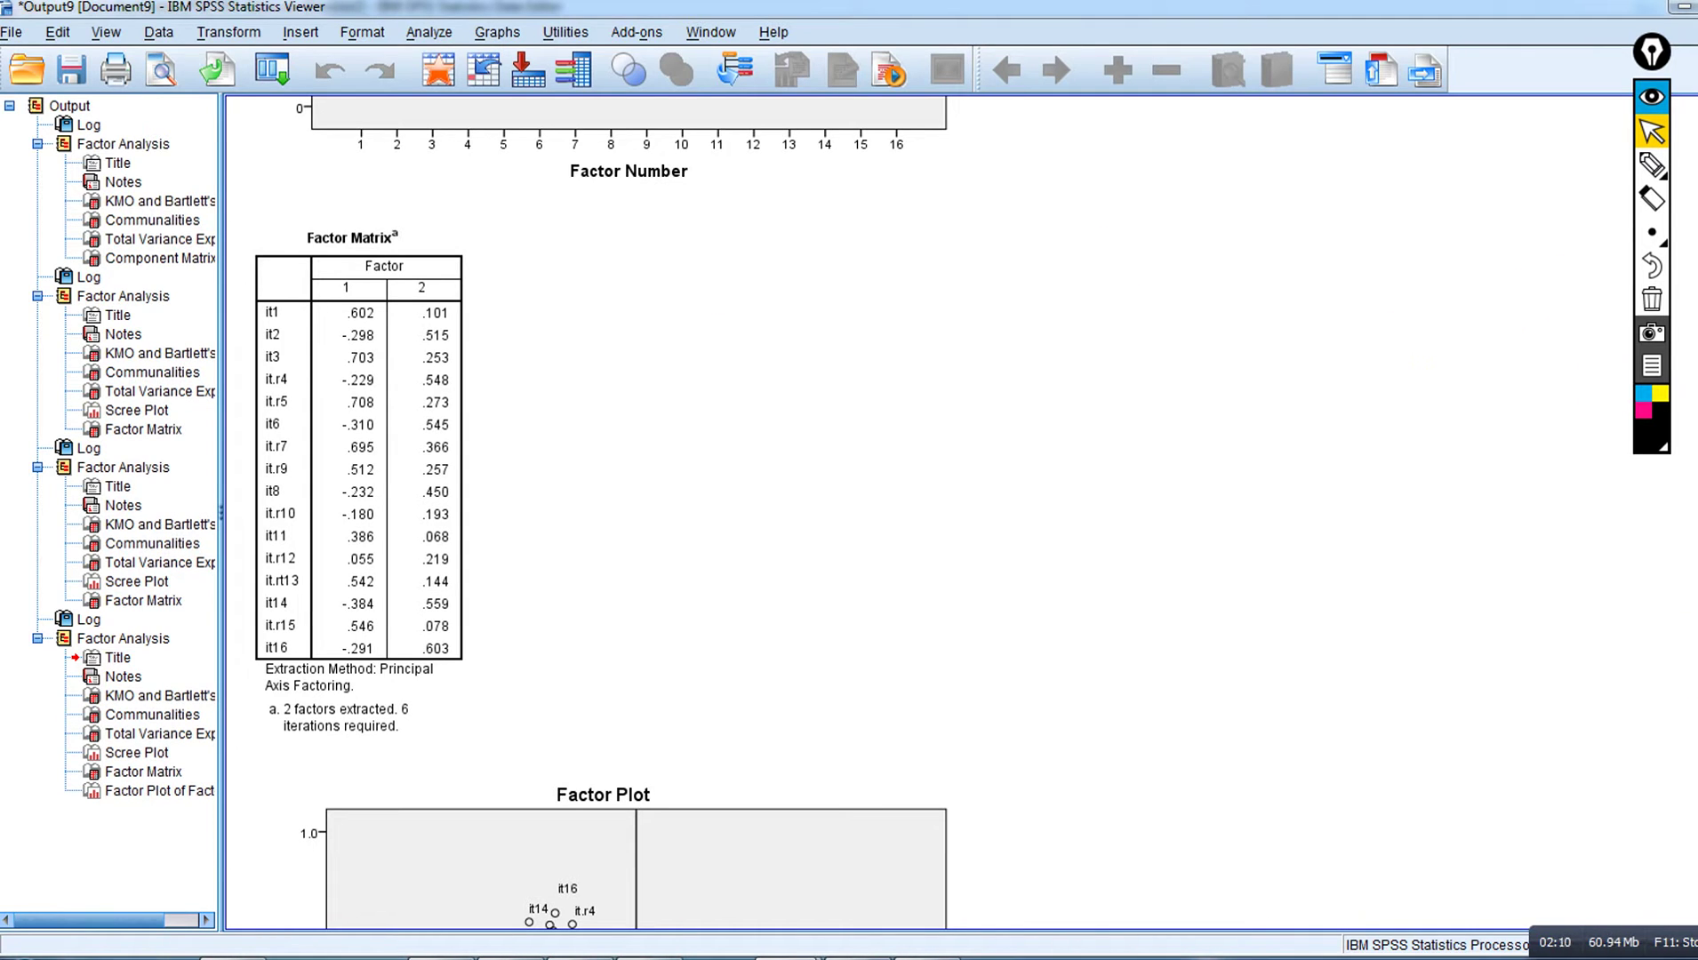
scroll(602, 513, "down", 5)
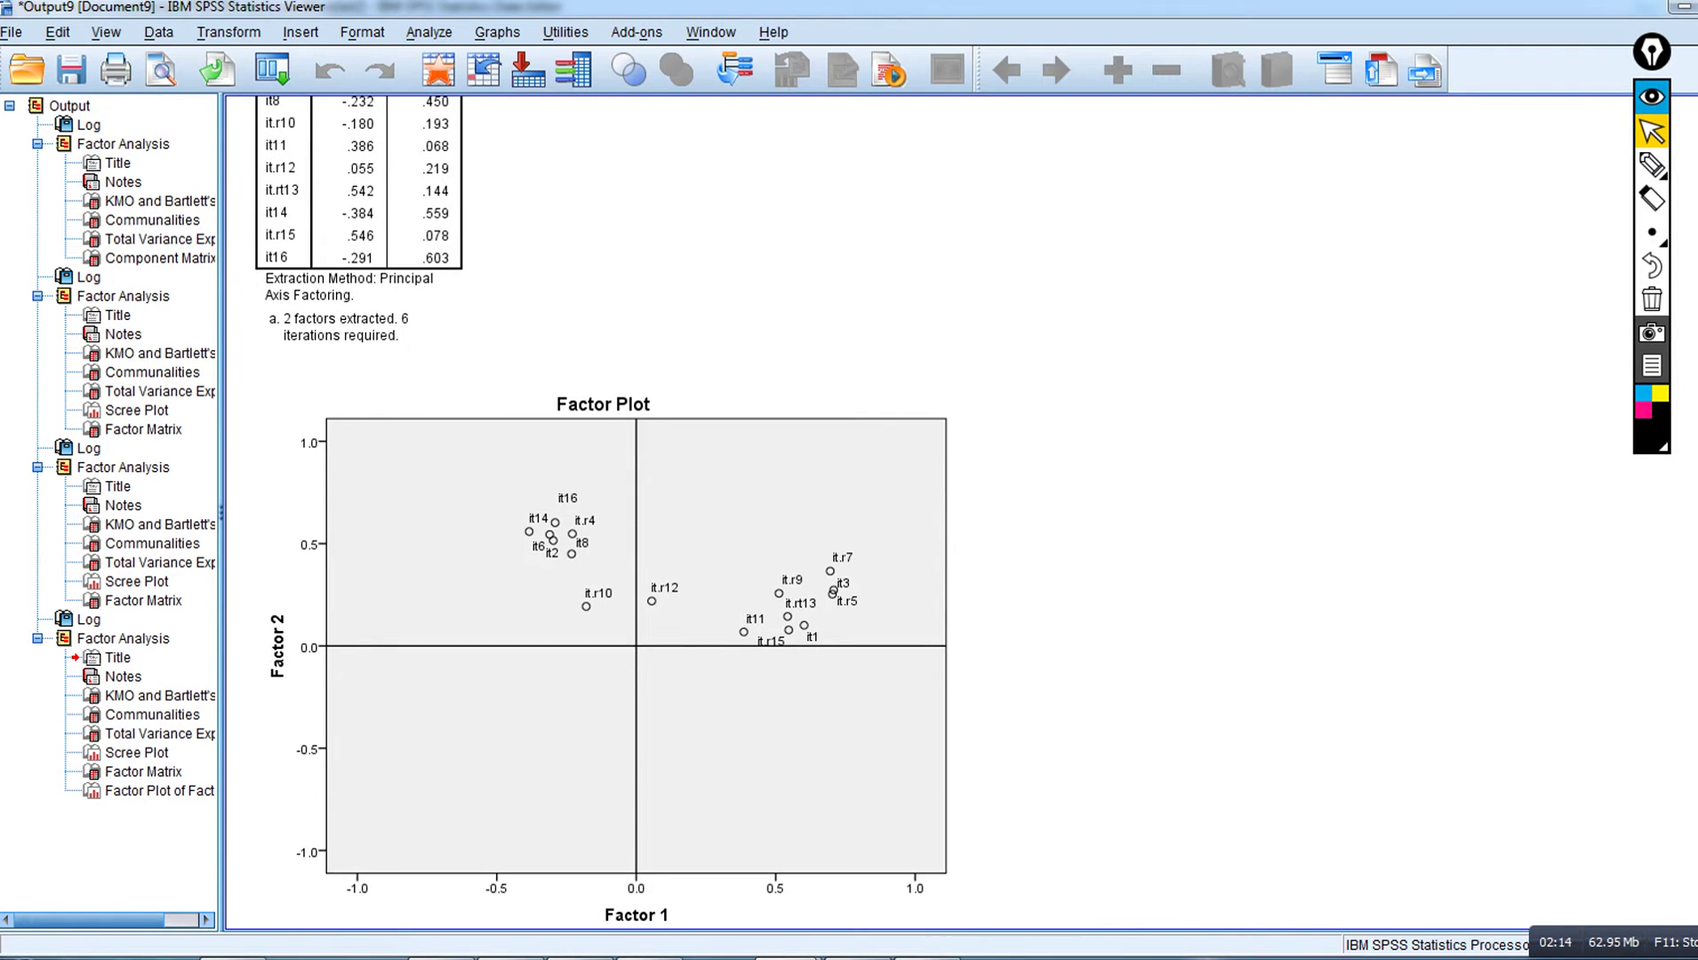
scroll(602, 513, "up", 3)
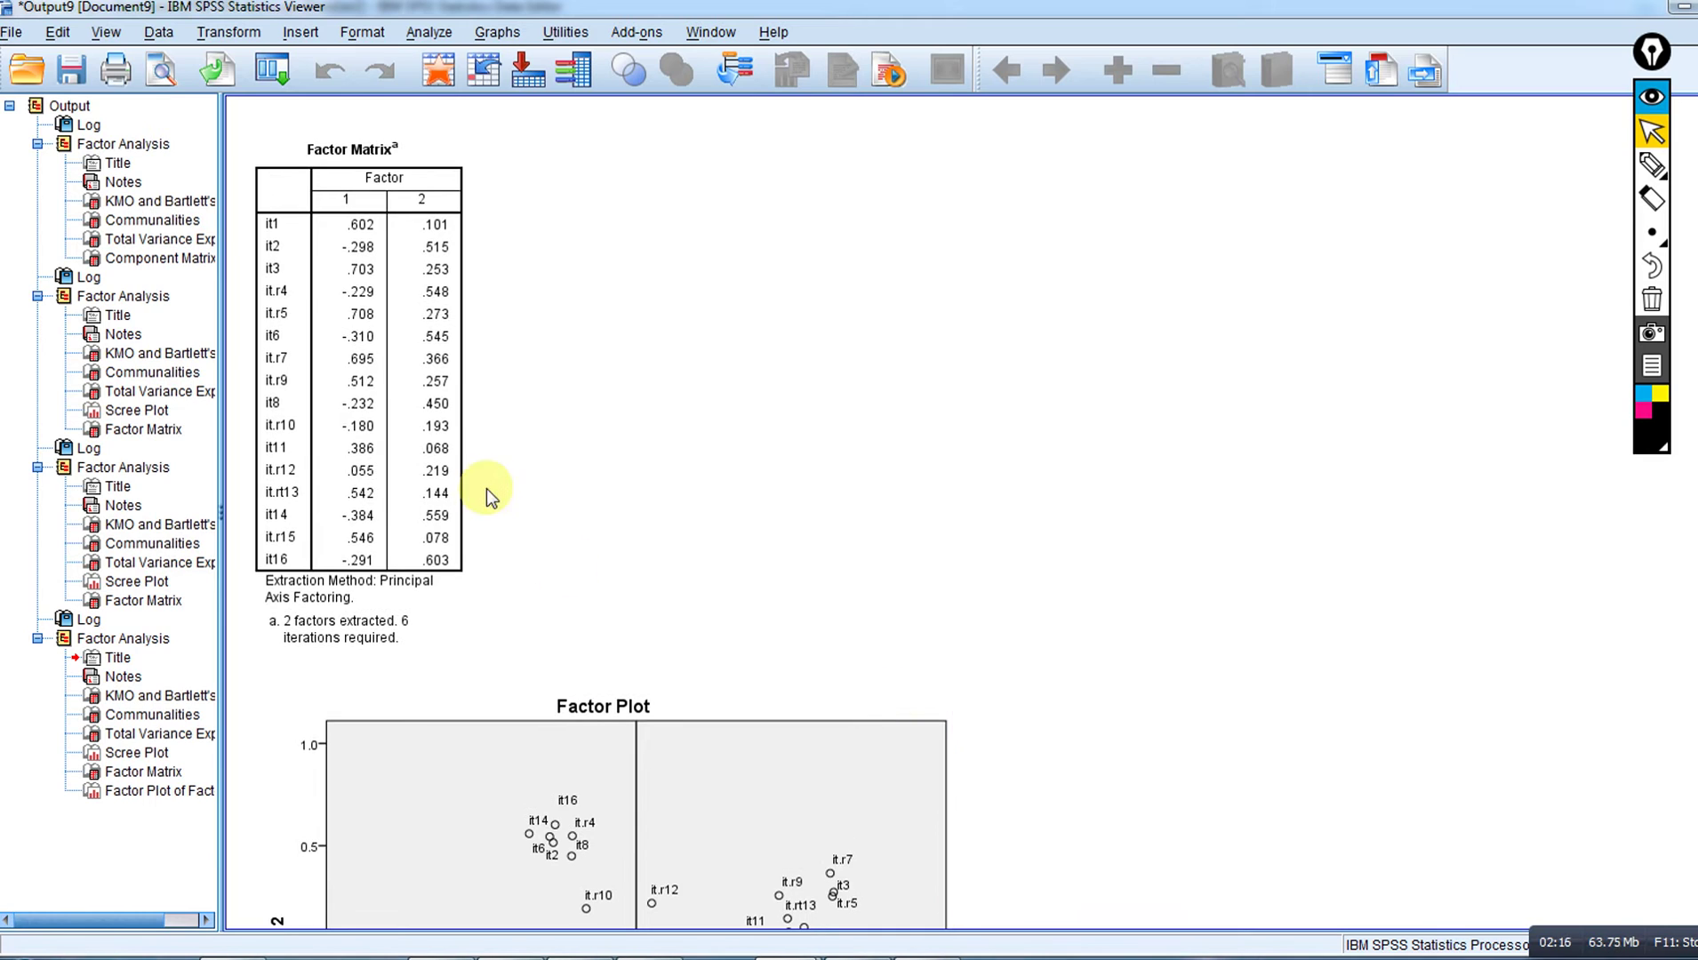
left_click(303, 266)
left_click(1516, 667)
scroll(602, 513, "down", 1)
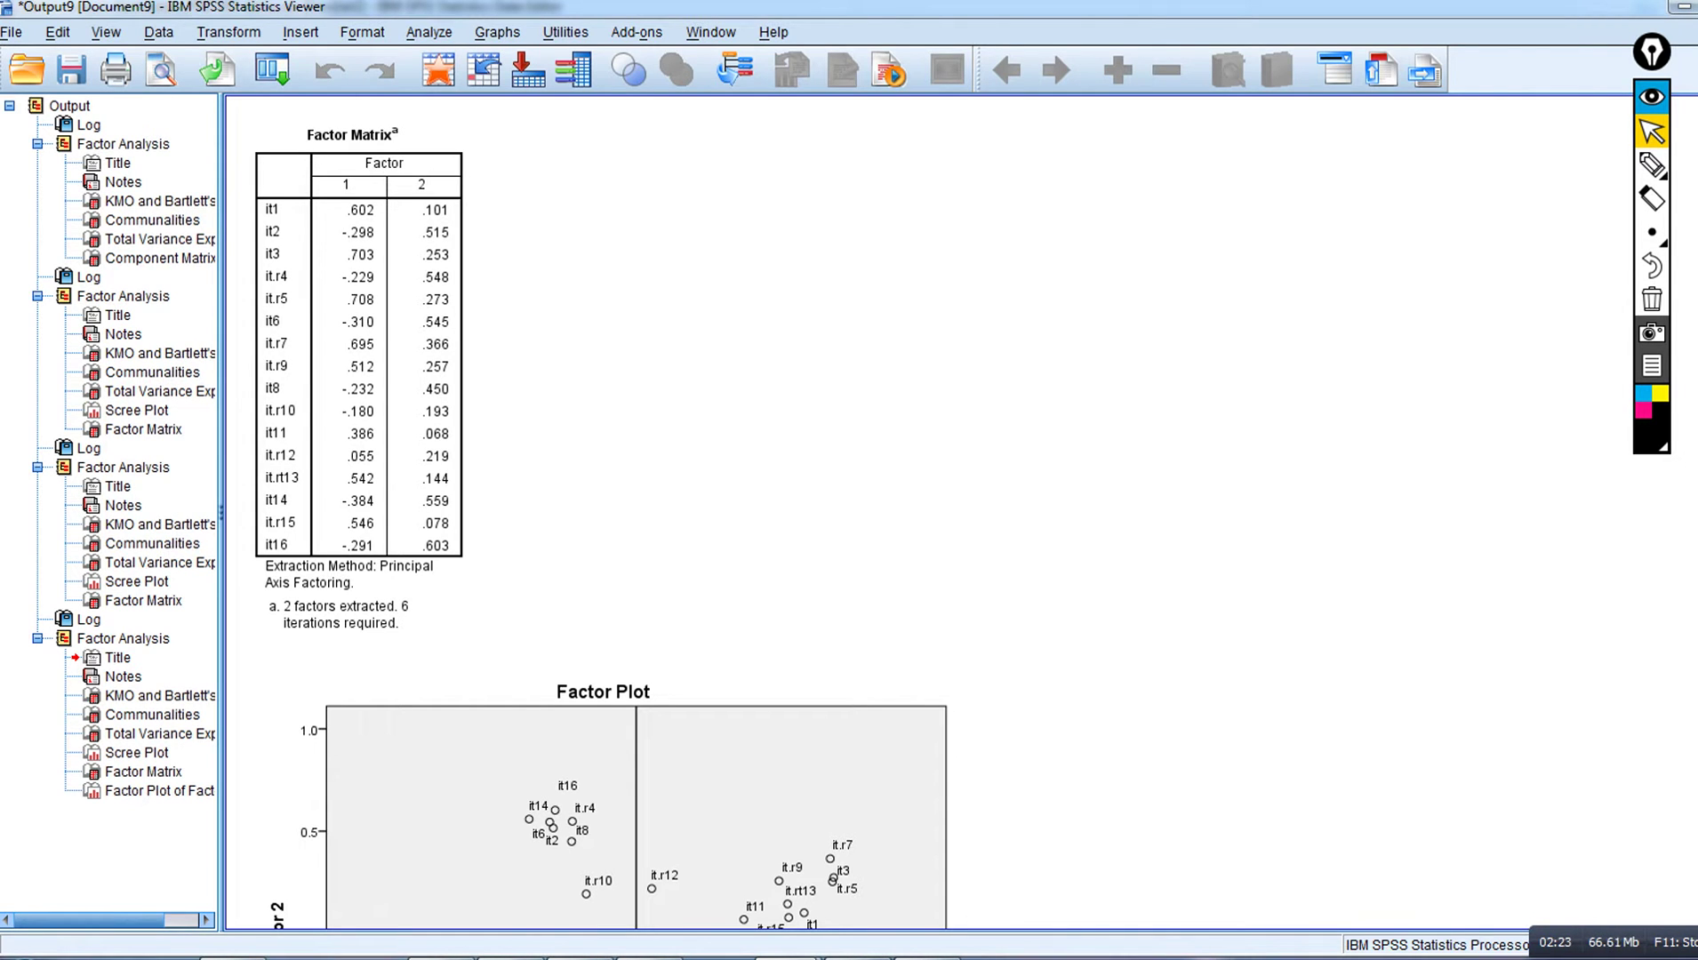
scroll(602, 513, "down", 5)
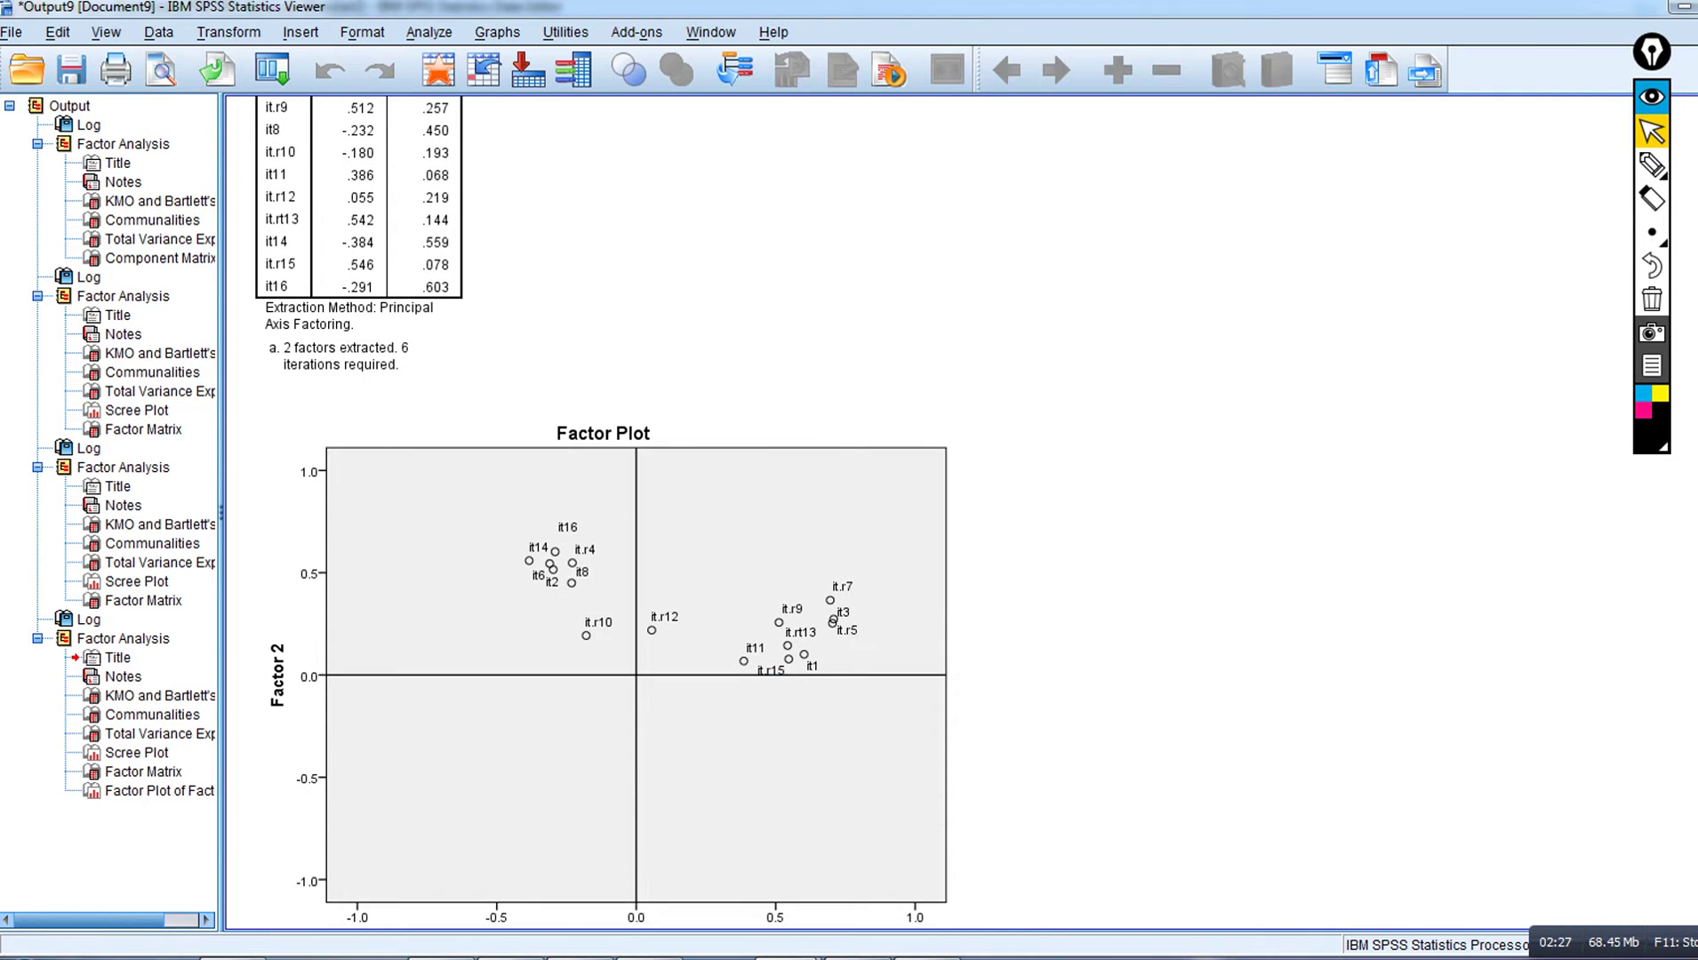
scroll(602, 513, "down", 1)
scroll(602, 513, "up", 1)
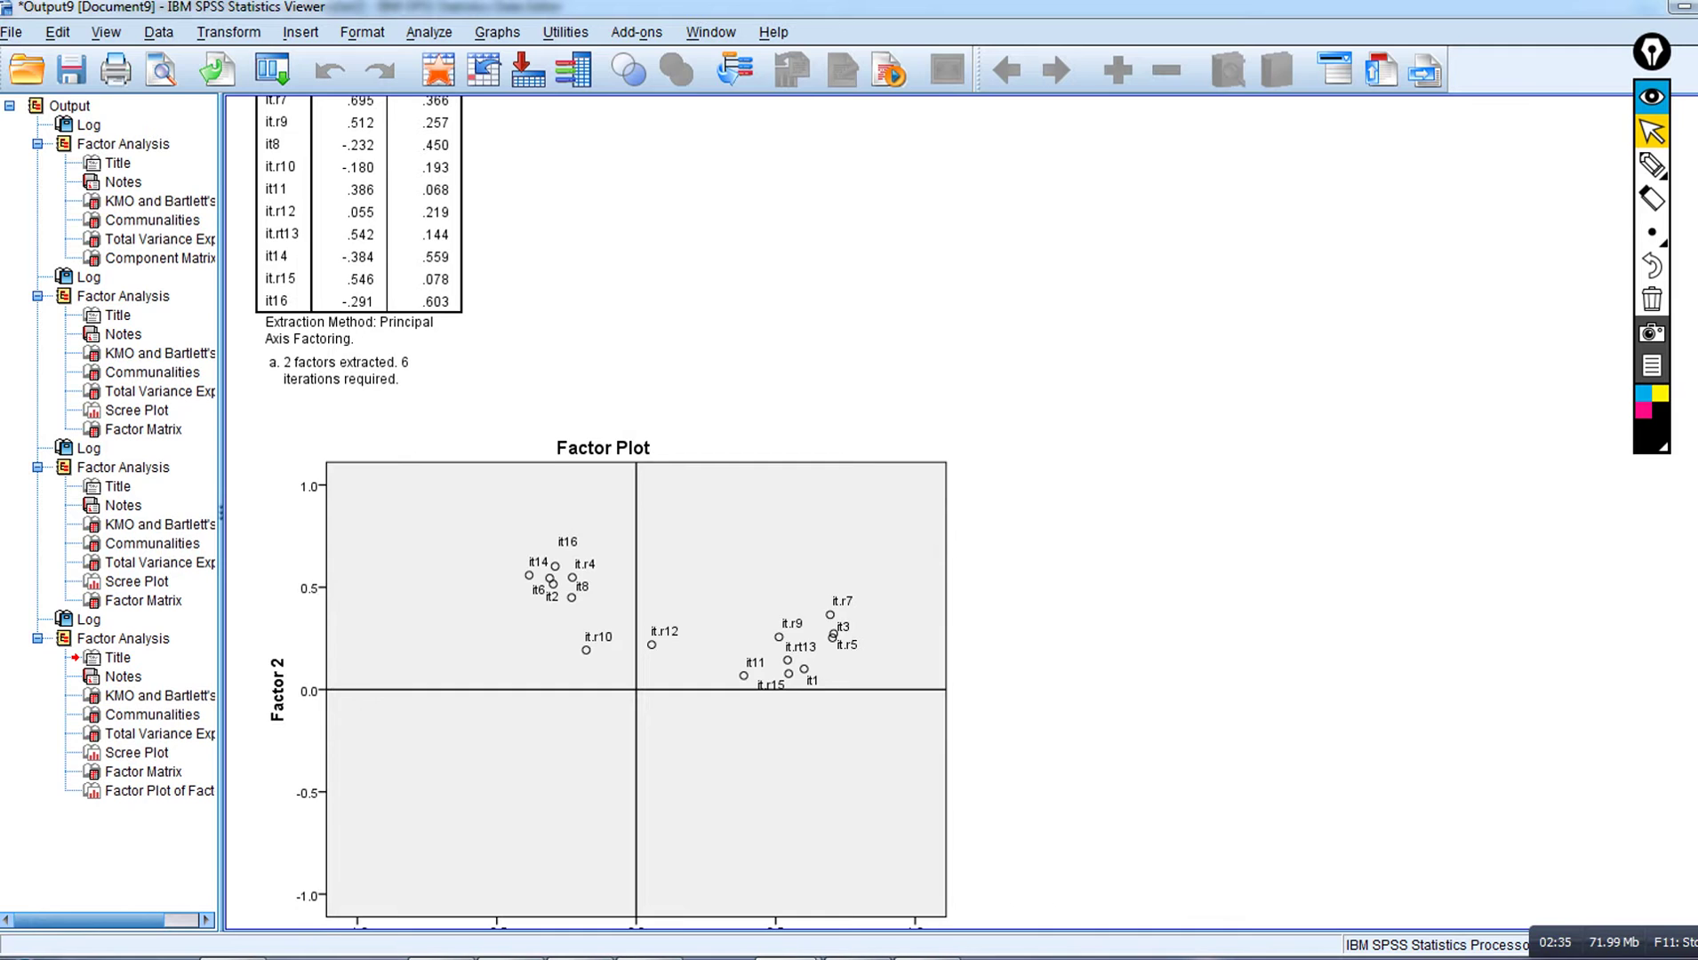
scroll(602, 486, "up", 2)
scroll(602, 486, "up", 1)
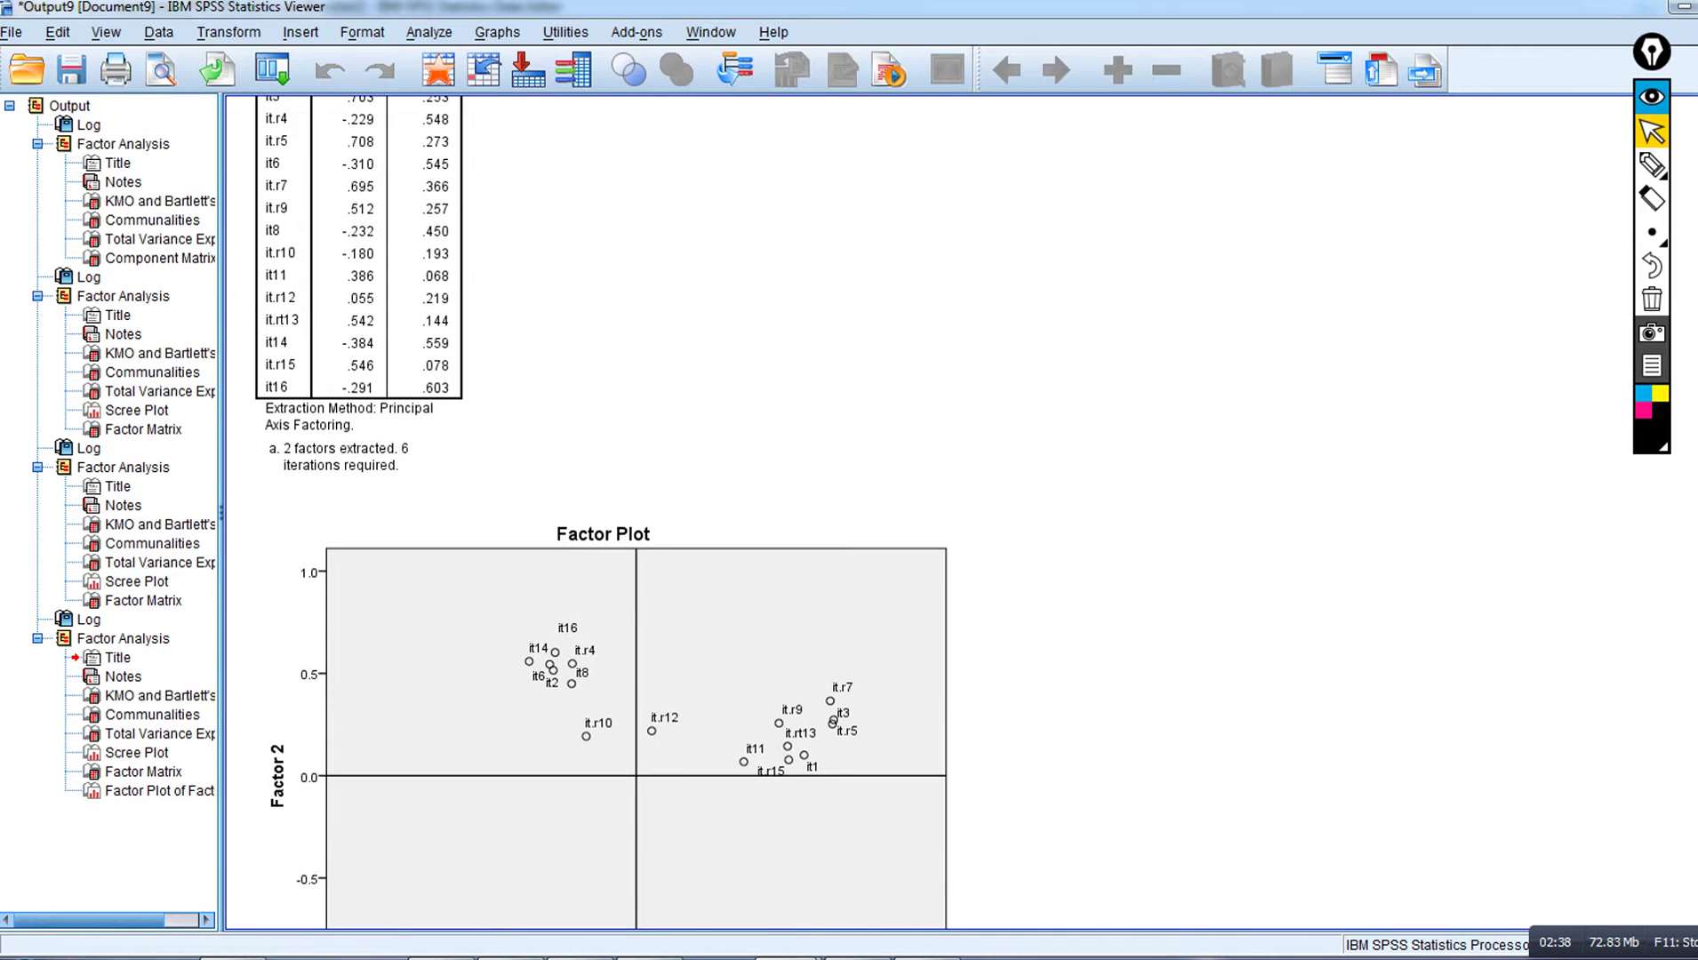
scroll(602, 485, "up", 3)
scroll(602, 485, "down", 6)
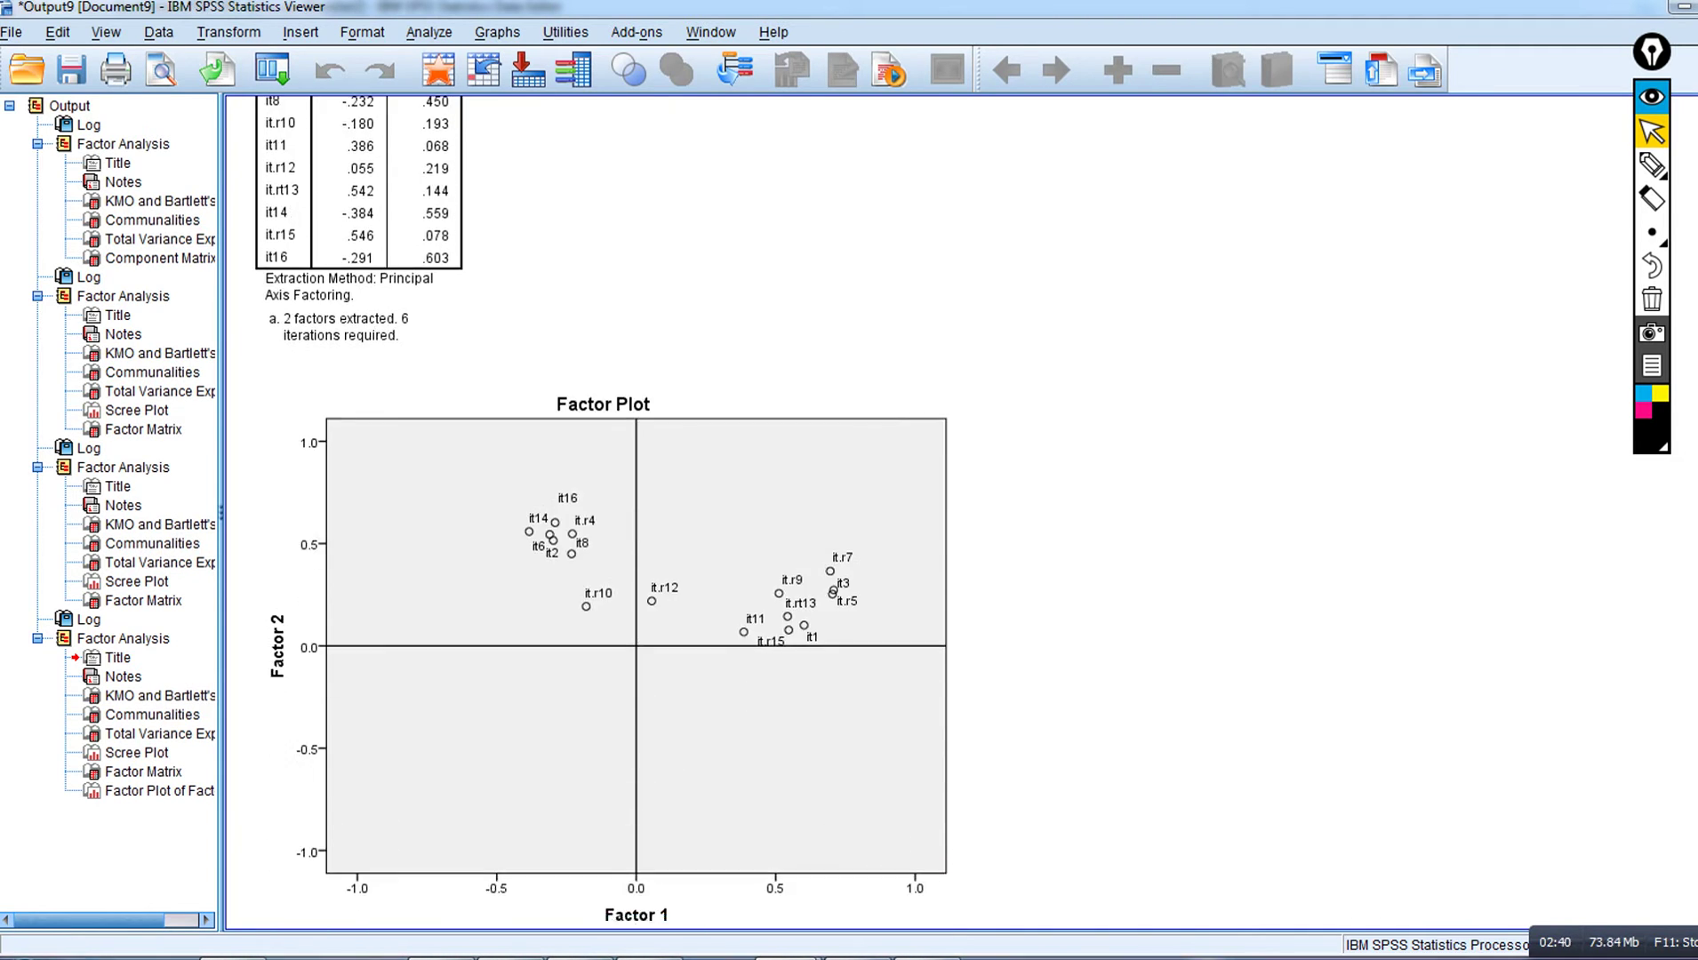
scroll(602, 486, "down", 2)
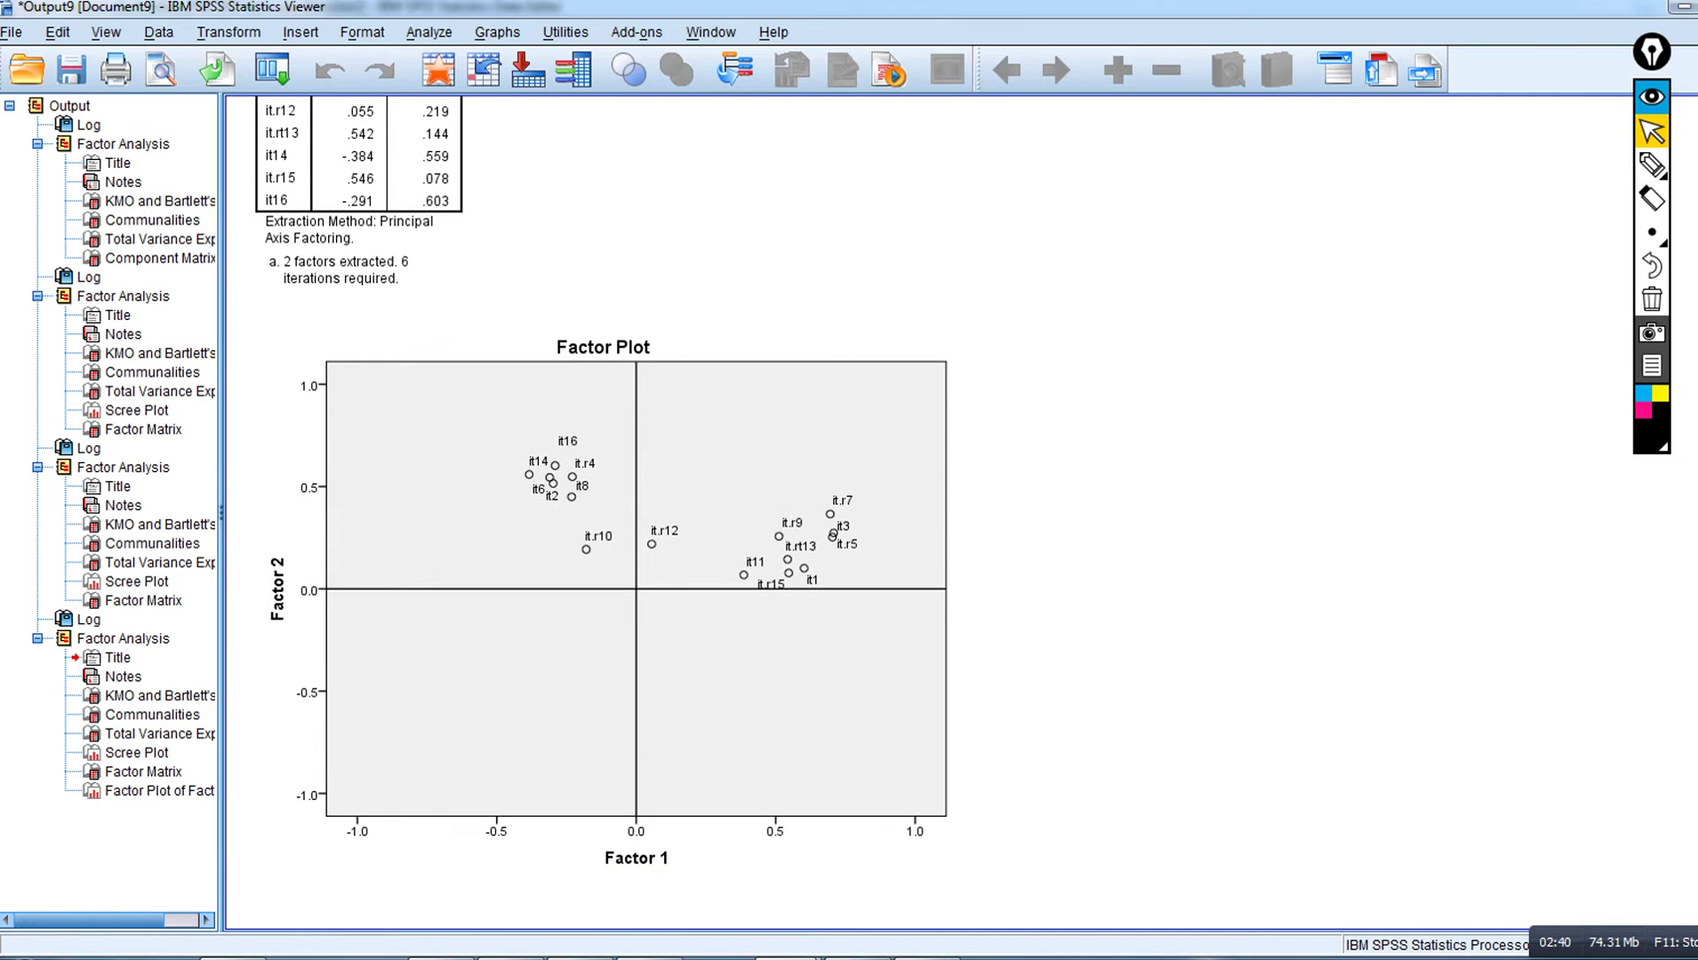
- Mark the -1.0, 0.0 and 1.0 points on both Factor Plot axes with the pen
left_click(1649, 173)
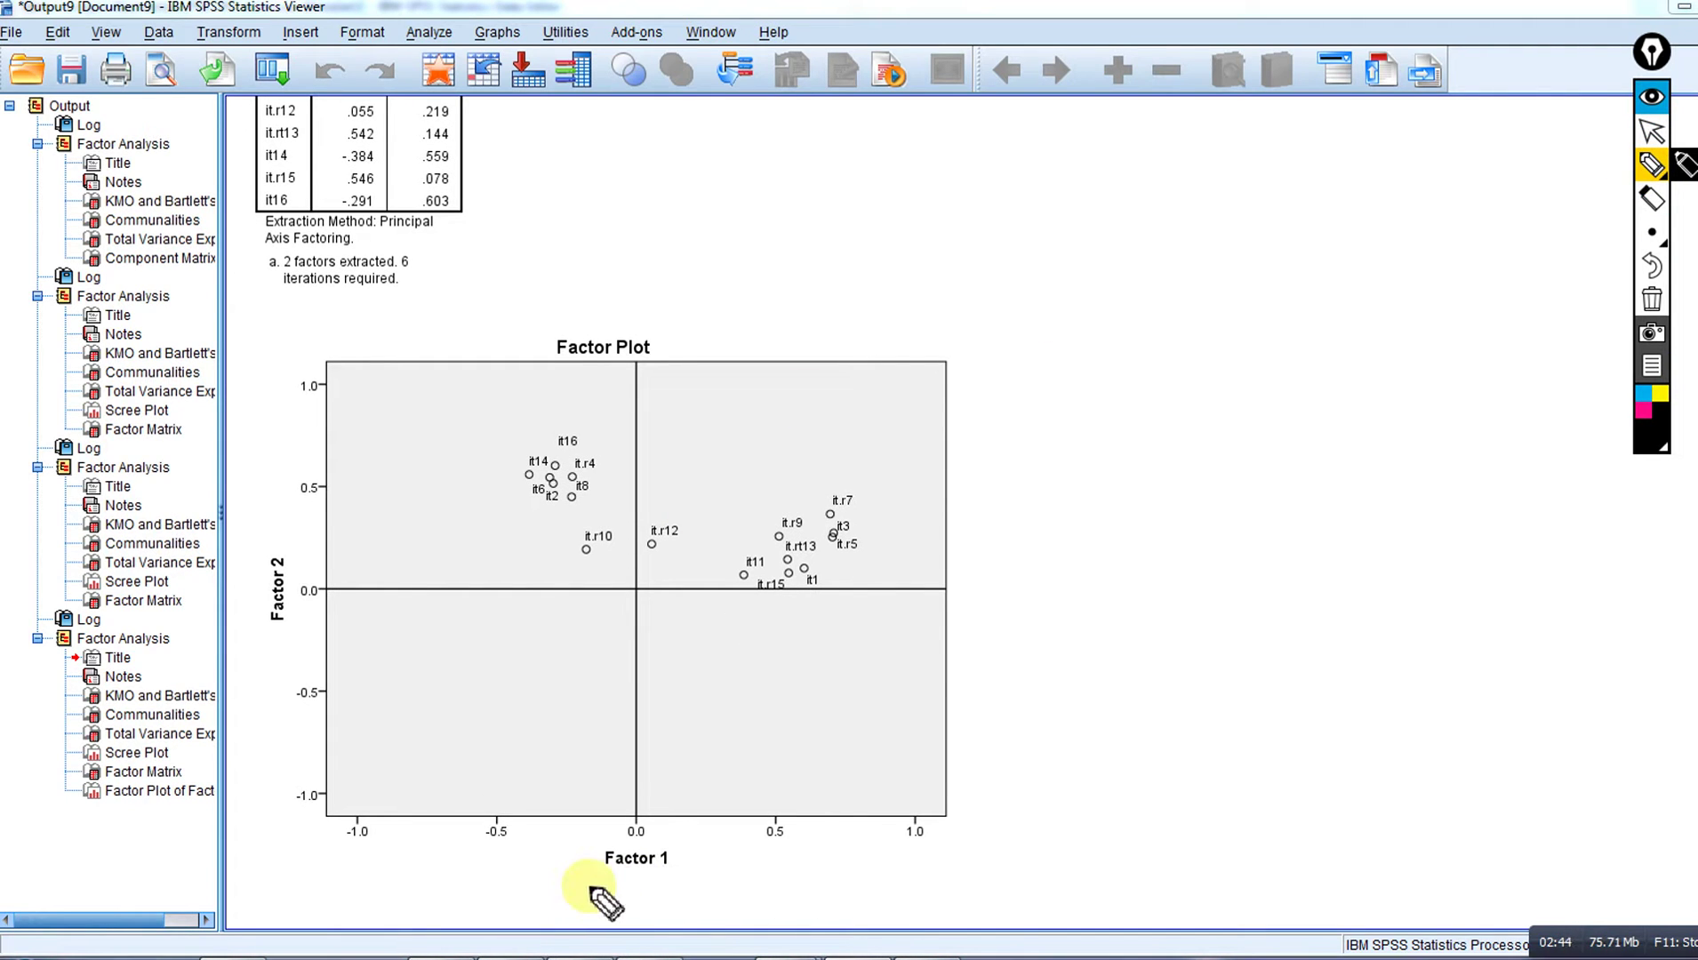
mouse_move(587, 881)
left_mouse_down()
mouse_move(674, 883)
mouse_move(647, 843)
left_mouse_up()
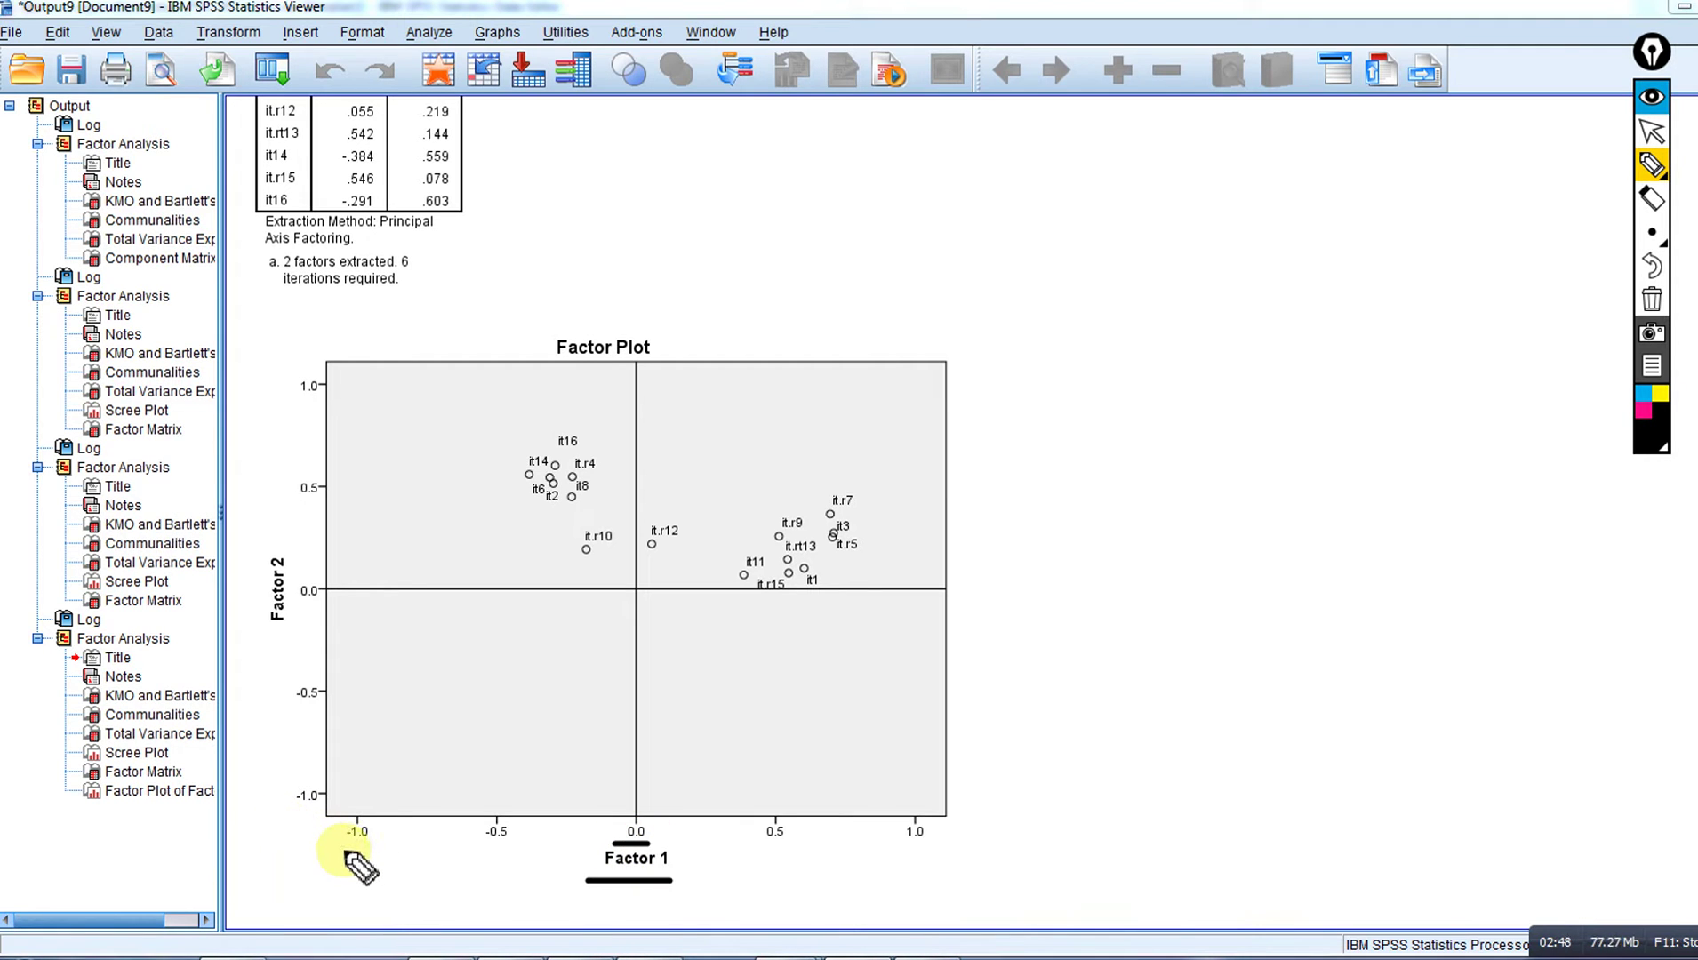
left_click_drag(342, 851, 367, 851)
left_click_drag(889, 861, 918, 859)
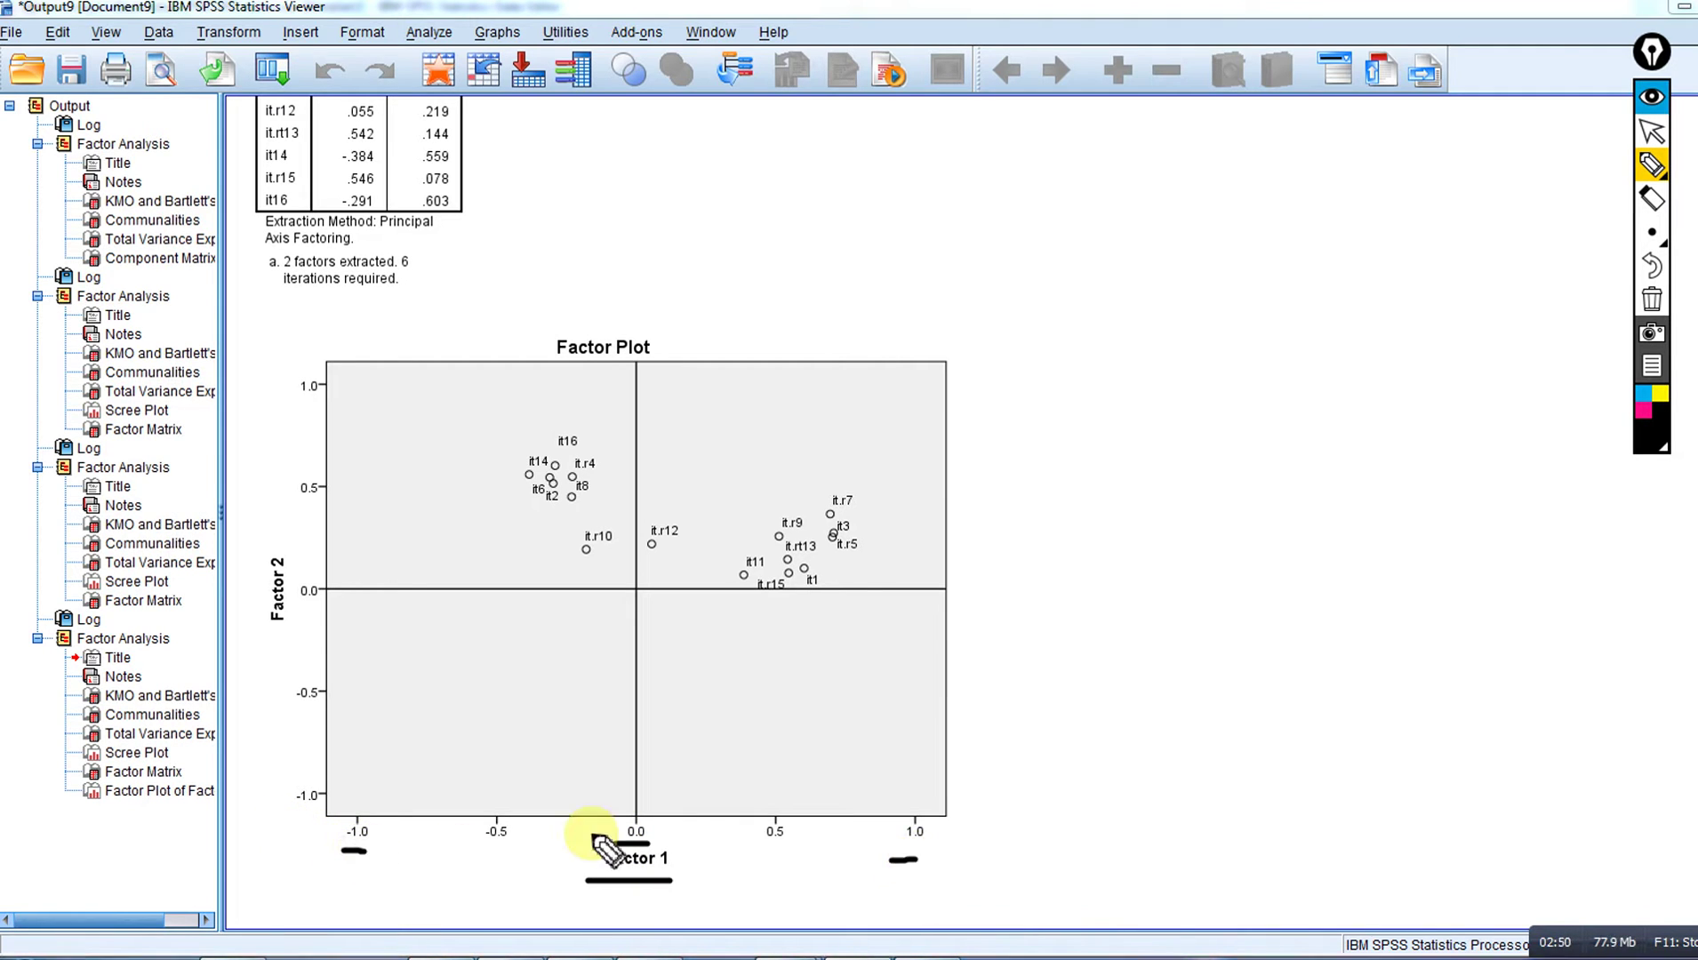
mouse_move(329, 596)
left_mouse_down()
mouse_move(307, 602)
mouse_move(329, 602)
left_mouse_up()
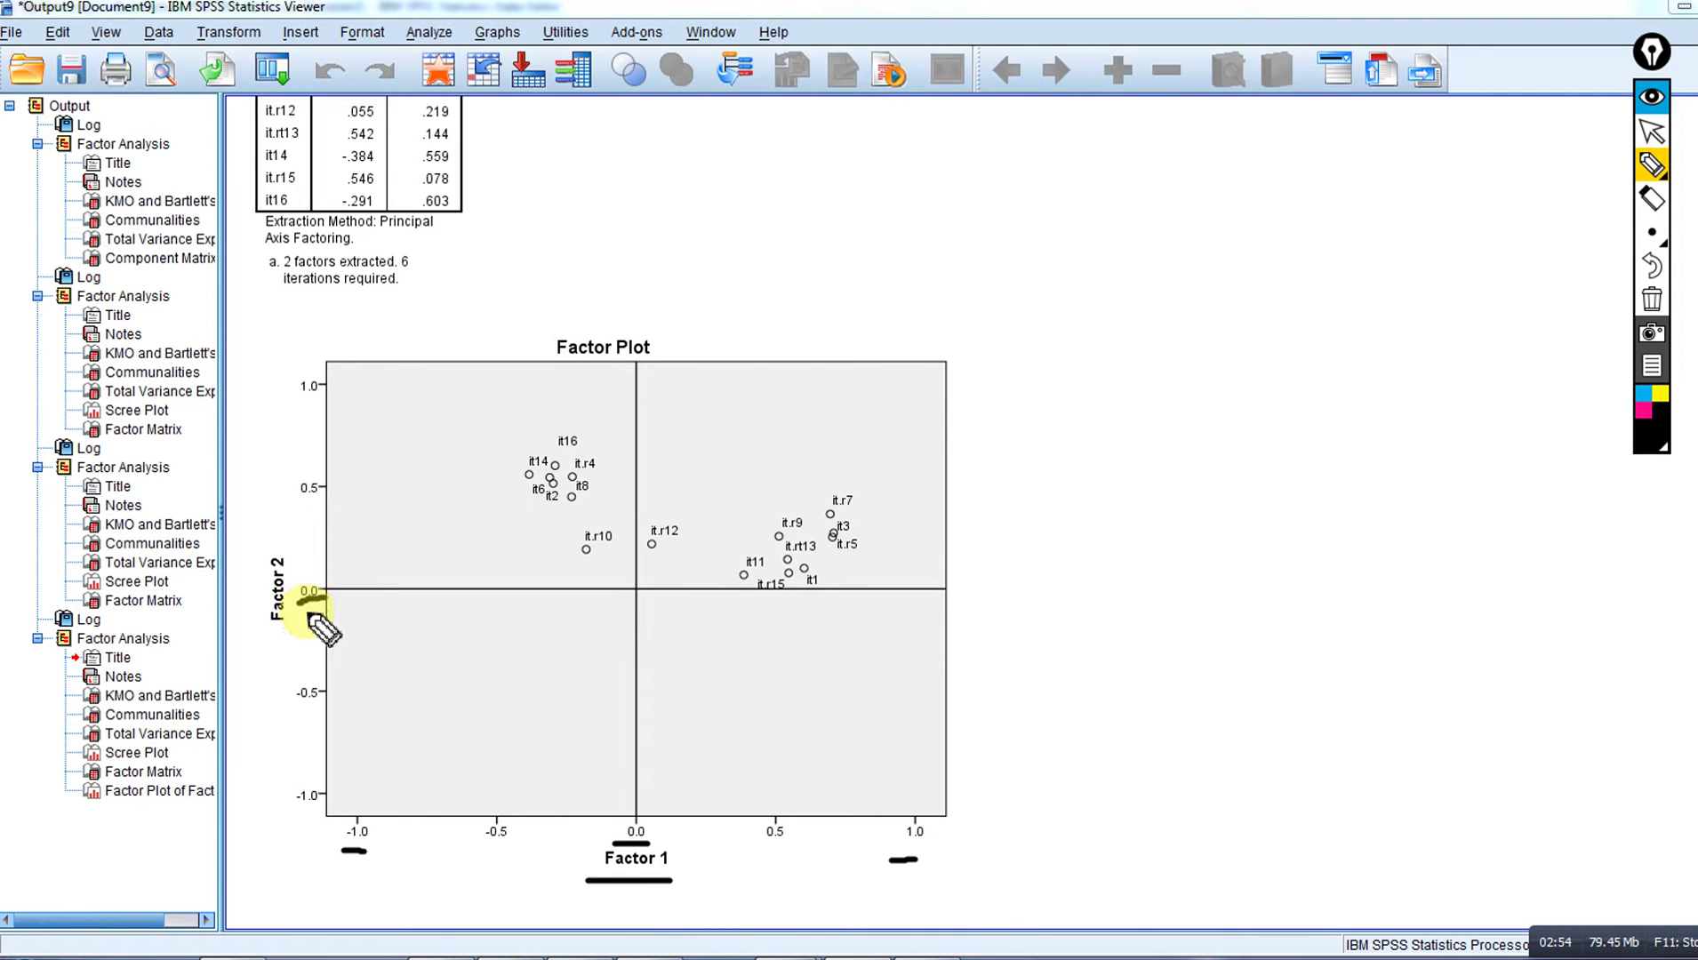
left_click_drag(288, 811, 318, 807)
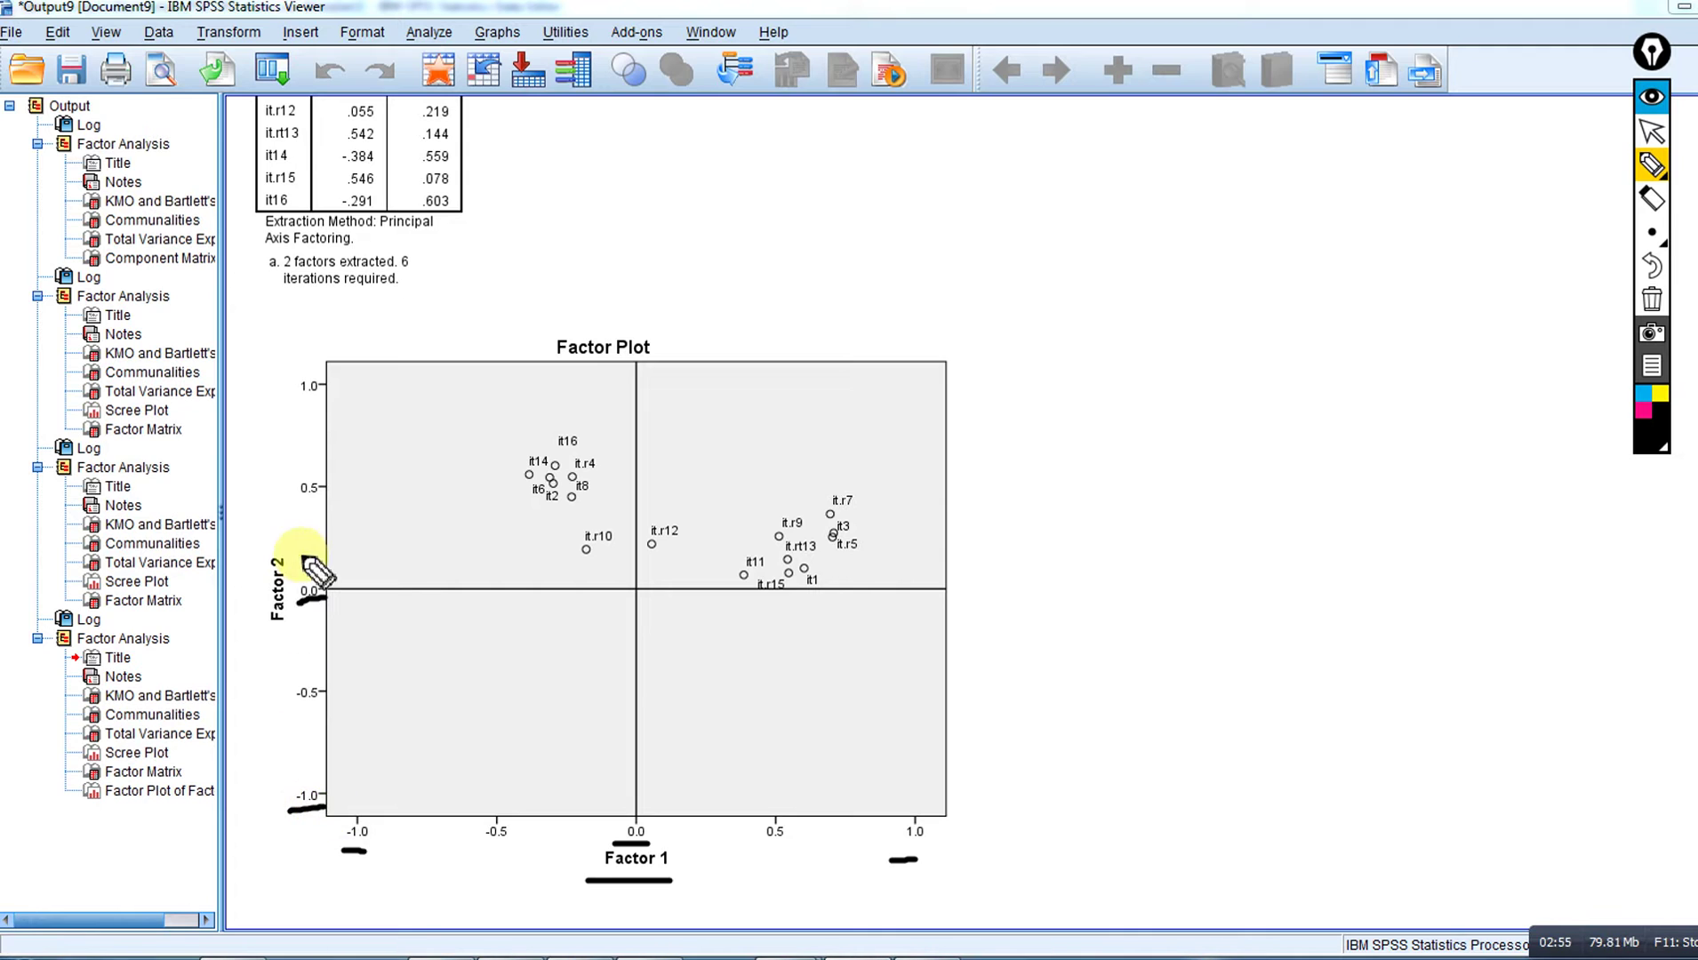
left_click_drag(285, 397, 329, 398)
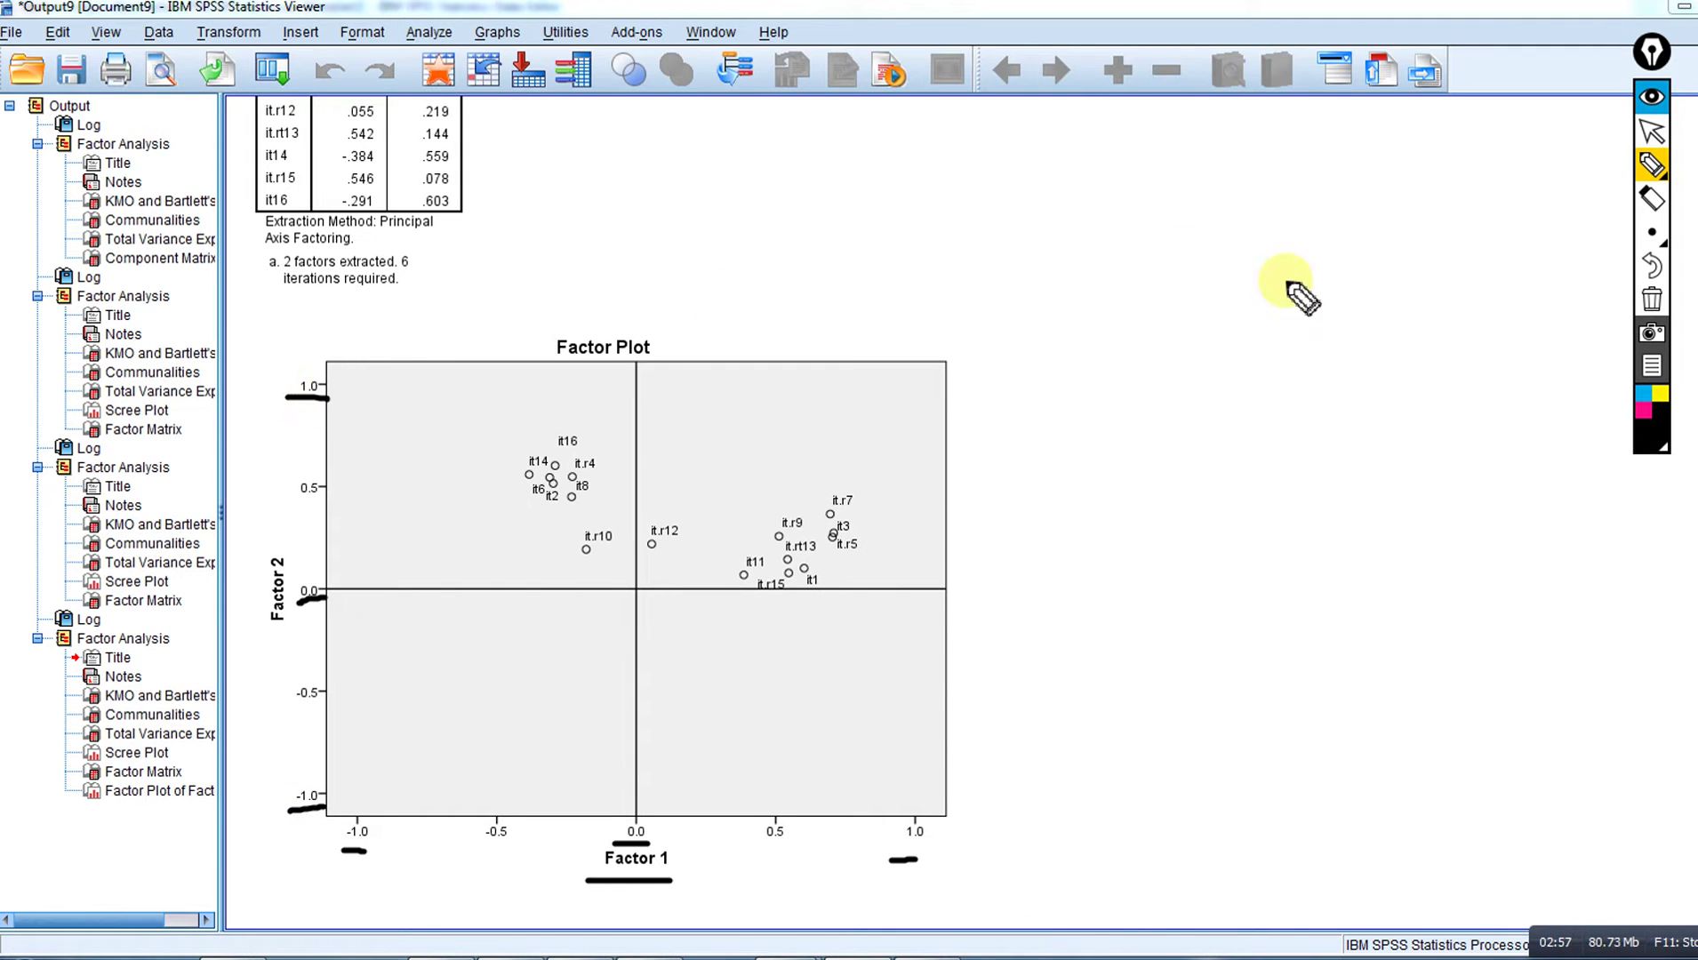
- Erase the marks and scroll up to show the whole Factor Matrix
left_click(1647, 301)
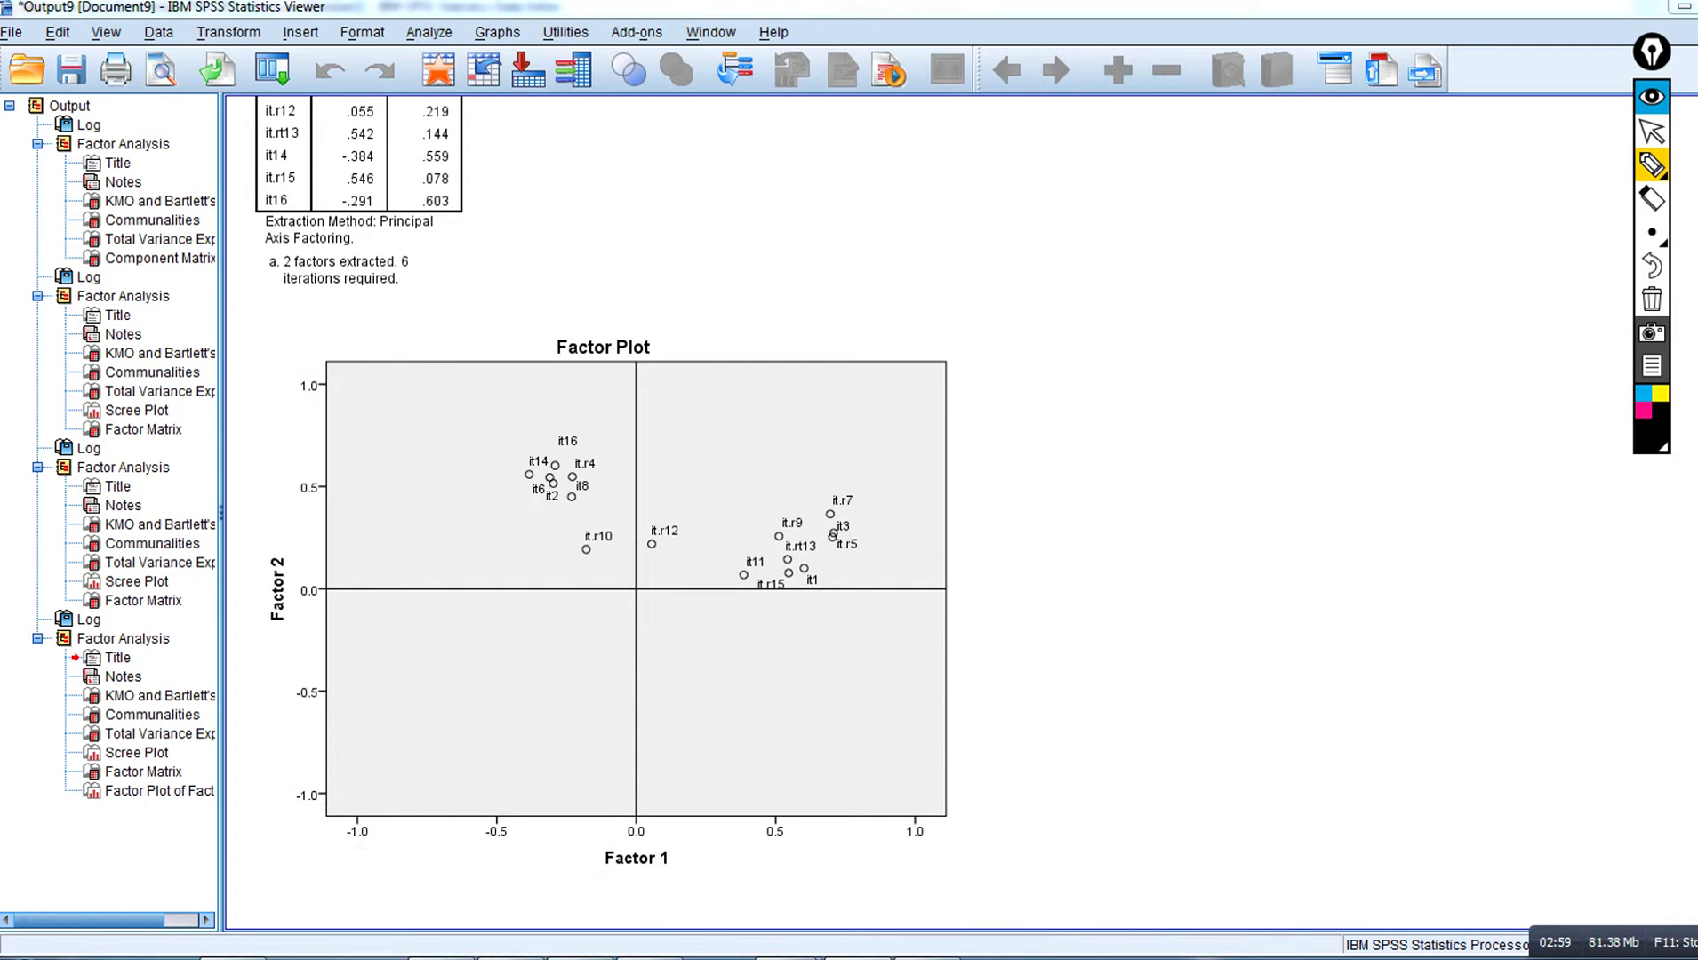
left_click(1646, 100)
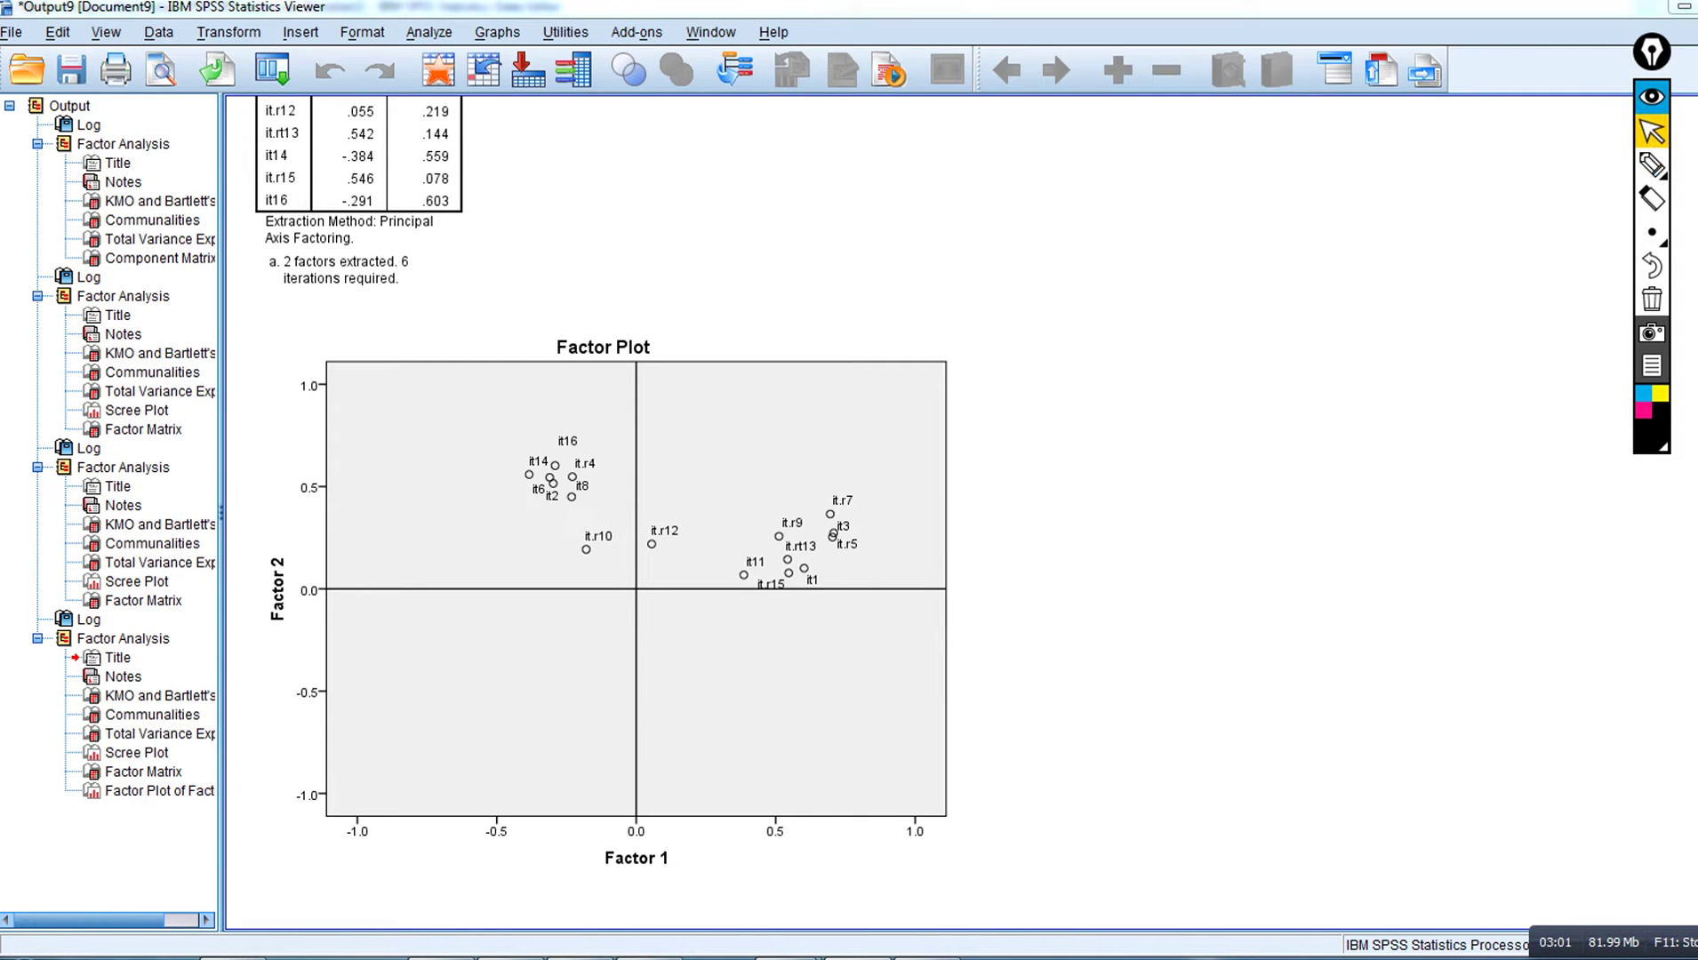
scroll(602, 507, "up", 5)
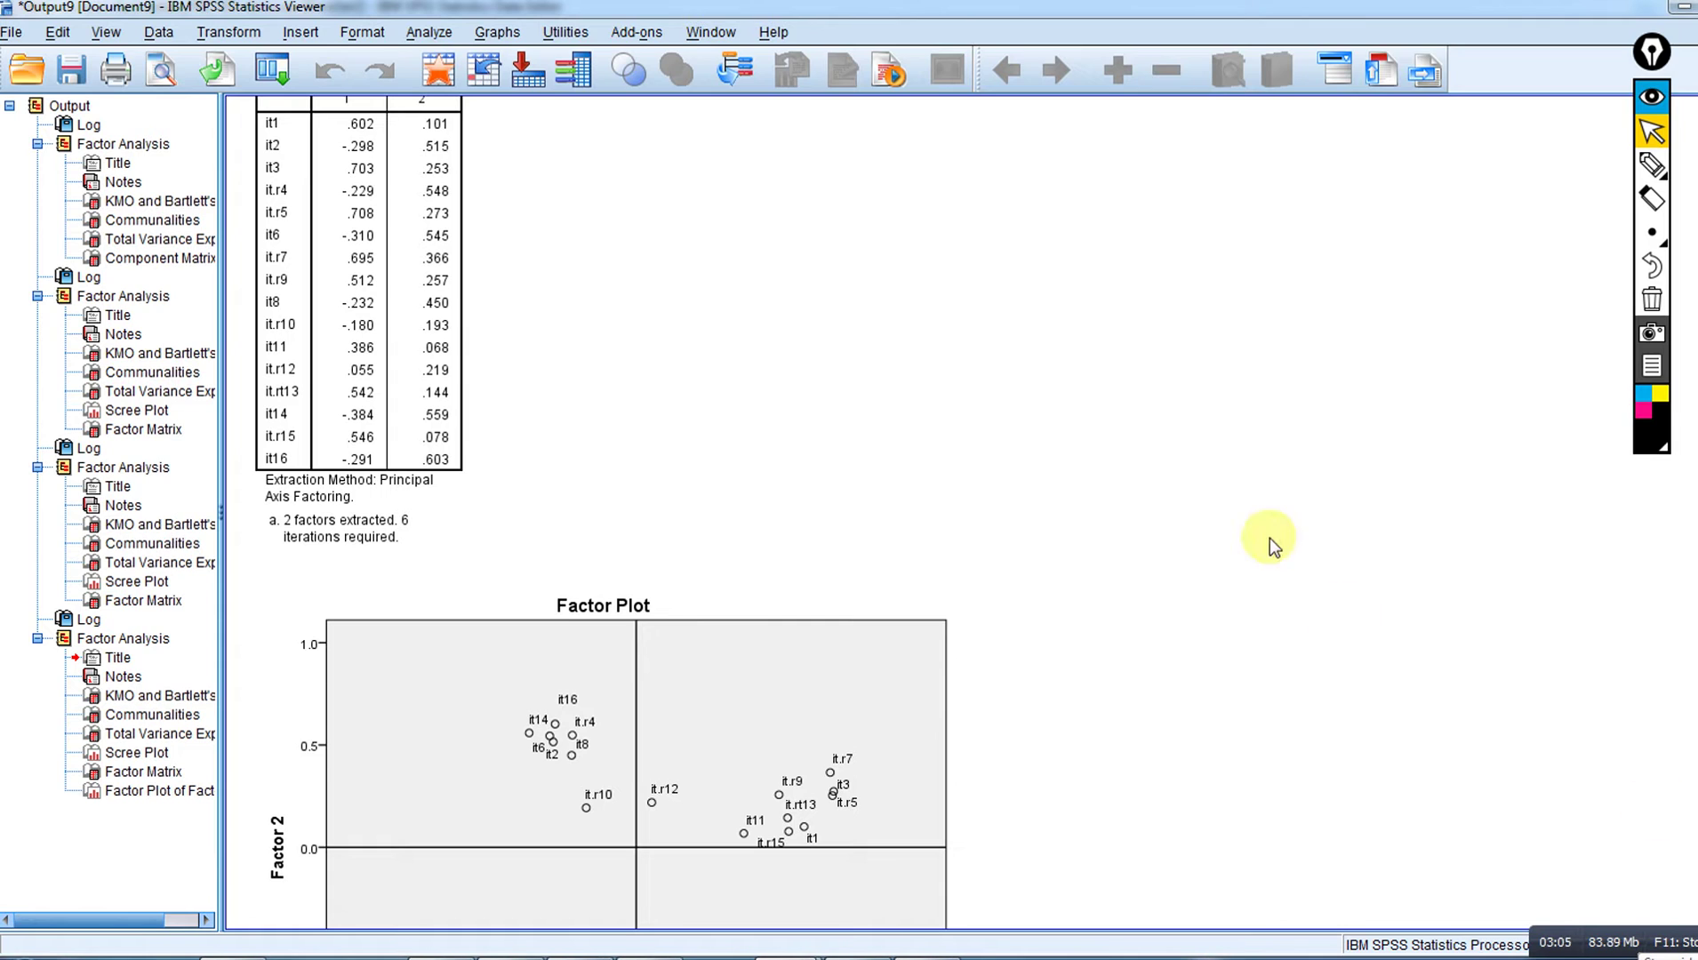
- Underline it1 and its .602 and .101 loadings, then trace a line to its plot point
left_click(1650, 165)
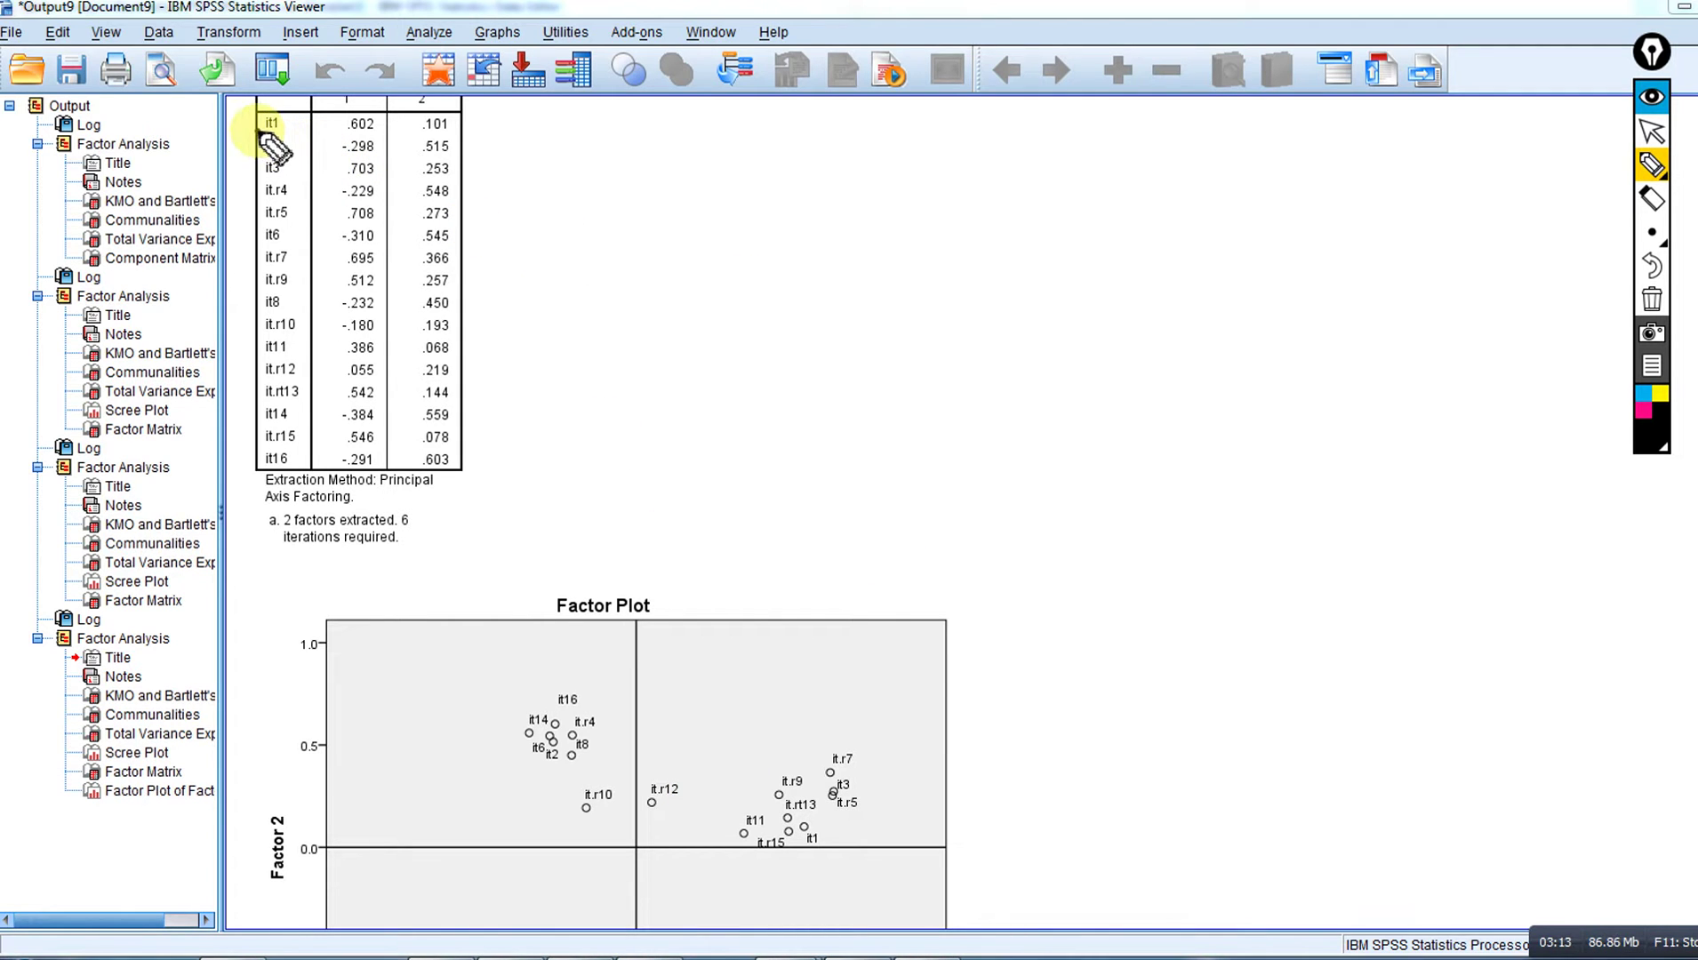
left_click_drag(259, 132, 284, 130)
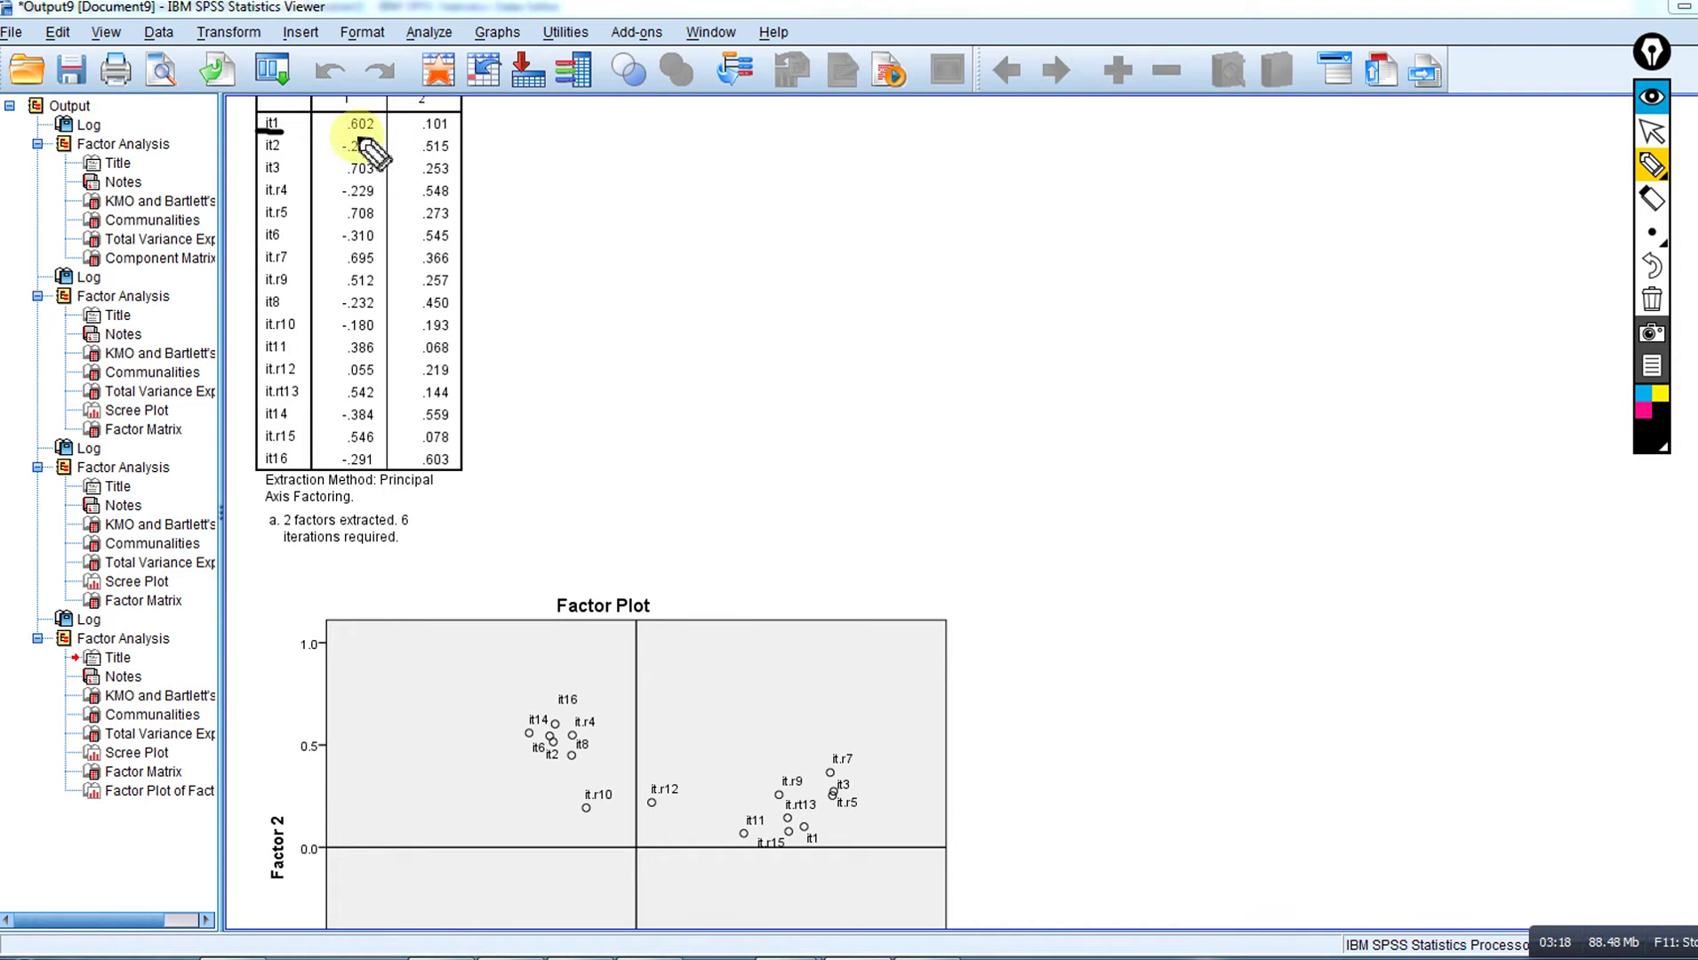
left_click_drag(343, 134, 380, 134)
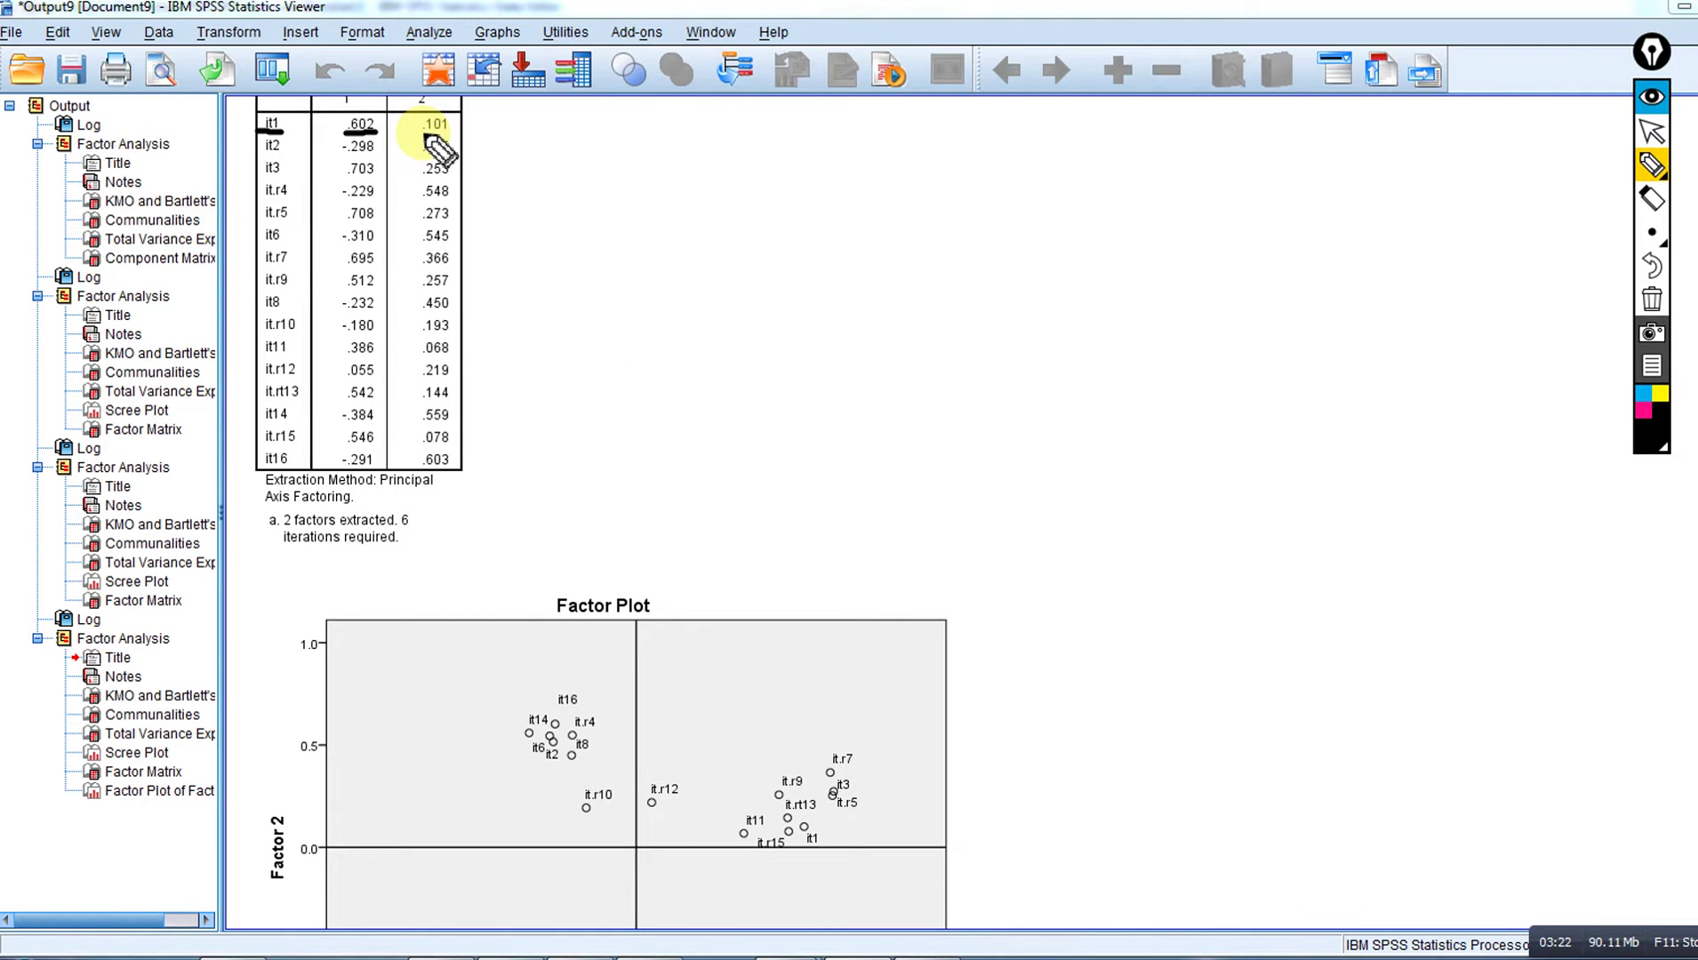
left_click_drag(422, 132, 453, 130)
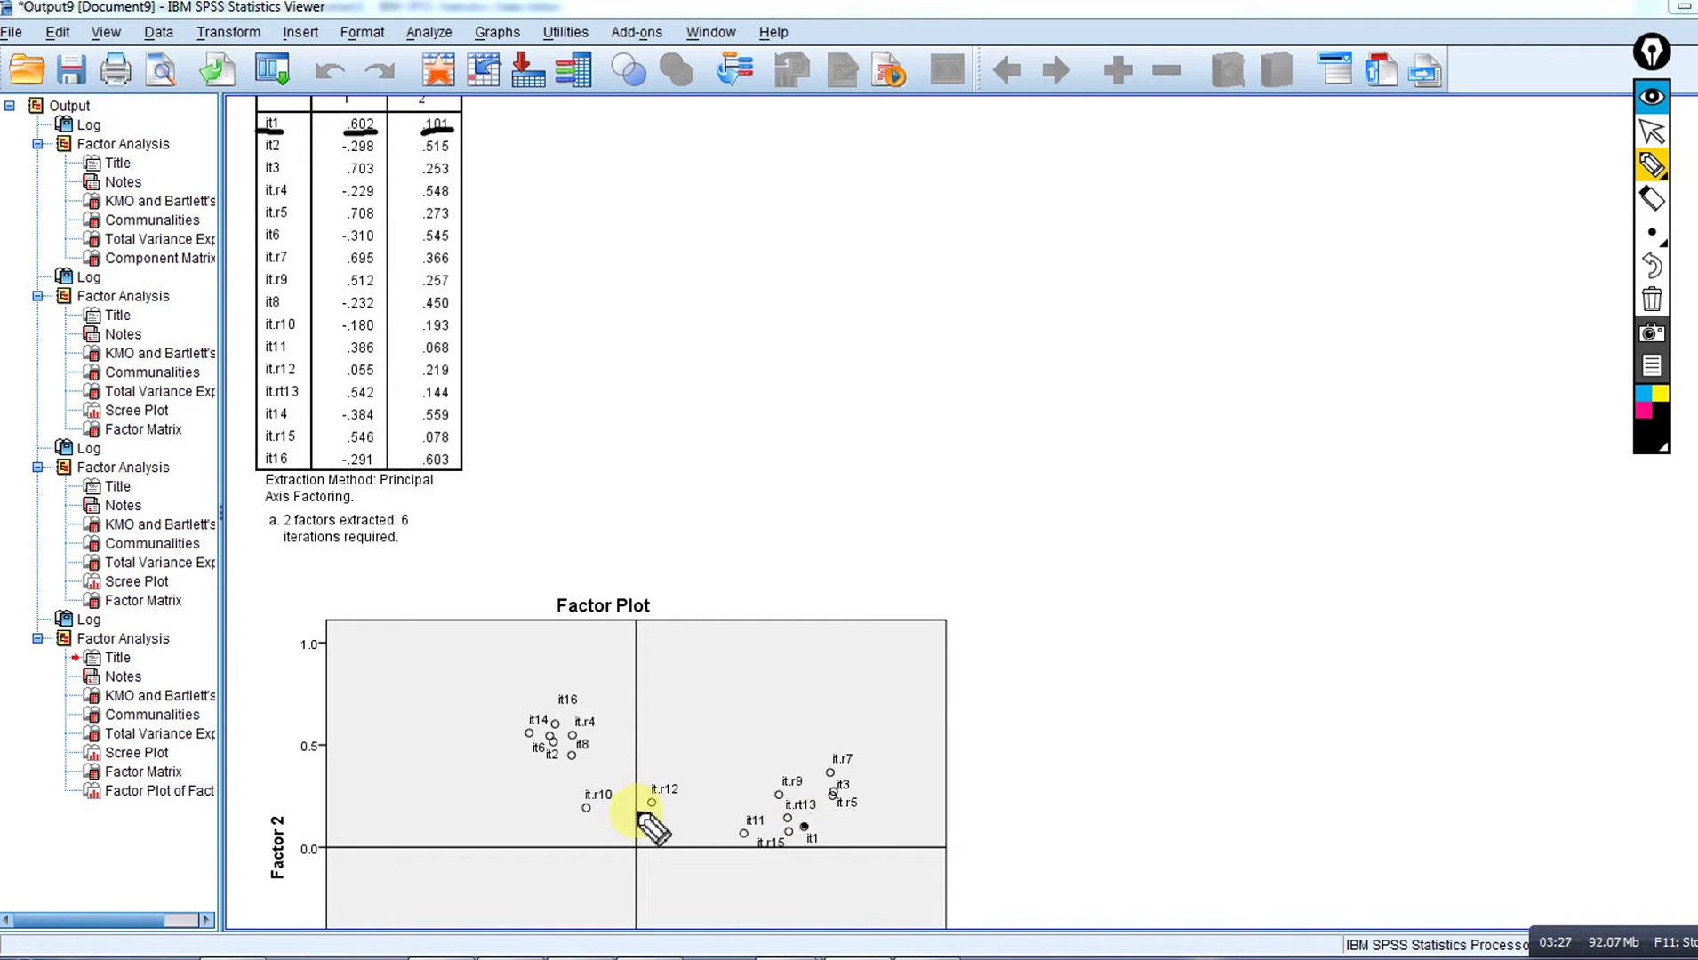
left_click_drag(639, 820, 657, 820)
left_click_drag(770, 828, 817, 829)
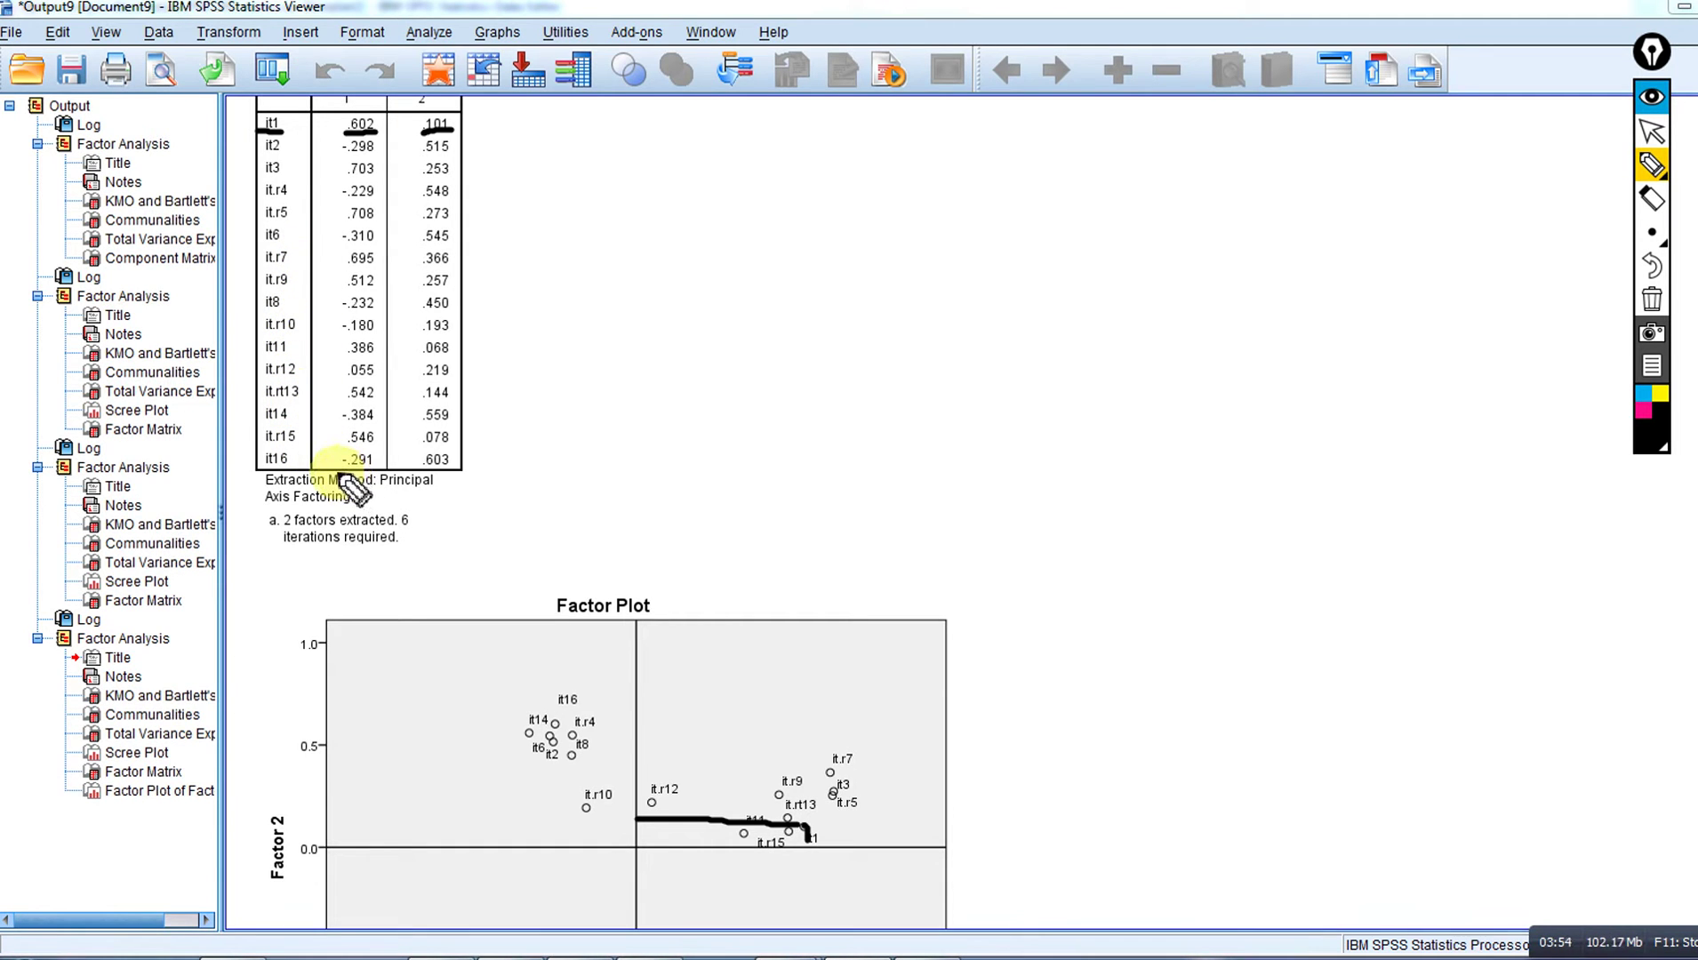
- Underline it16's -.291 and .603 loadings and trace its point on the Factor Plot
left_click_drag(340, 470, 370, 471)
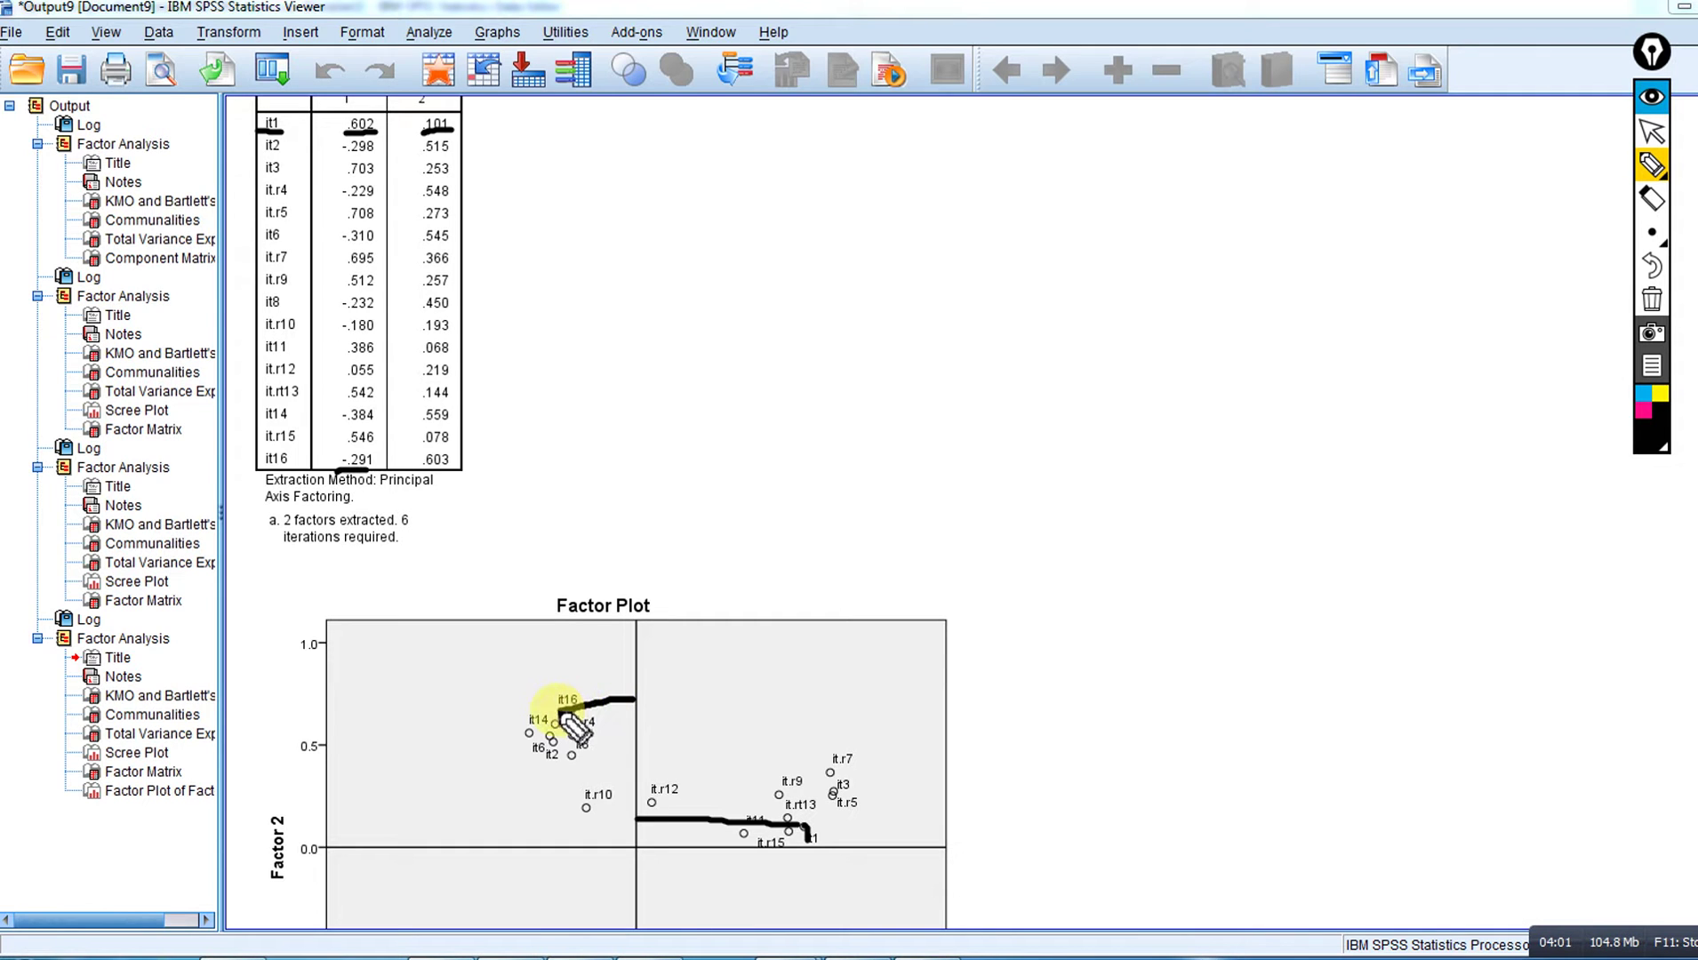
left_click_drag(417, 470, 456, 470)
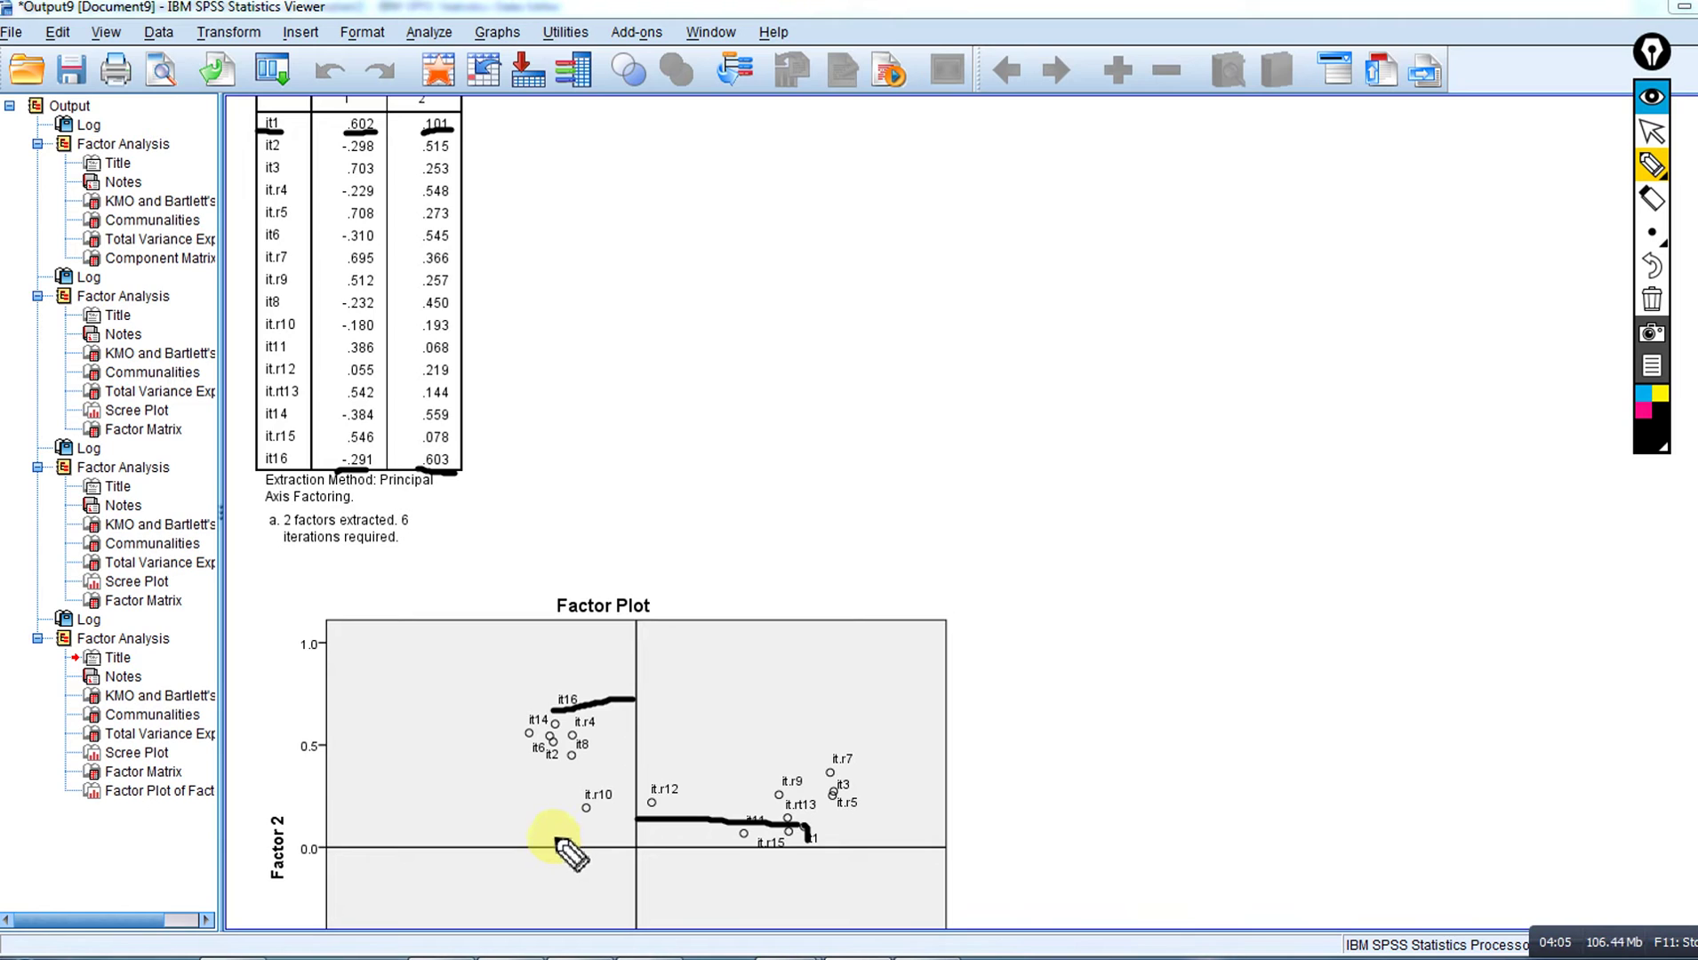
mouse_move(555, 841)
left_mouse_down()
mouse_move(554, 715)
mouse_move(612, 713)
left_mouse_up()
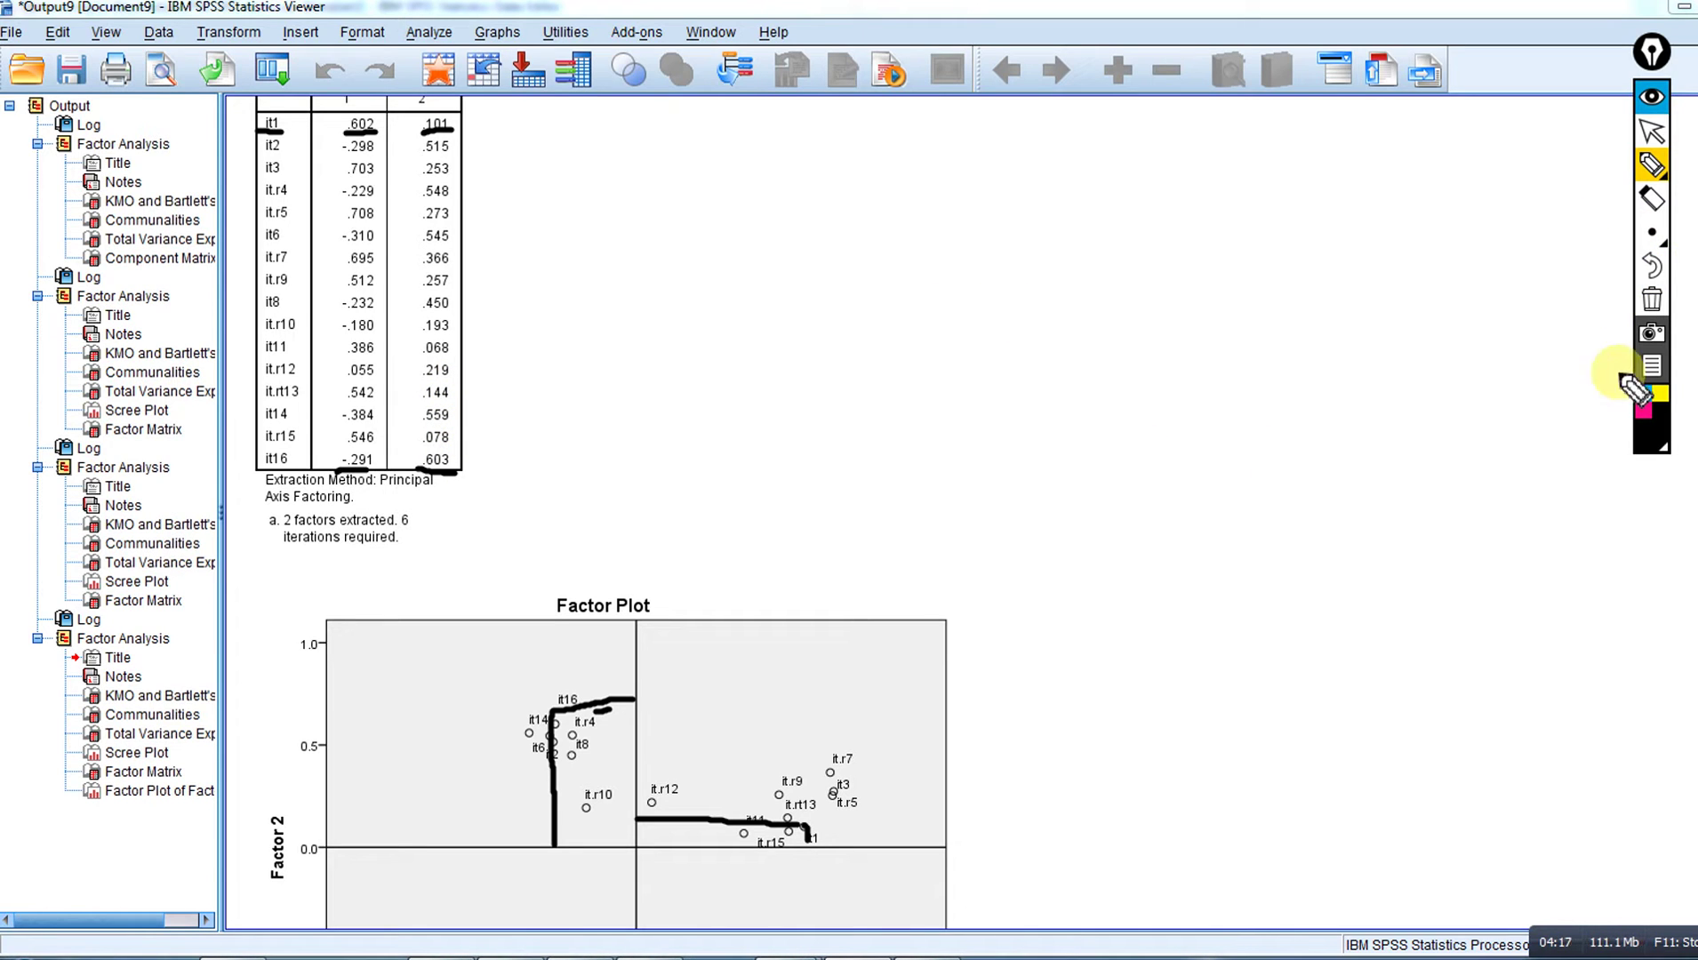
mouse_move(1646, 171)
left_click(1652, 132)
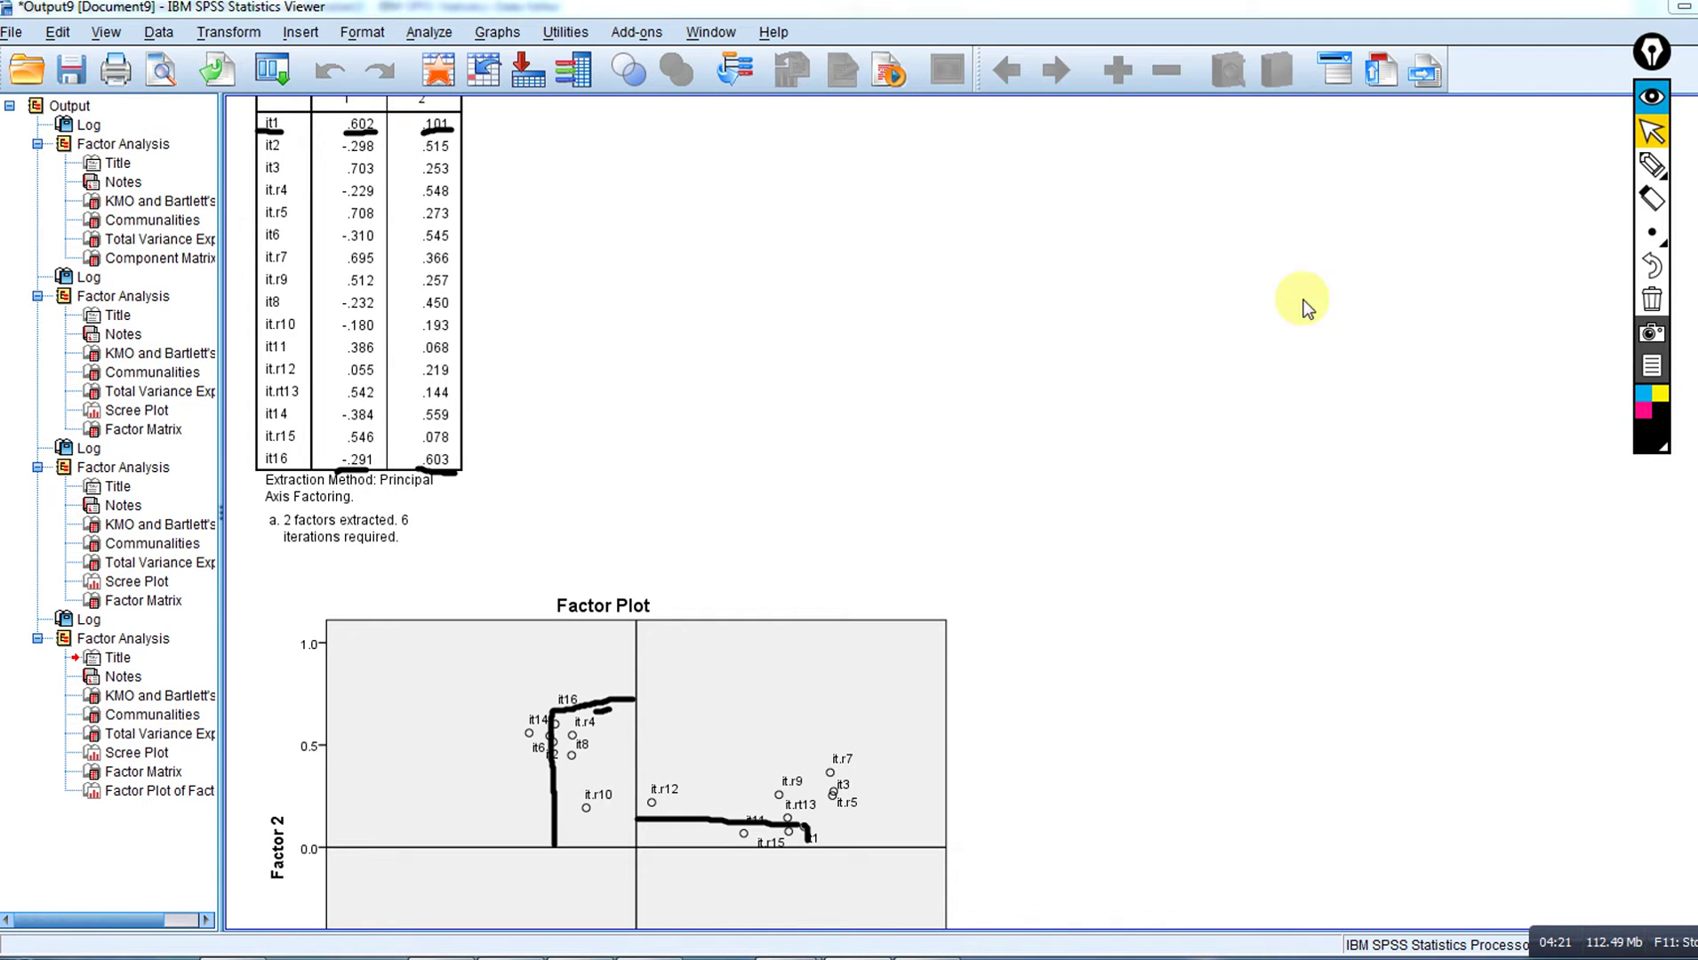
left_click(372, 293)
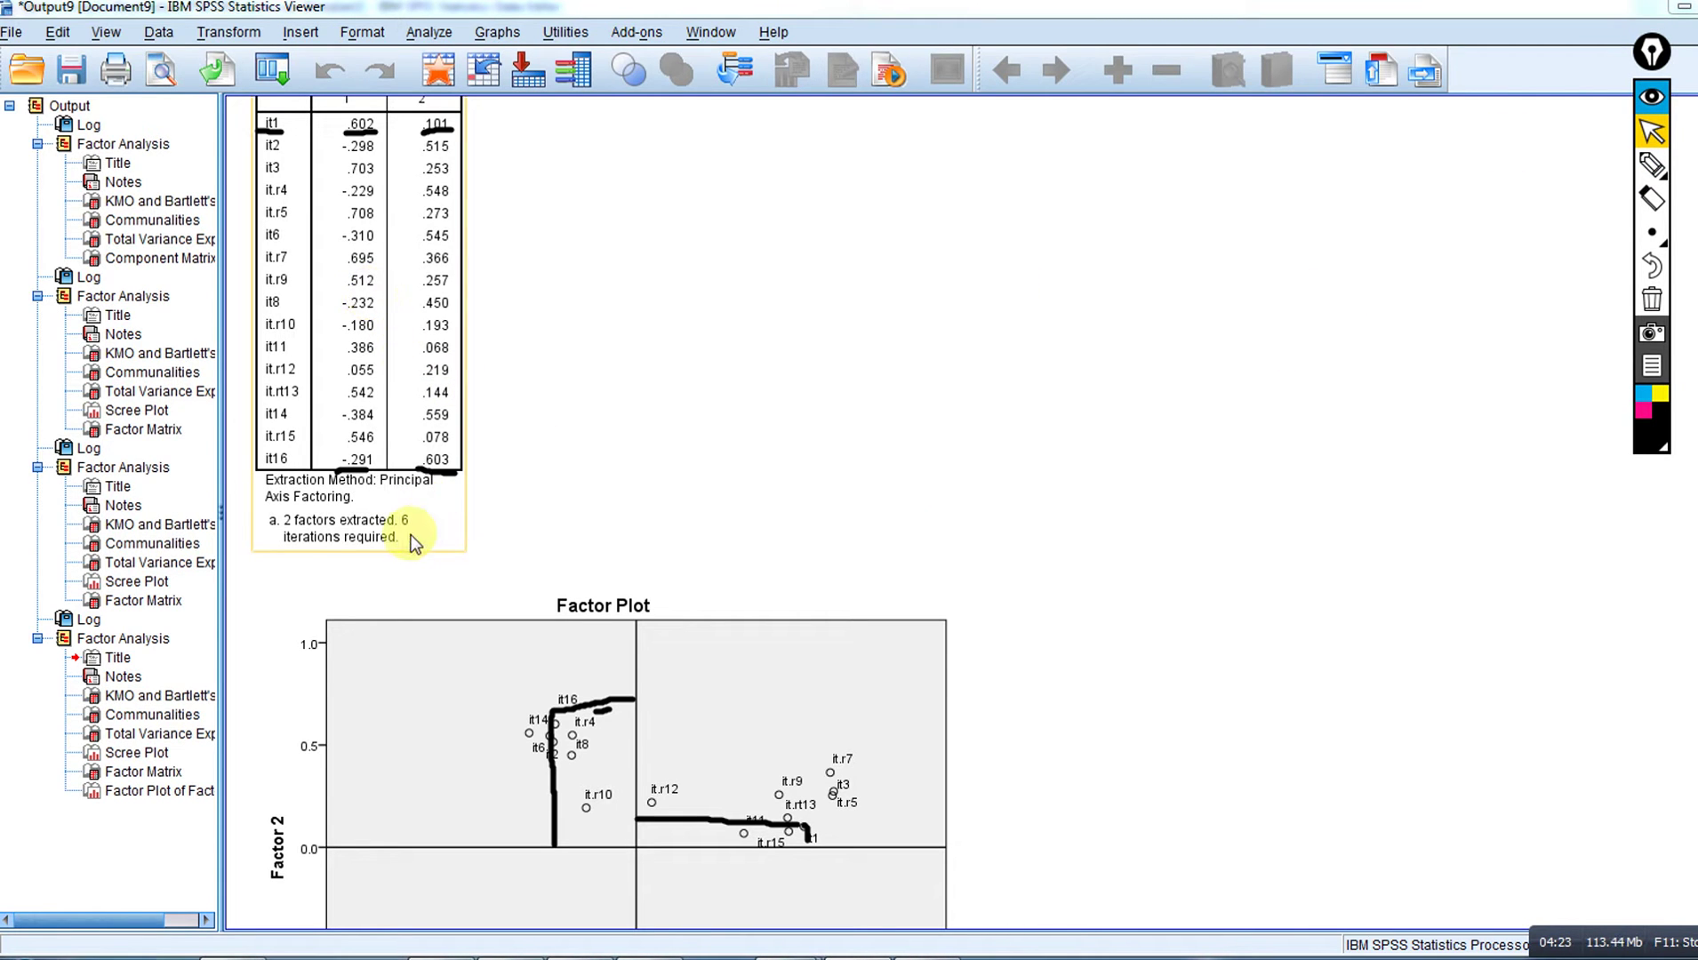
left_click(552, 526)
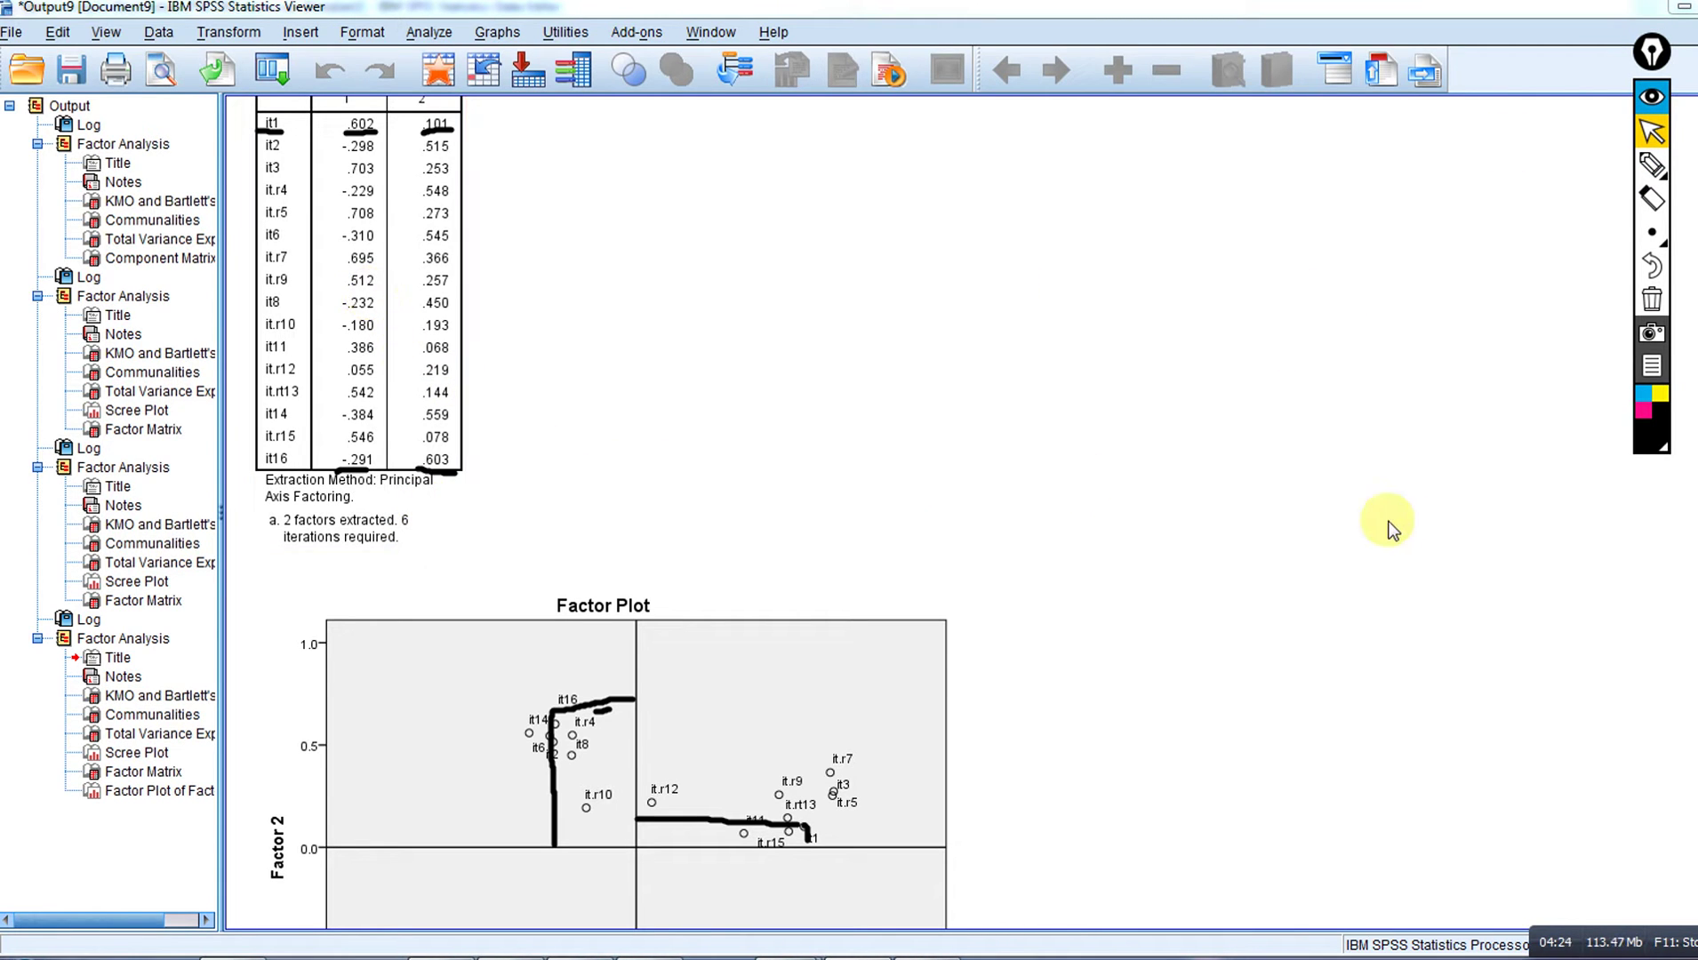
- Erase the old marks and draw loops around the left and right item clusters
left_click(1650, 304)
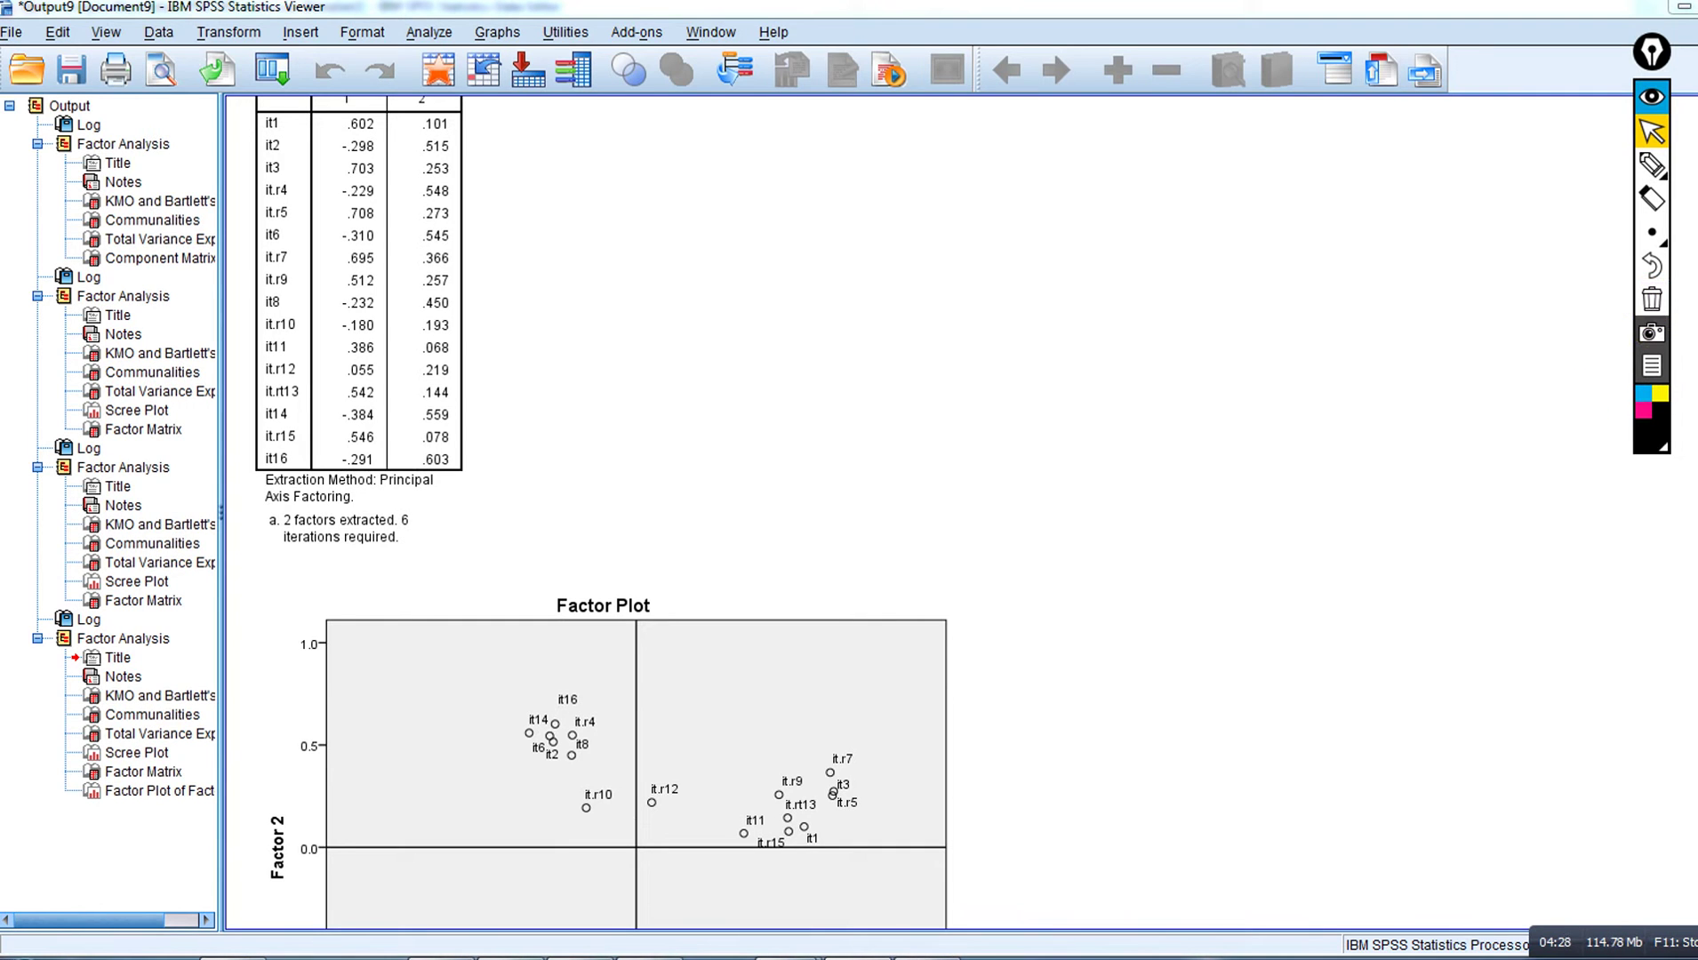
left_click(1650, 165)
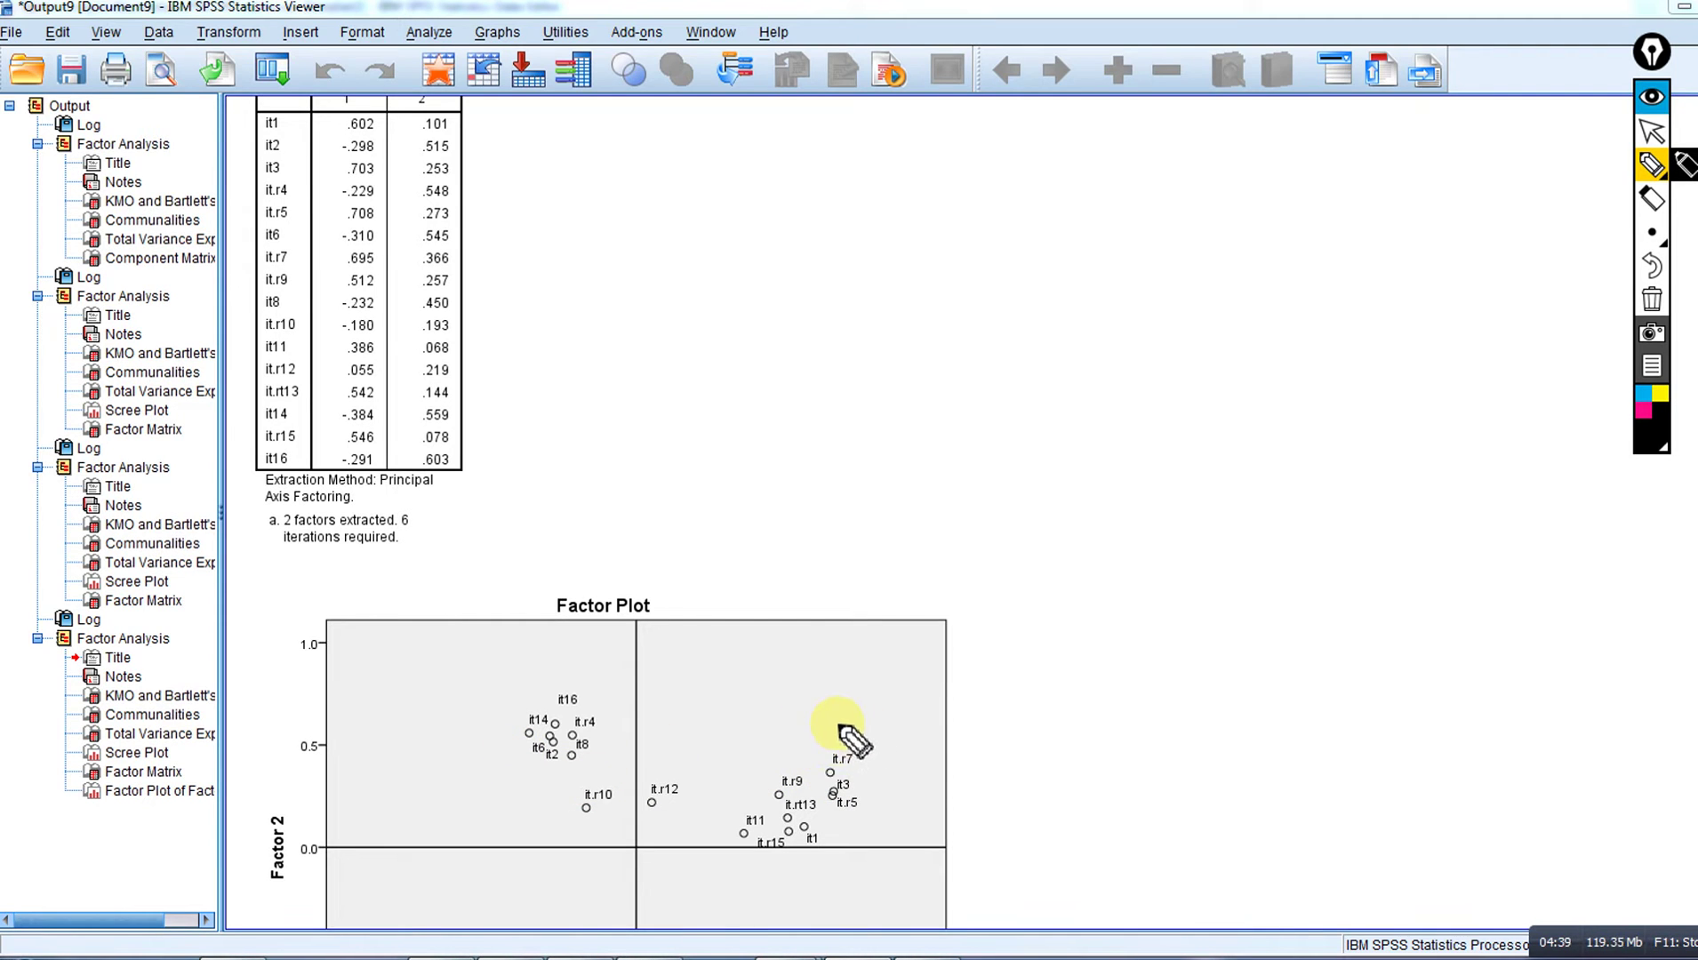
mouse_move(836, 722)
left_mouse_down()
mouse_move(744, 728)
mouse_move(726, 771)
mouse_move(752, 782)
mouse_move(851, 736)
left_mouse_up()
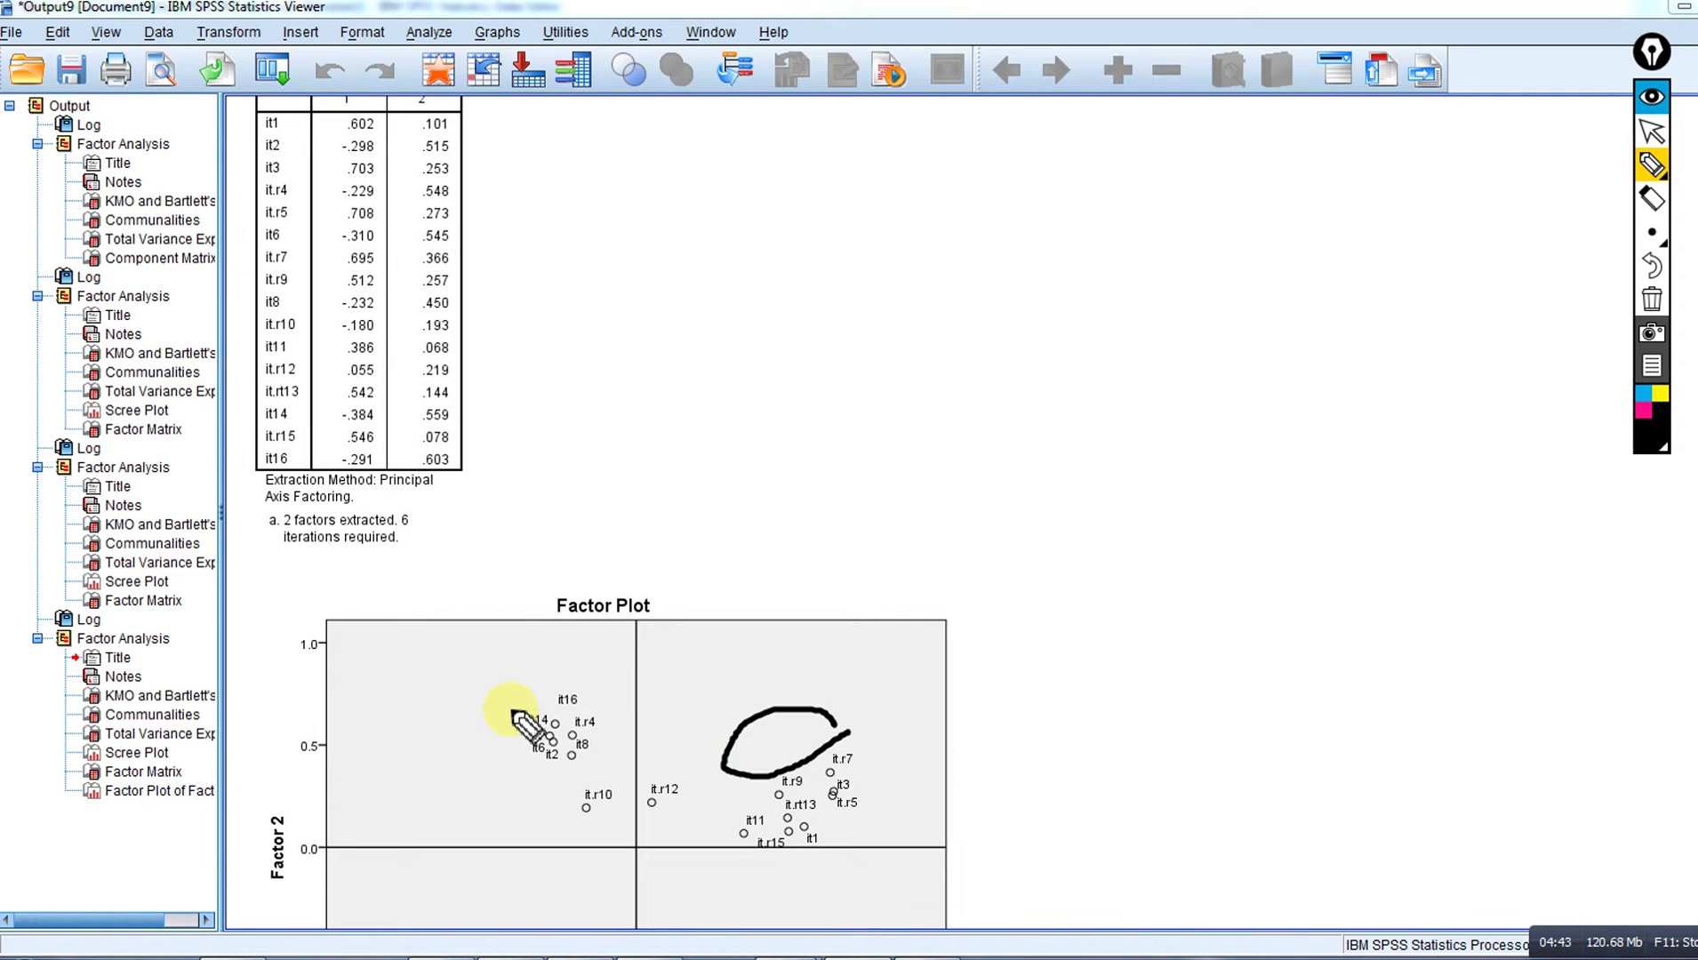
mouse_move(418, 731)
left_mouse_down()
mouse_move(491, 776)
mouse_move(504, 714)
left_mouse_up()
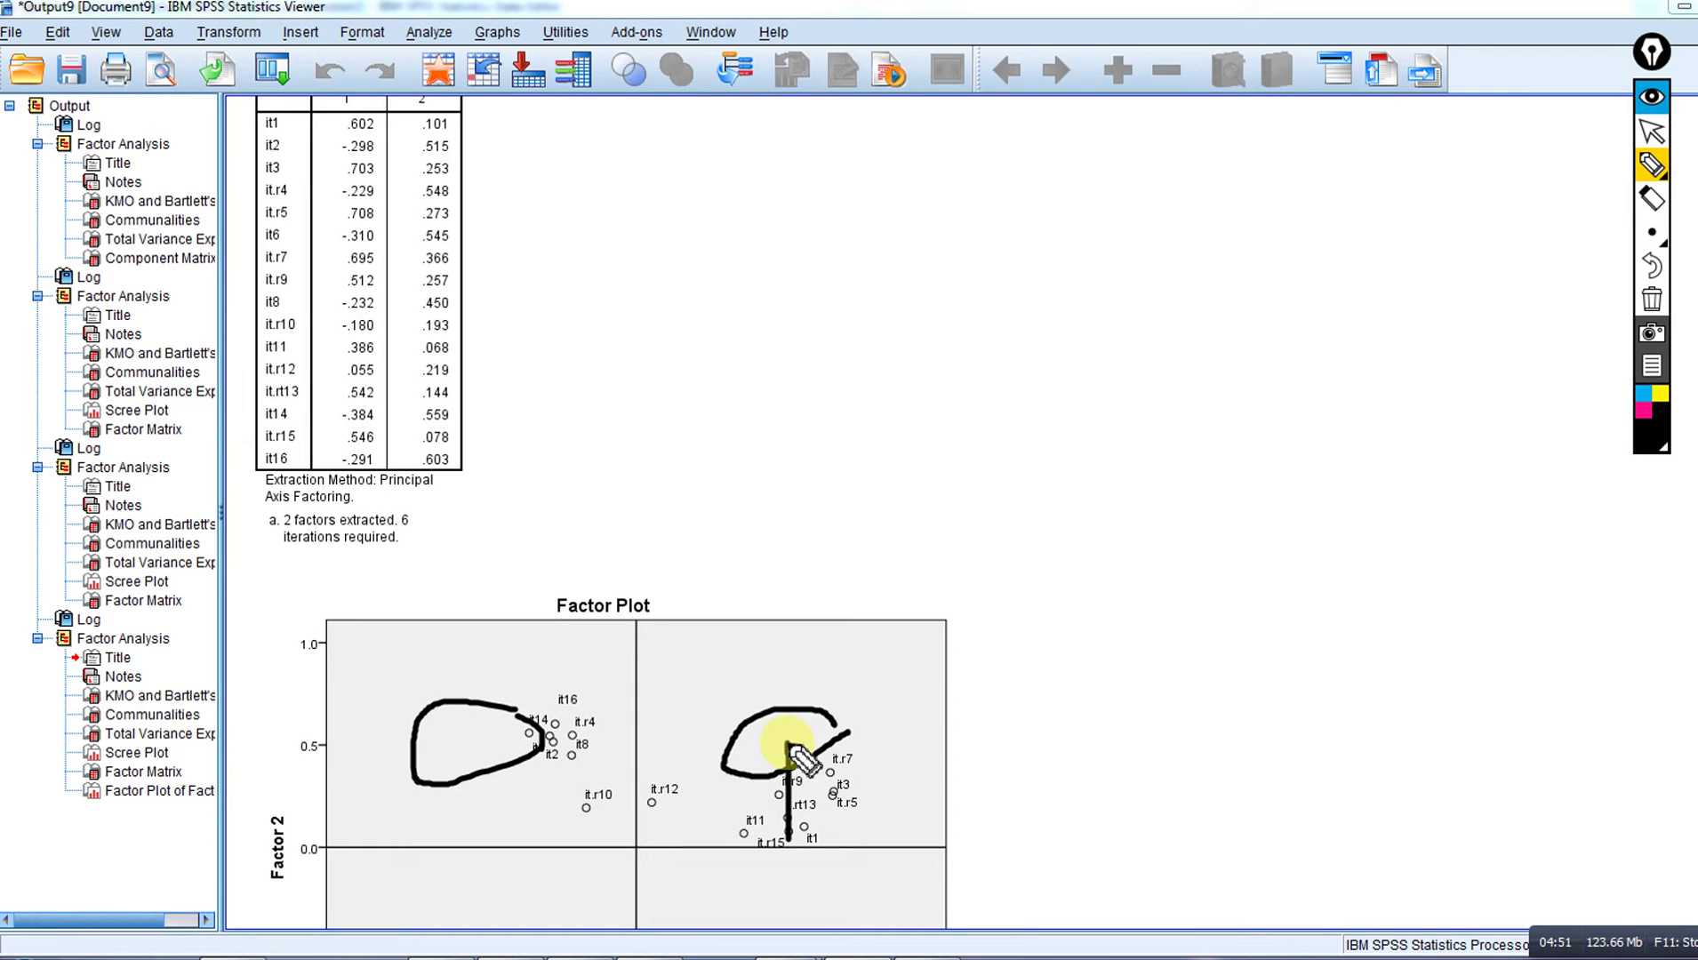
left_click_drag(758, 745, 731, 744)
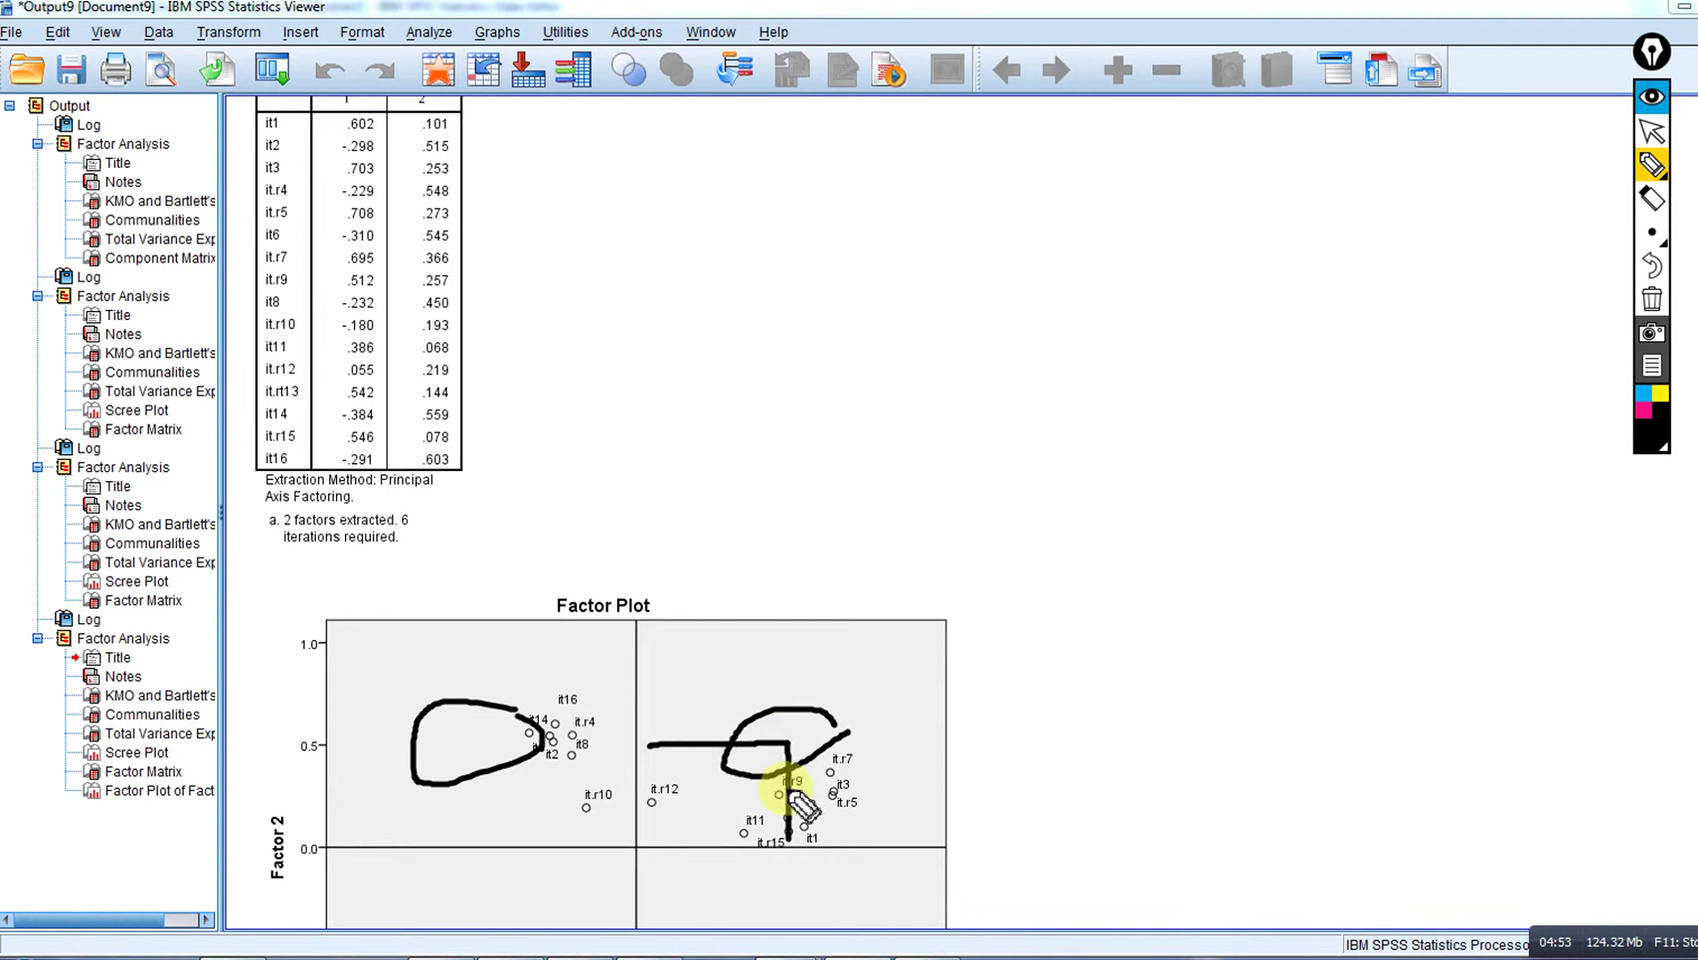
left_click_drag(788, 806, 789, 845)
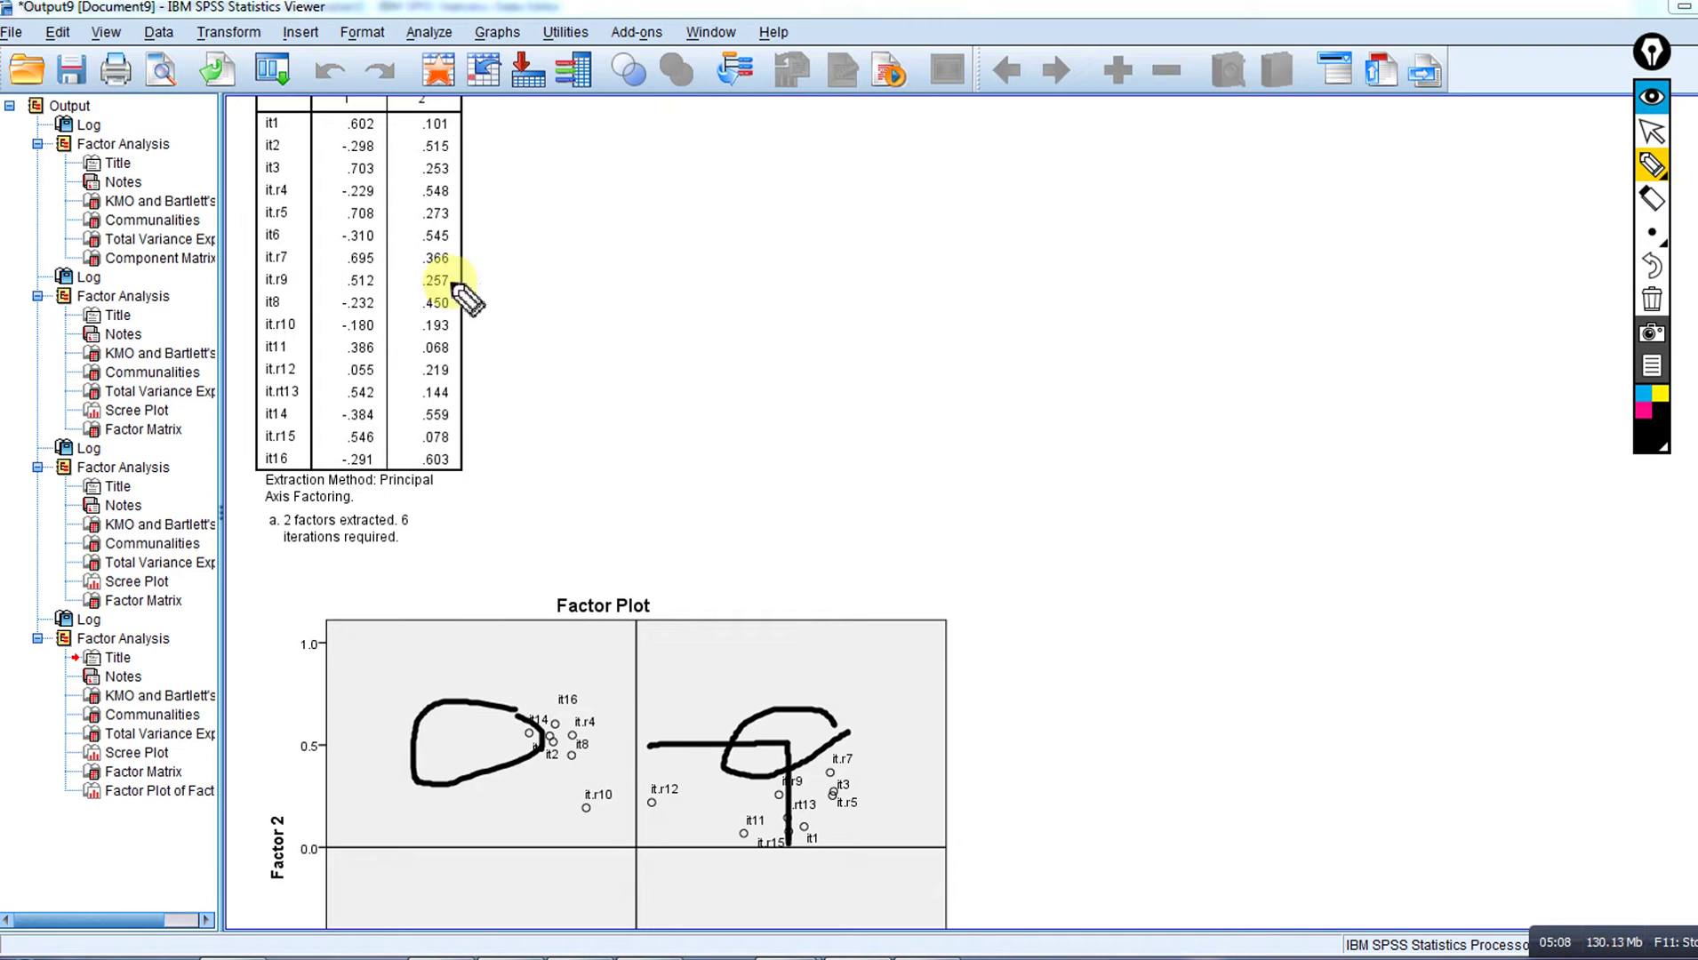
- Write 1.301 beside the factor matrix and underline the it.r7 and it14 loading rows
mouse_move(731, 262)
left_mouse_down()
mouse_move(738, 312)
mouse_move(775, 259)
mouse_move(772, 294)
mouse_move(797, 264)
mouse_move(810, 281)
mouse_move(790, 265)
mouse_move(829, 283)
left_mouse_up()
left_click(754, 300)
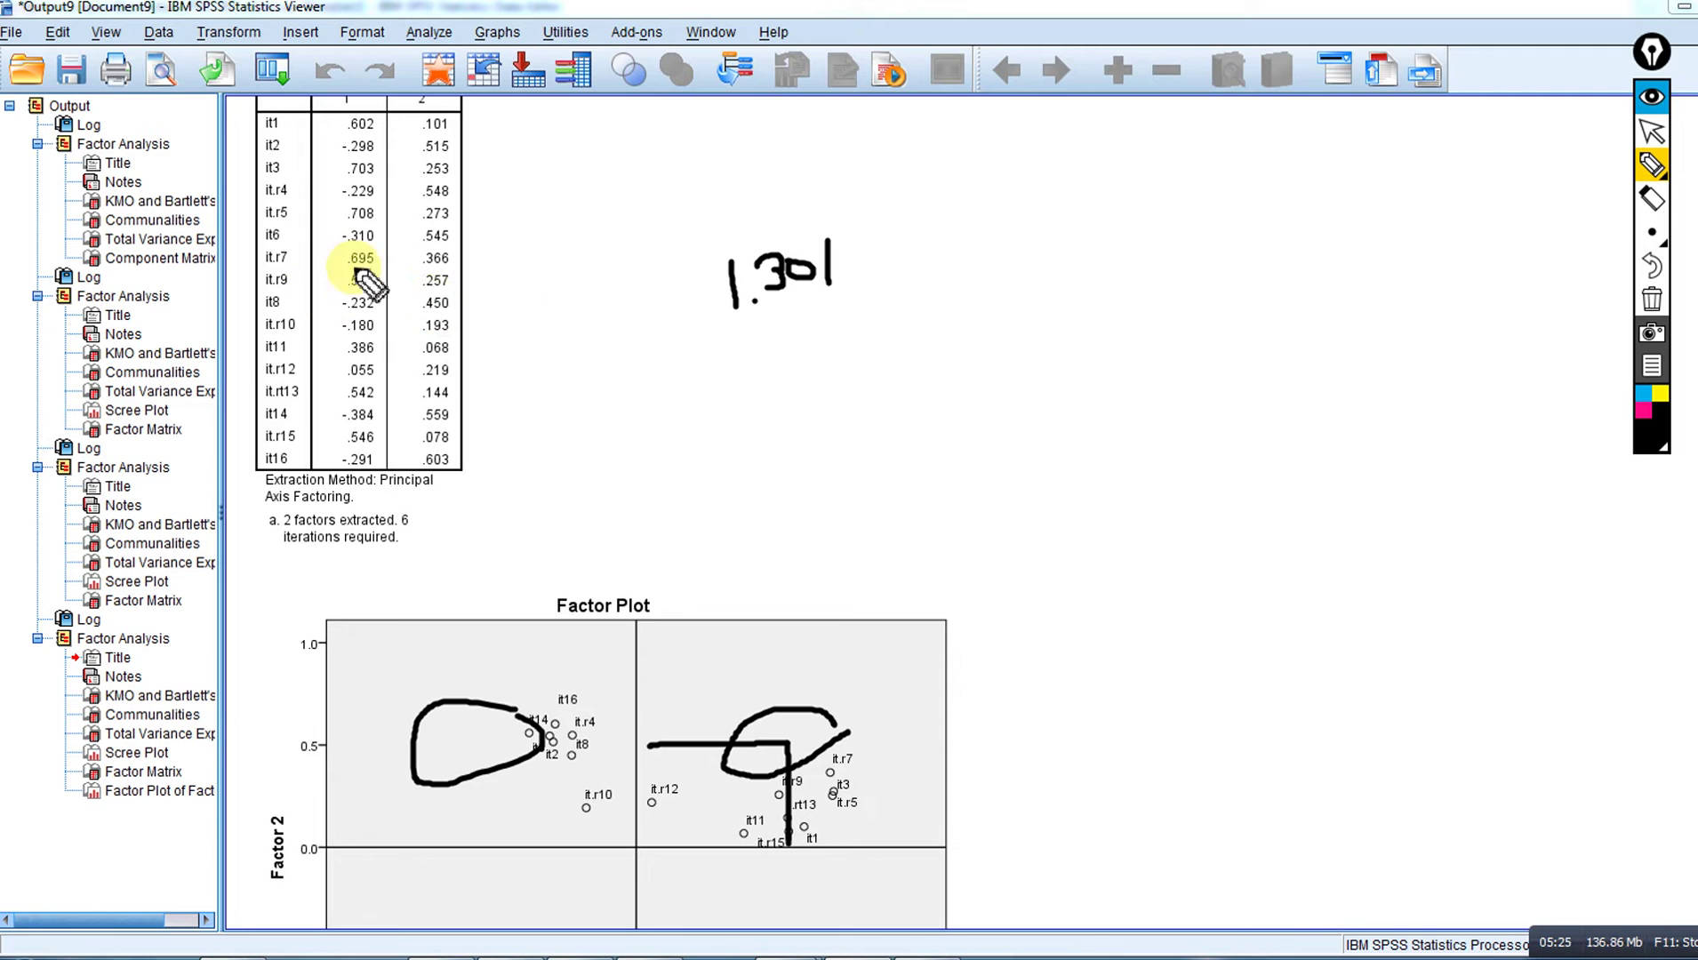
left_click_drag(343, 271, 458, 268)
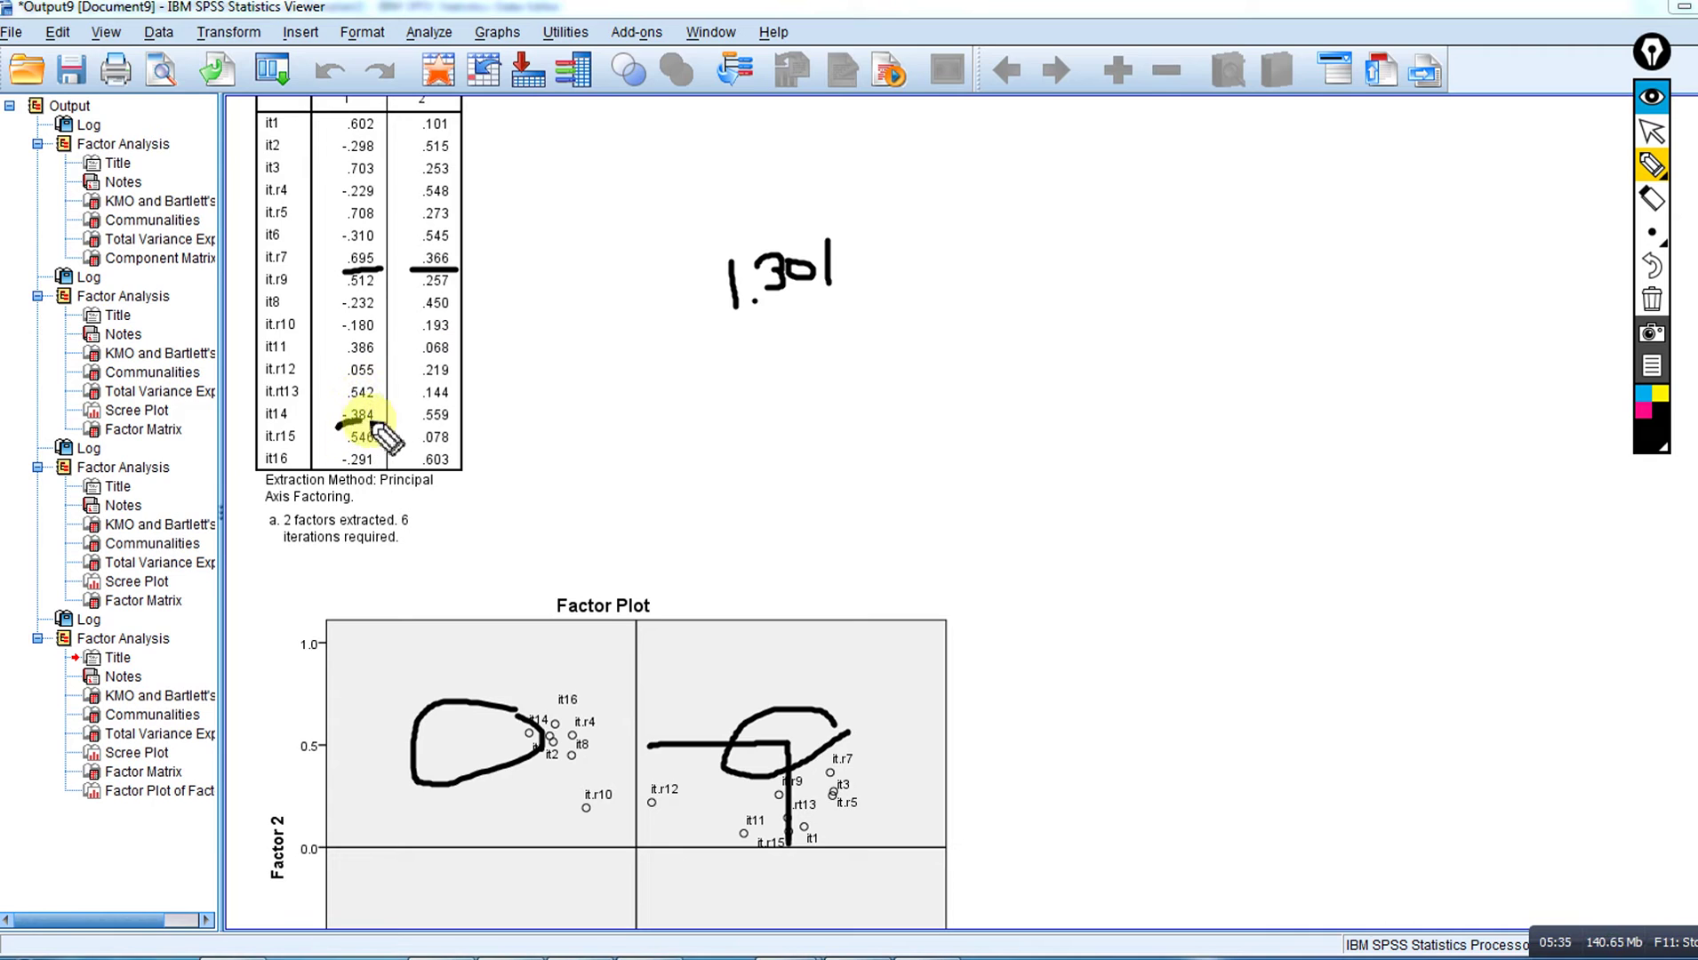
left_click_drag(338, 426, 450, 428)
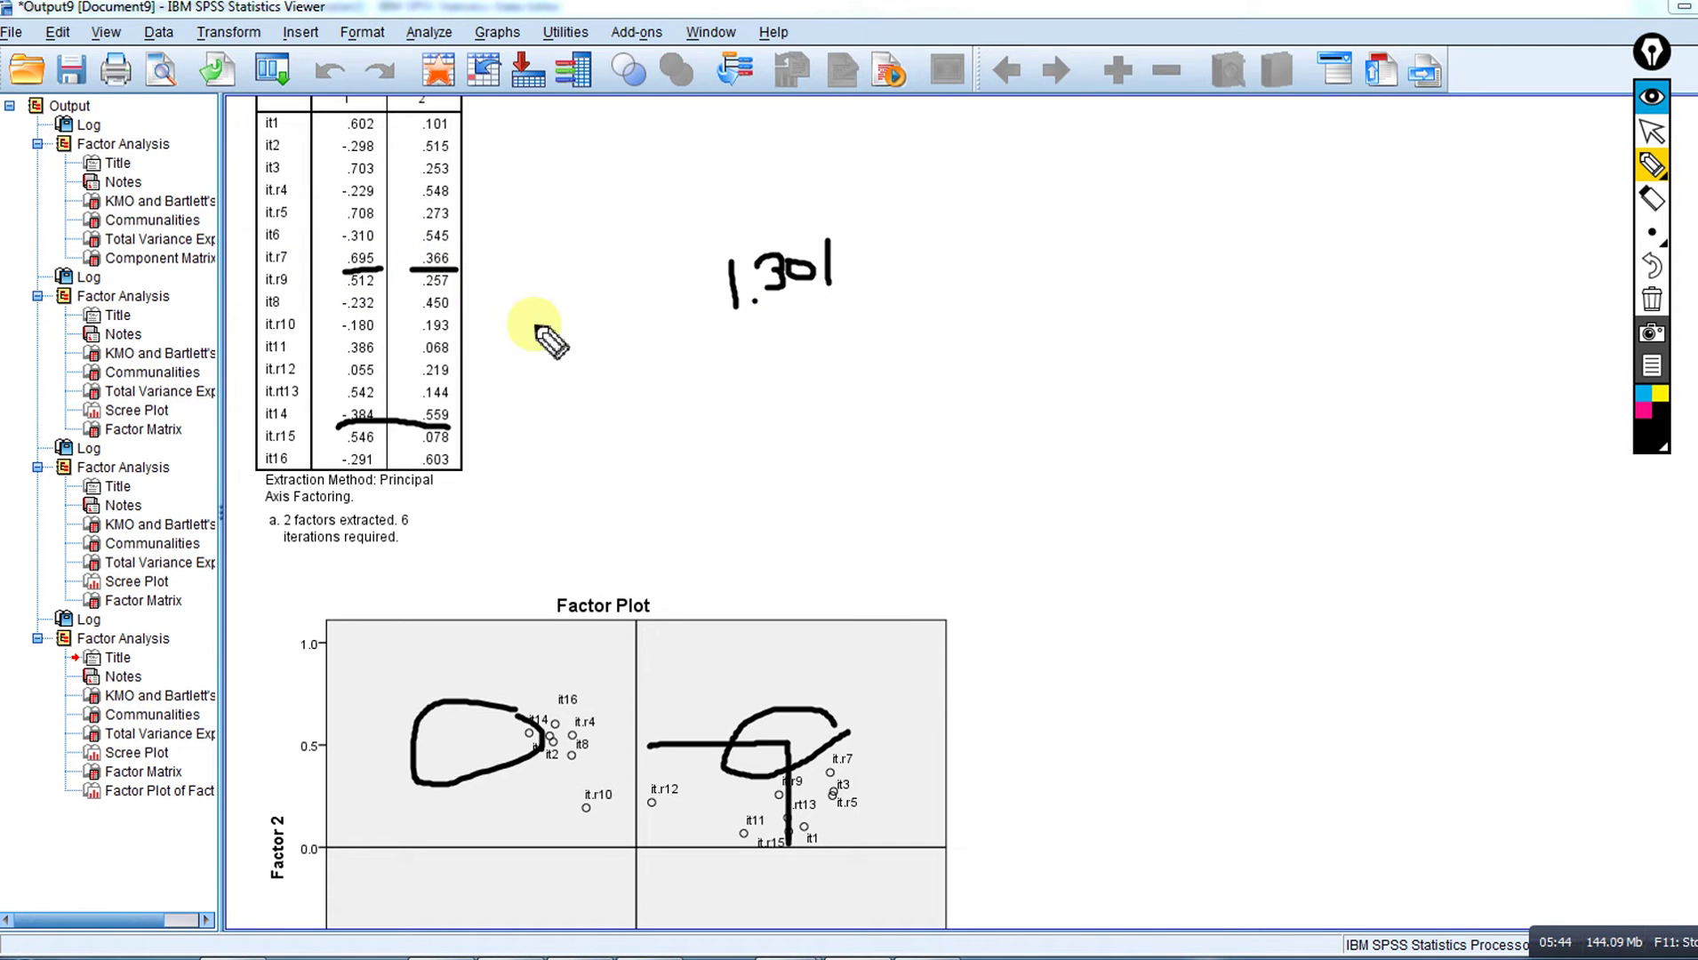
left_click(1651, 131)
- Erase all annotations and select, then deselect, the Factor Plot chart twice
left_click(1650, 300)
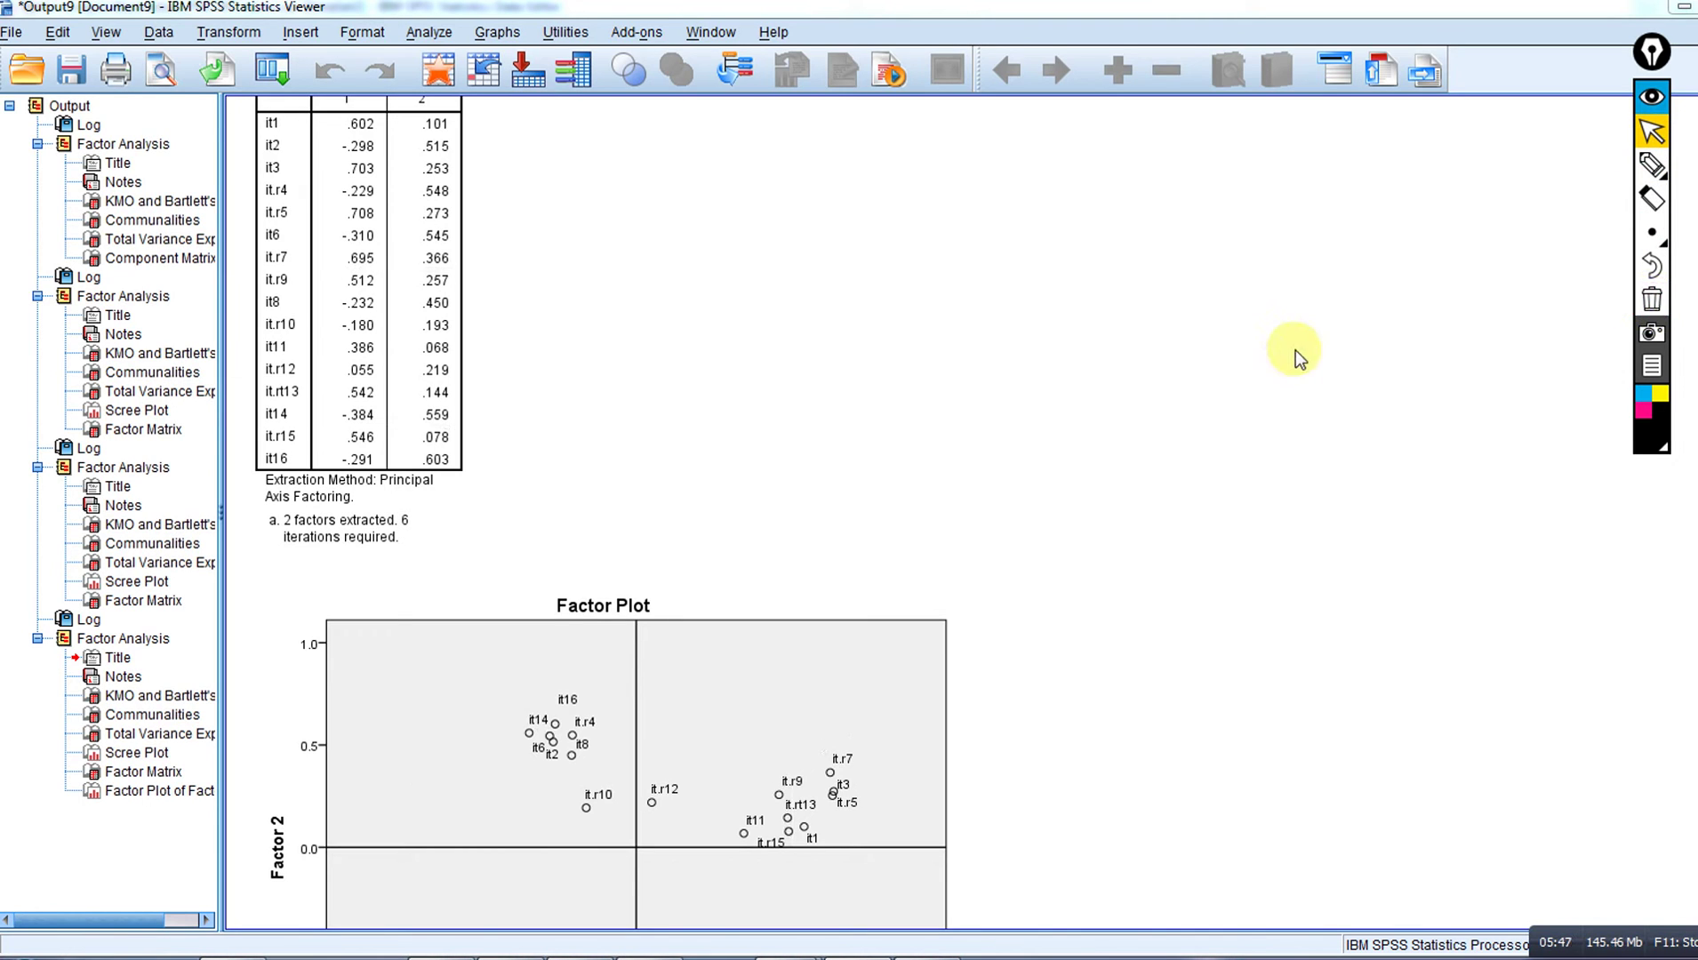
left_click(855, 843)
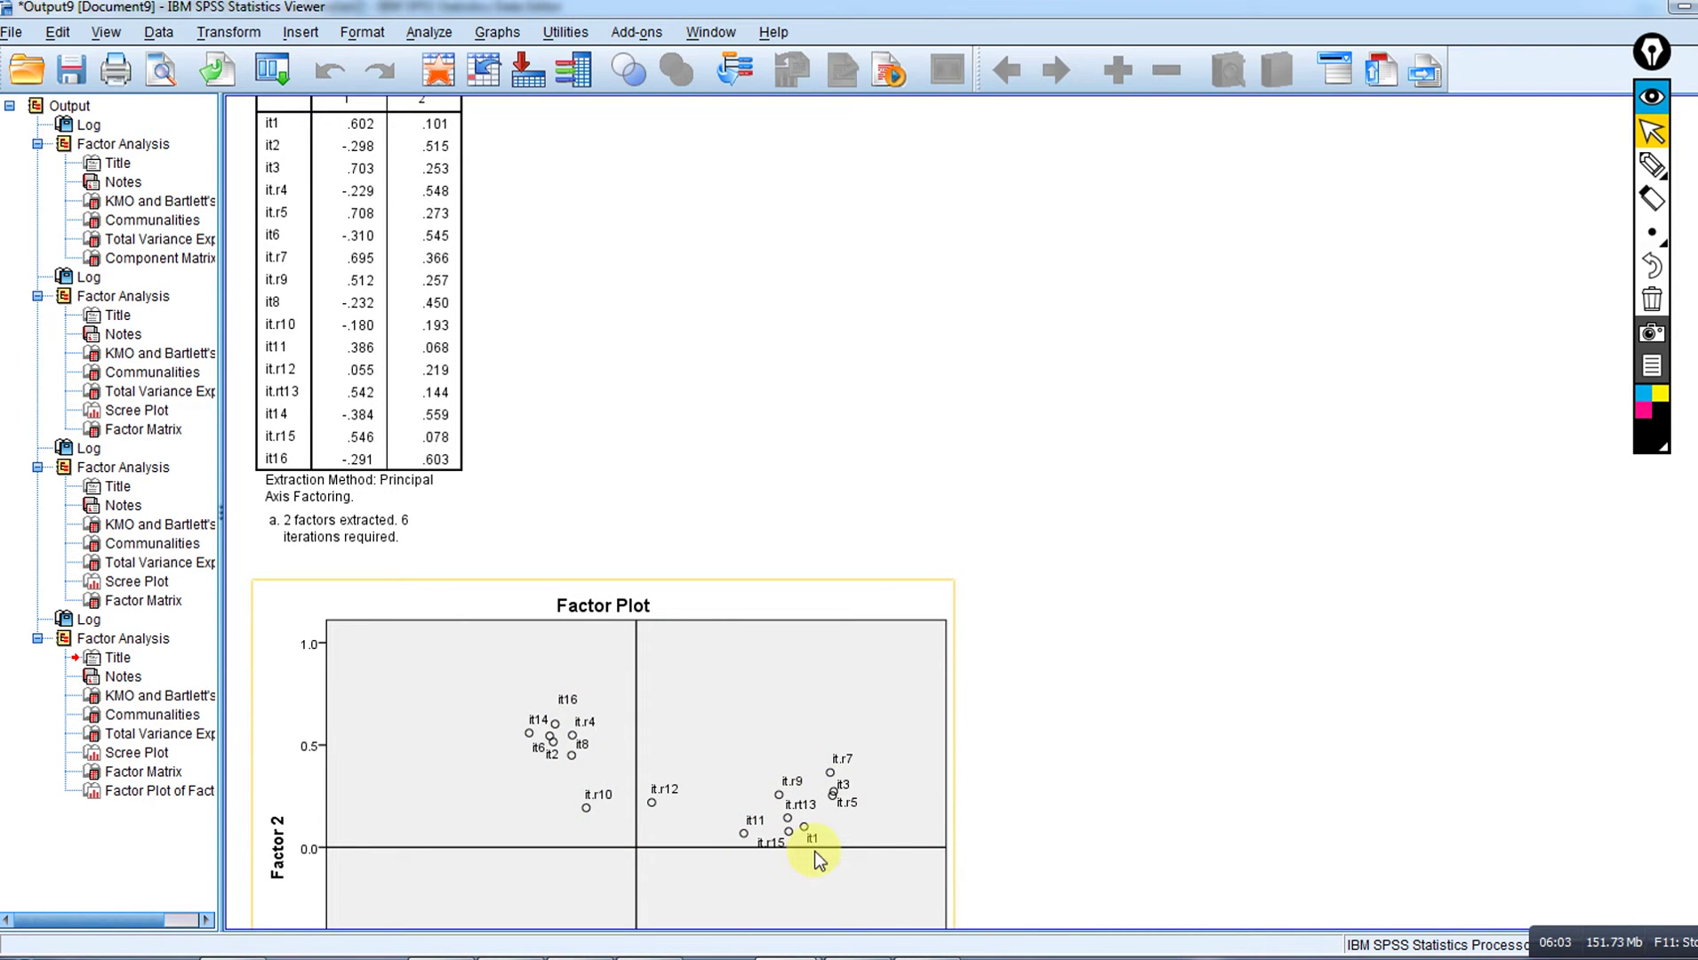
left_click(1041, 832)
left_click(860, 777)
left_click(602, 548)
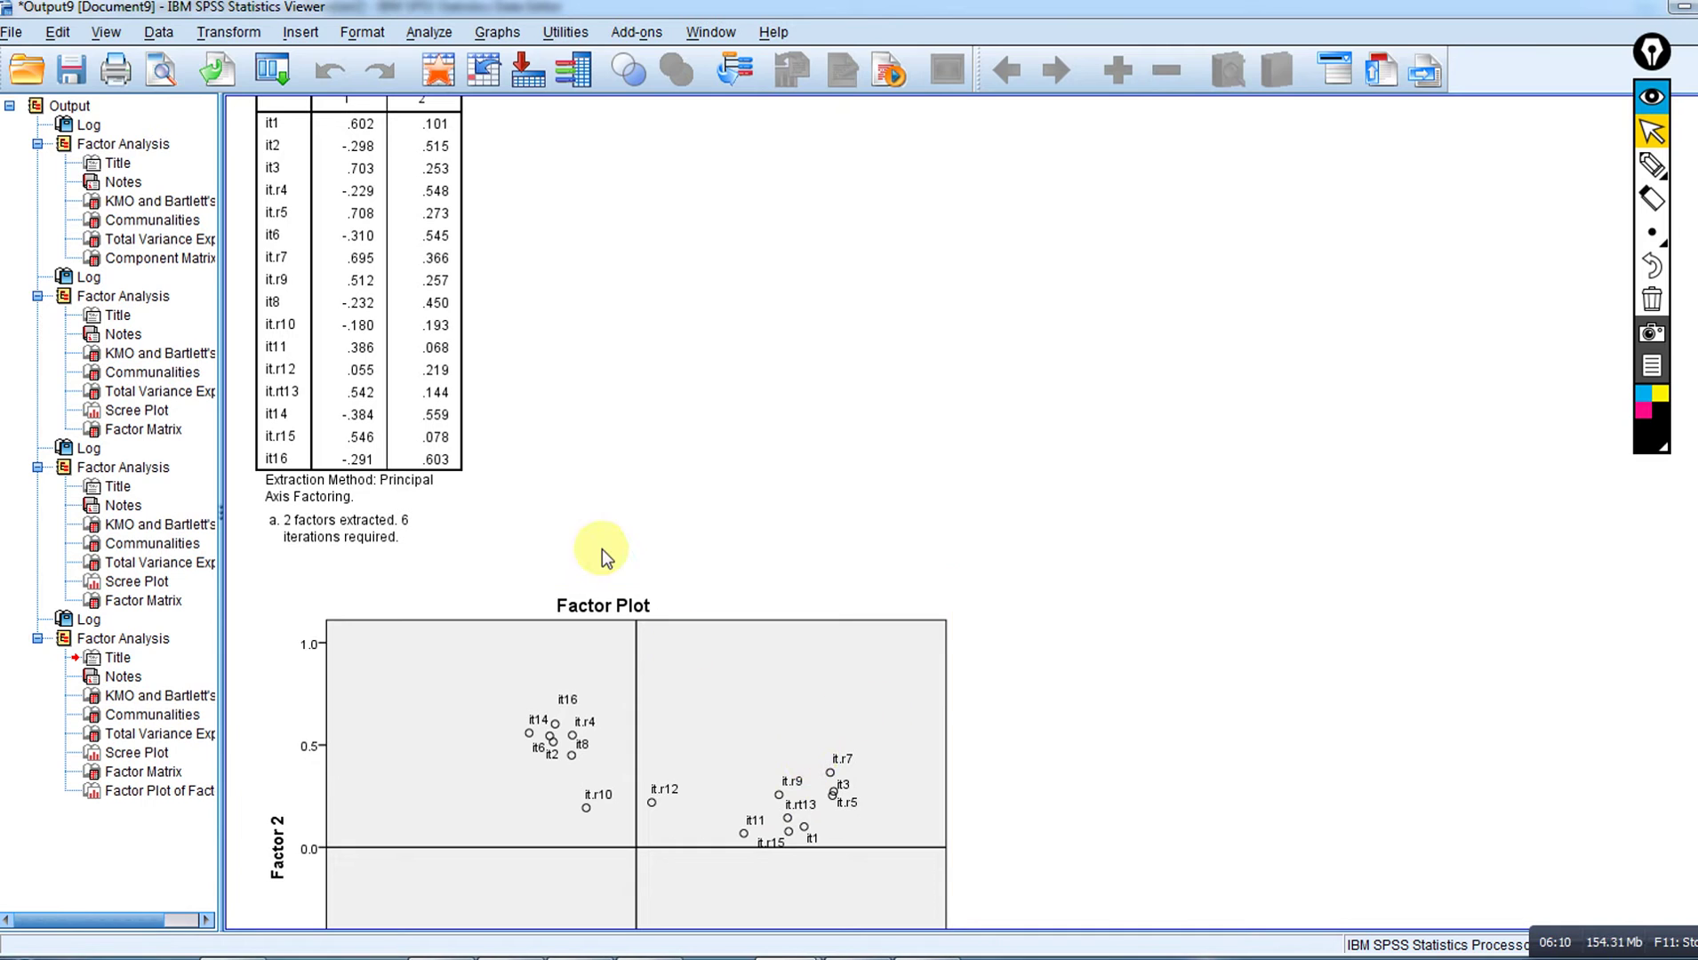
- Reopen Factor Analysis from the Analyze menu, choose Varimax rotation, and run it
left_click(429, 33)
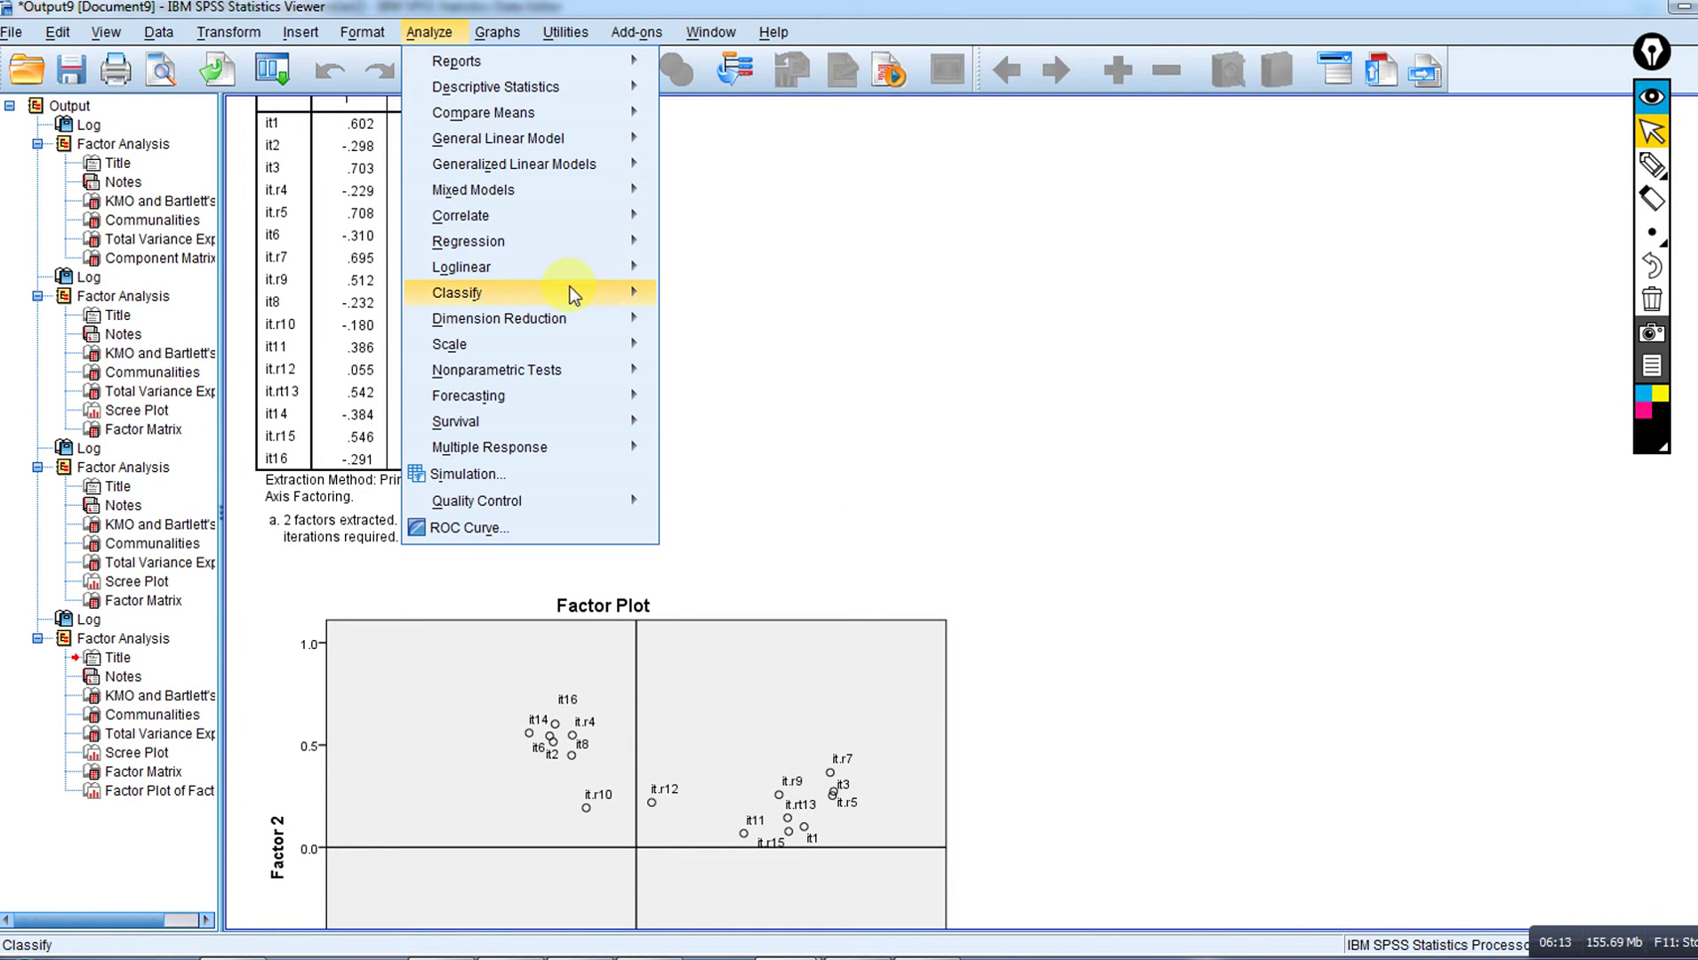
mouse_move(625, 320)
left_click(725, 322)
left_click(1081, 249)
left_click(775, 414)
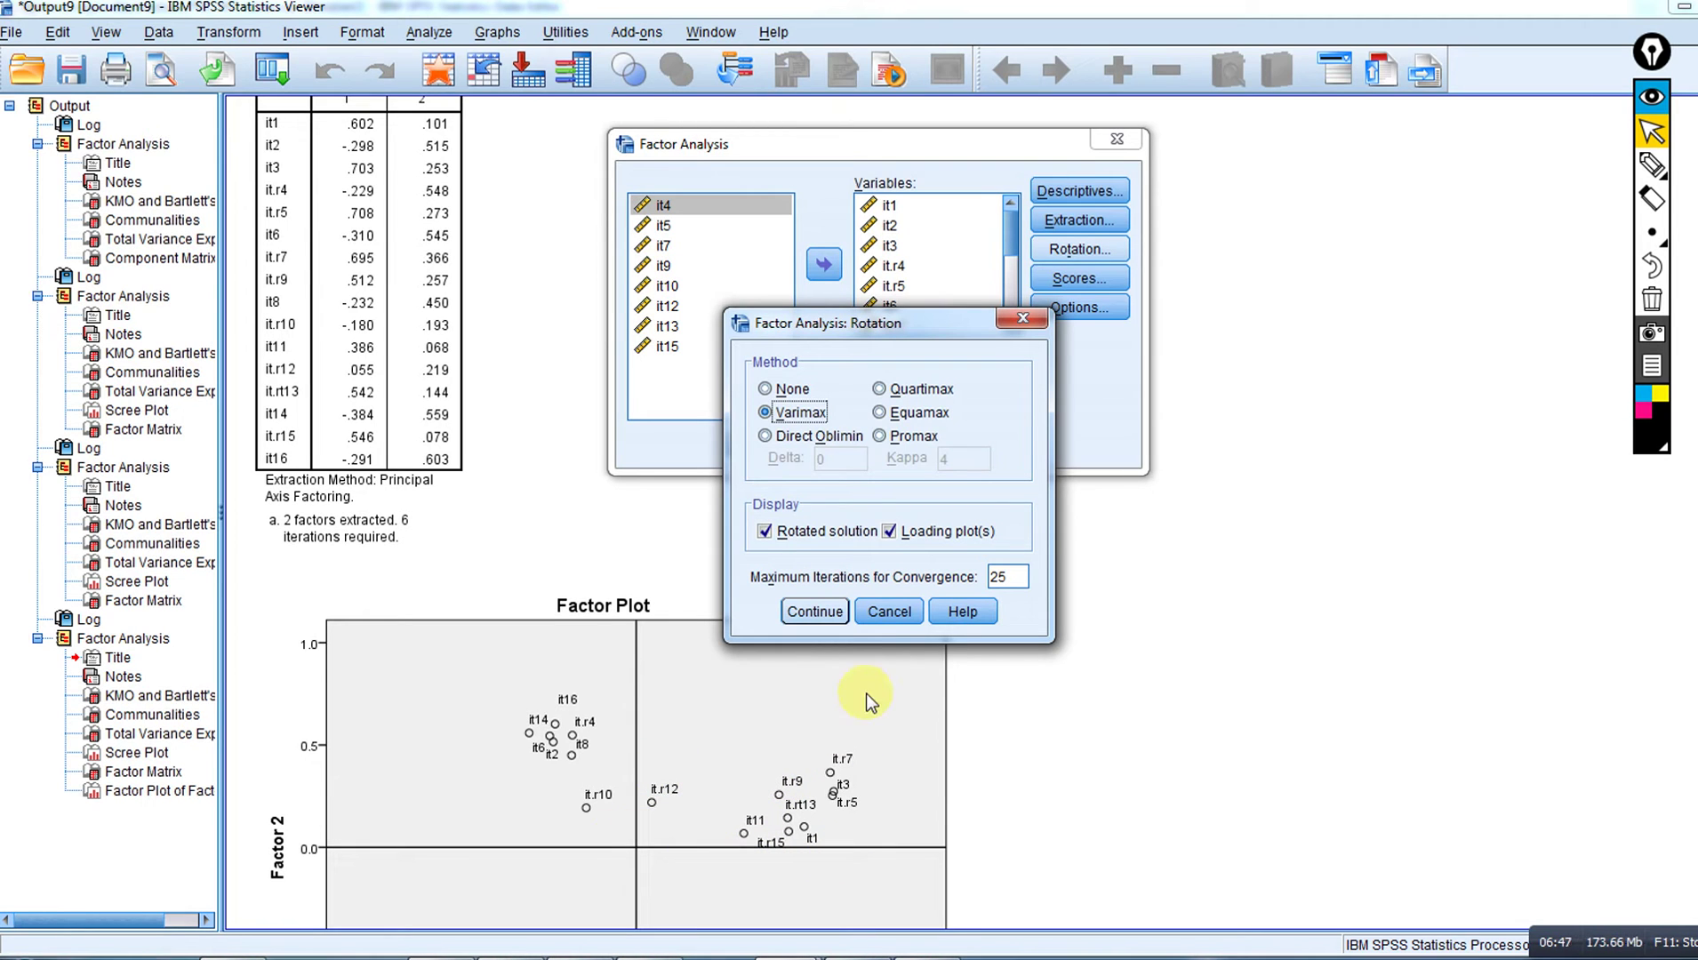
left_click(815, 611)
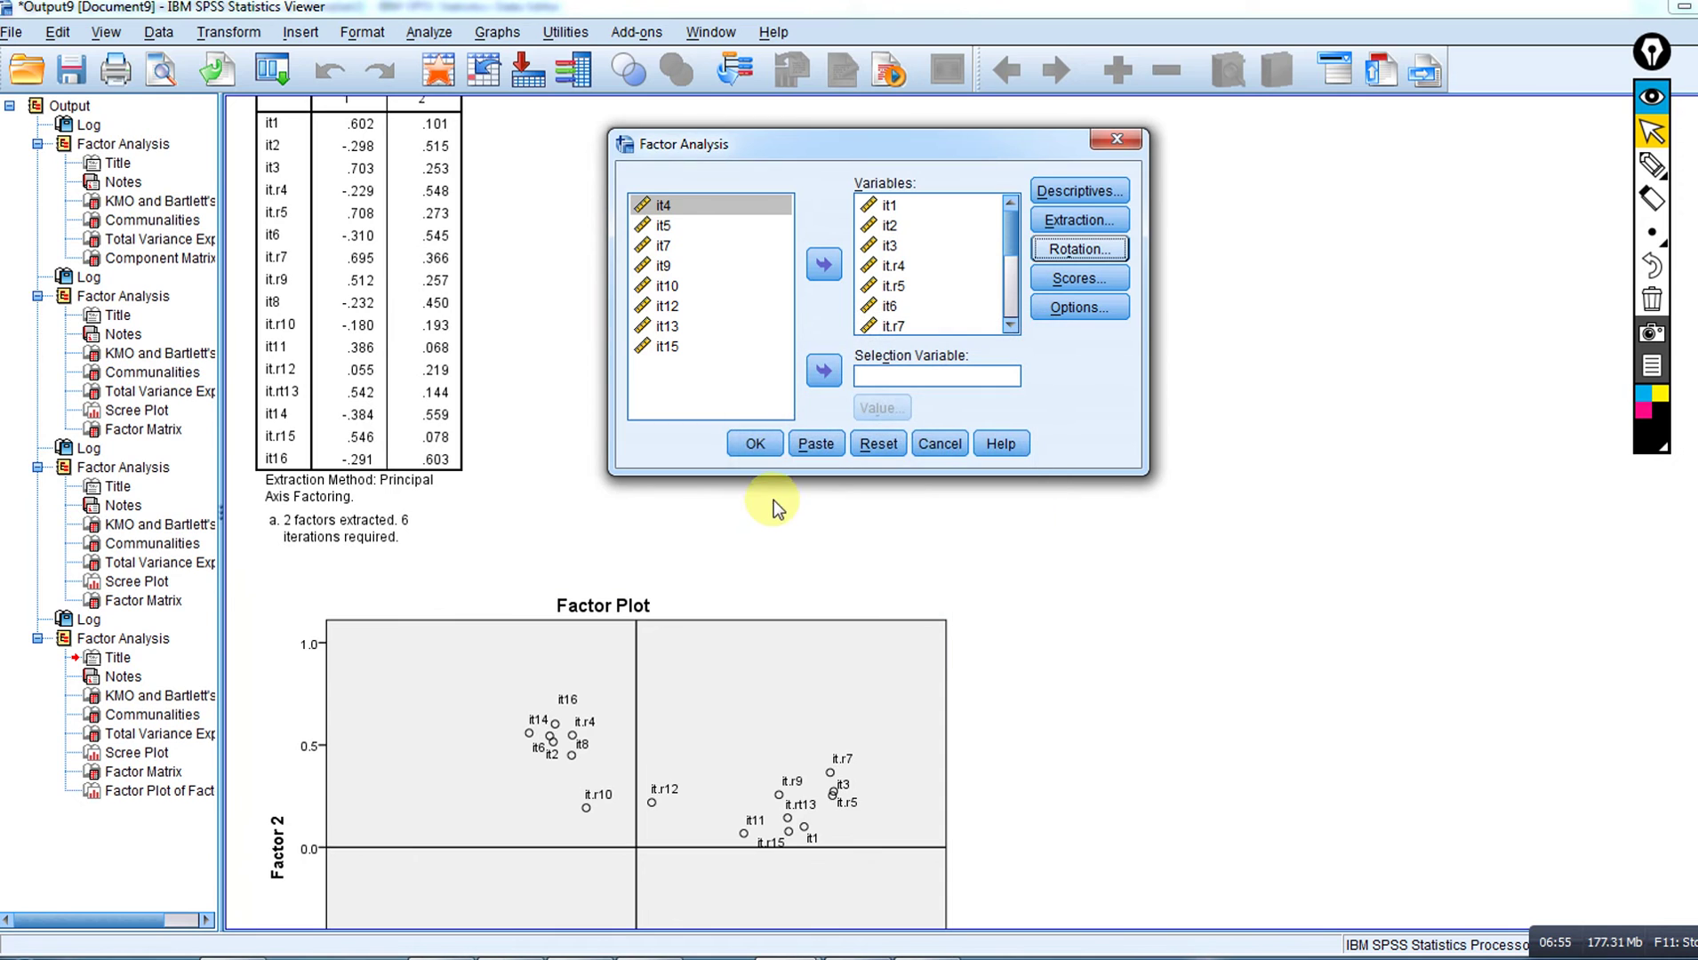
left_click(754, 443)
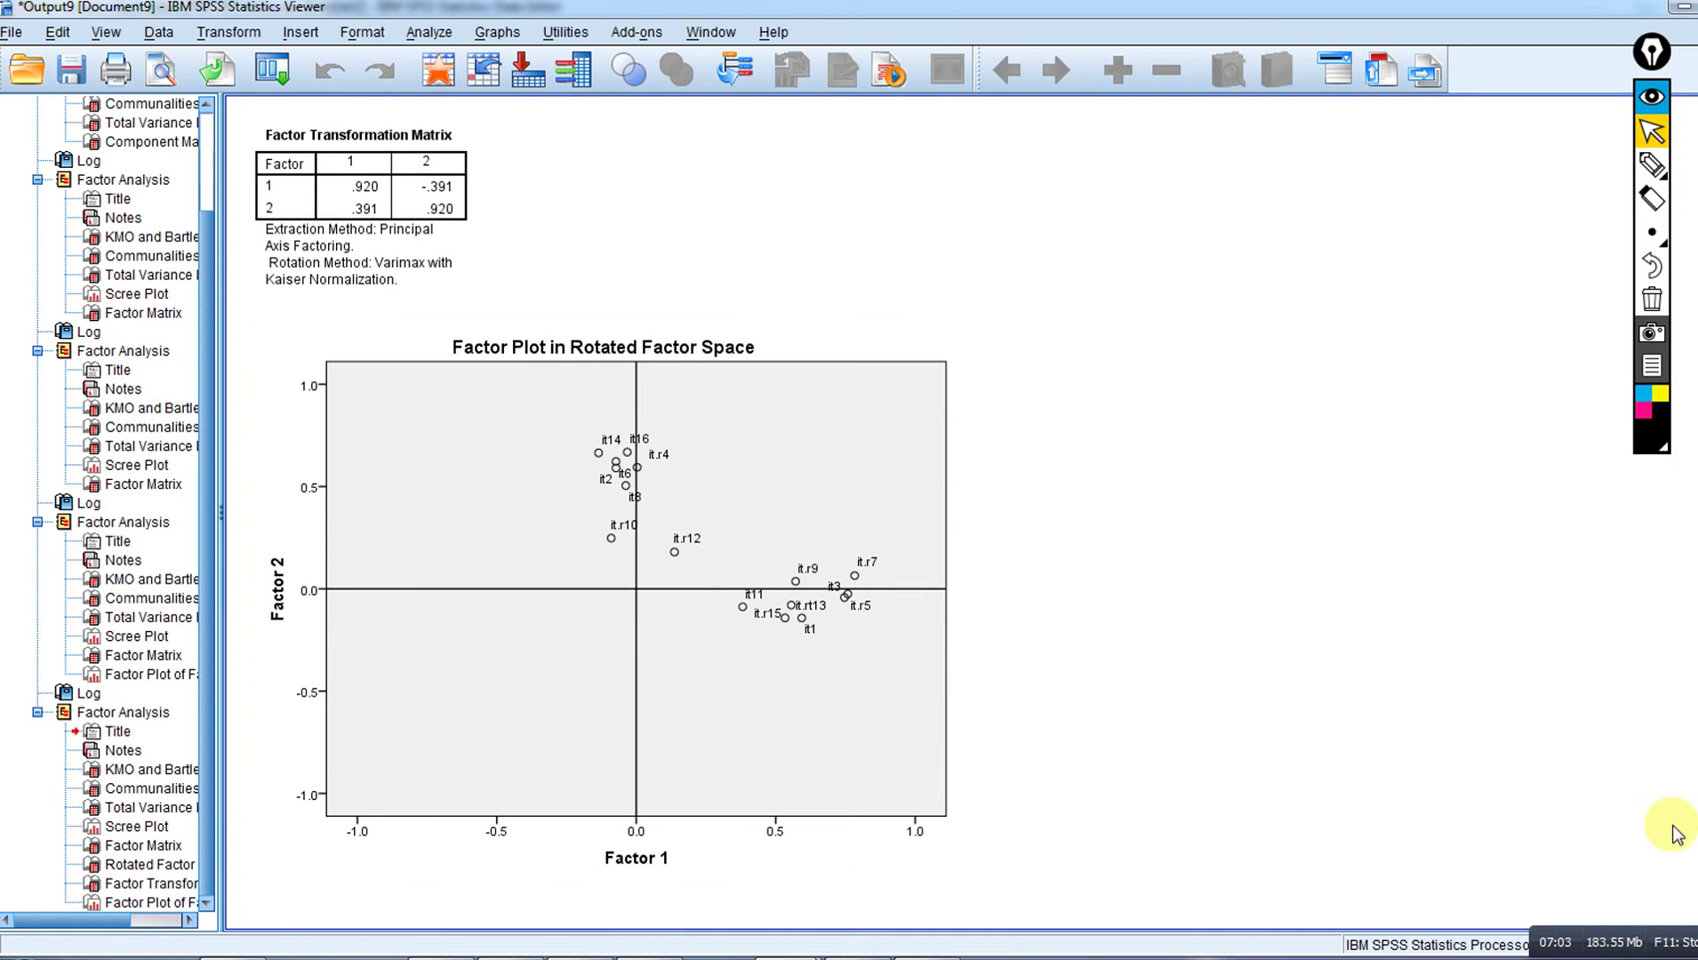
scroll(602, 513, "up", 7)
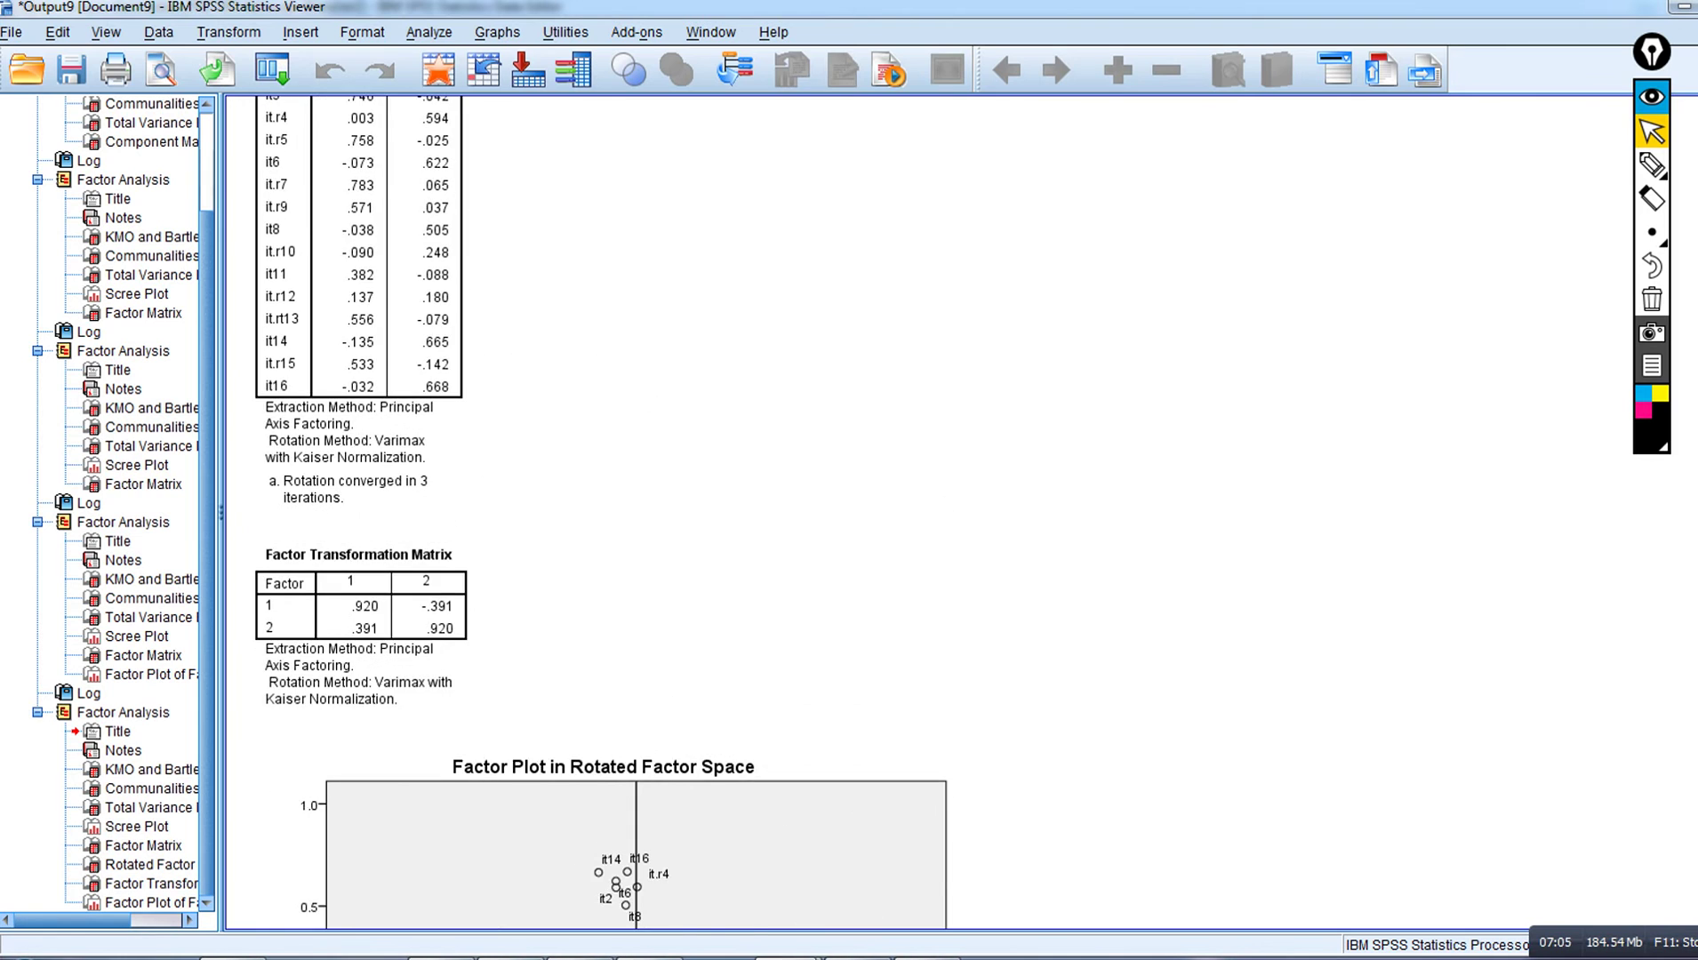
scroll(1690, 840, "up", 5)
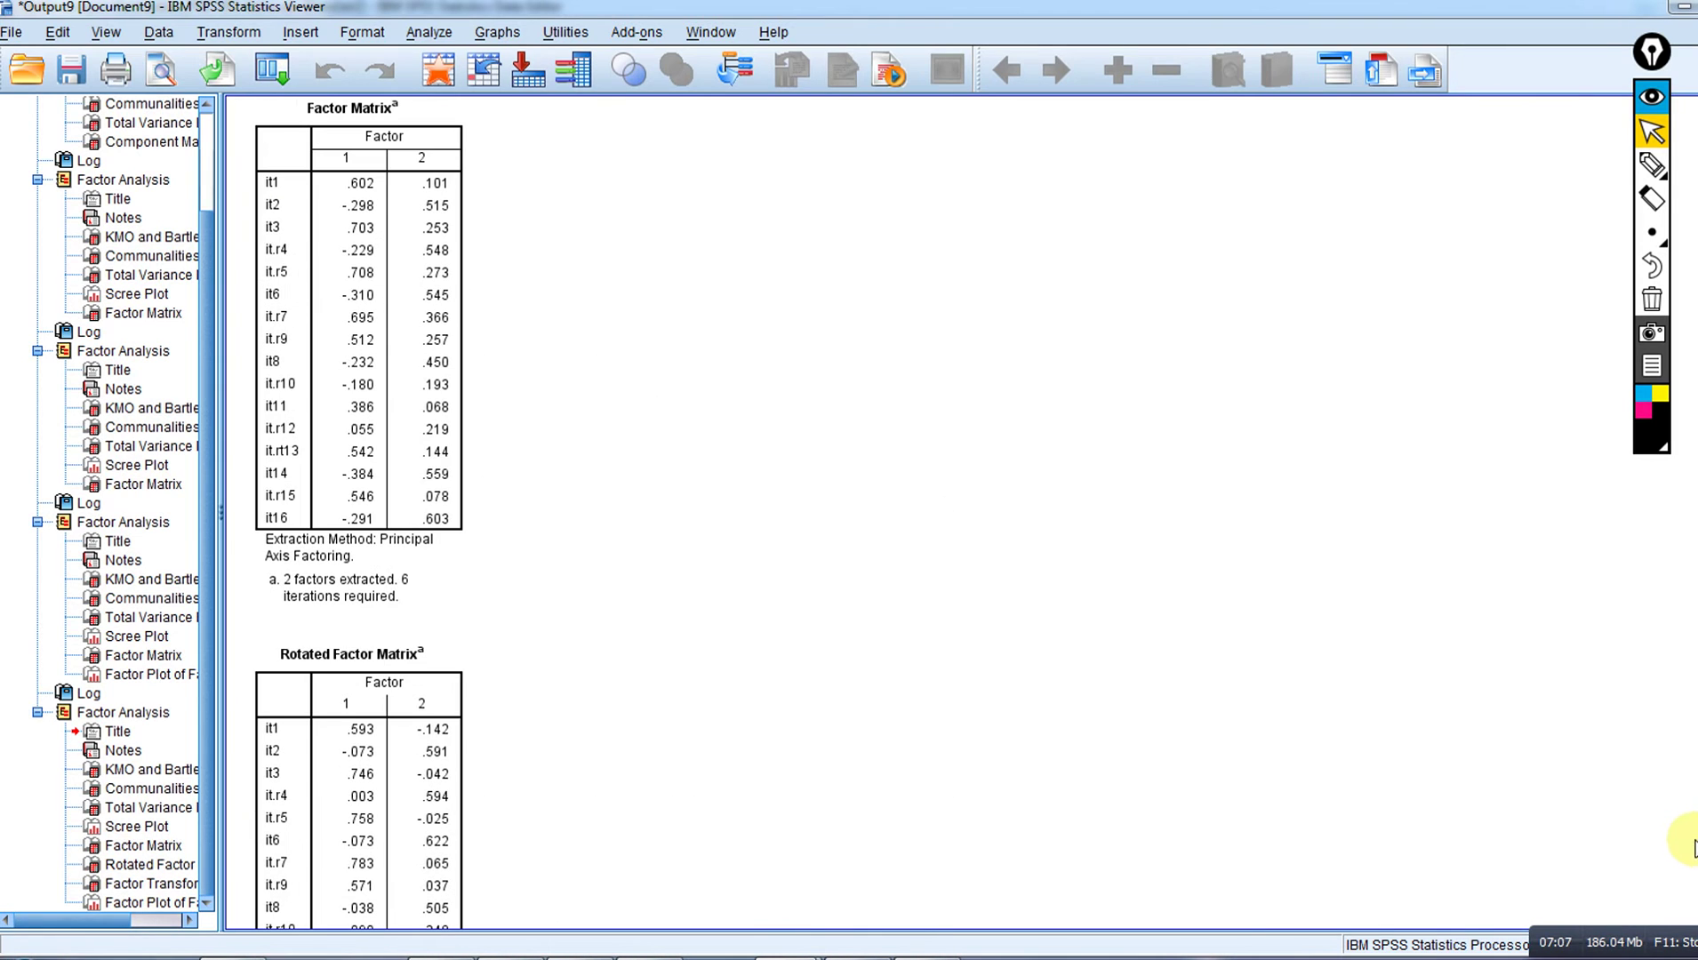
scroll(1614, 769, "down", 4)
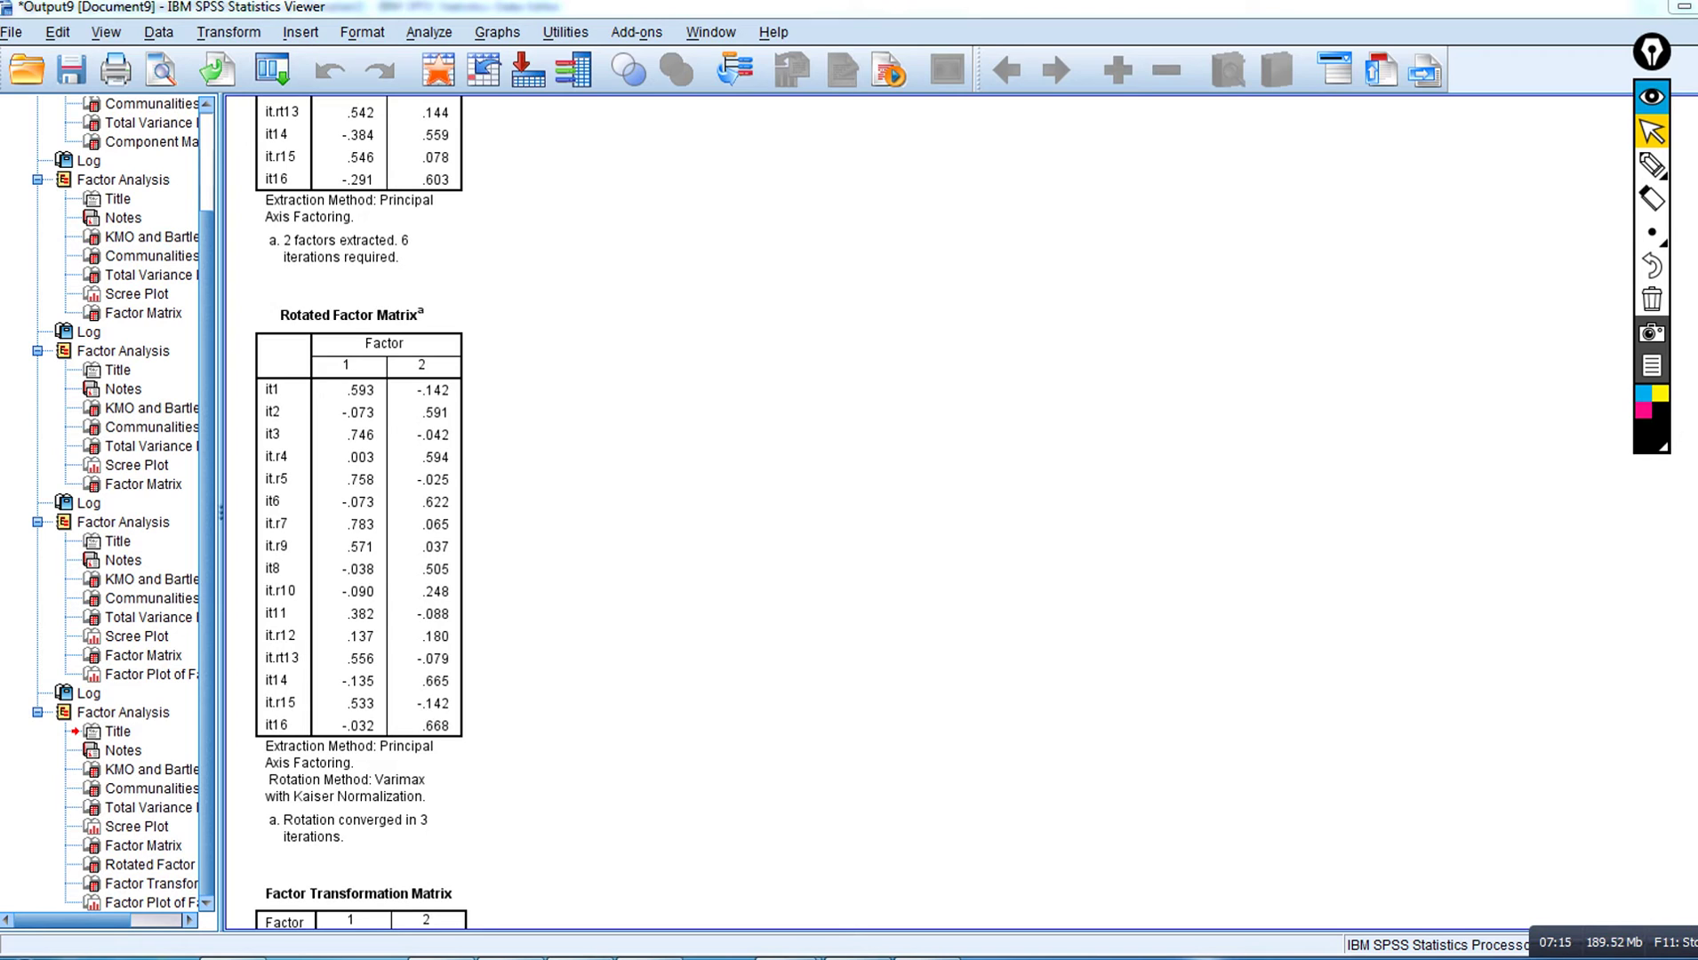
scroll(602, 504, "down", 10)
left_click(787, 641)
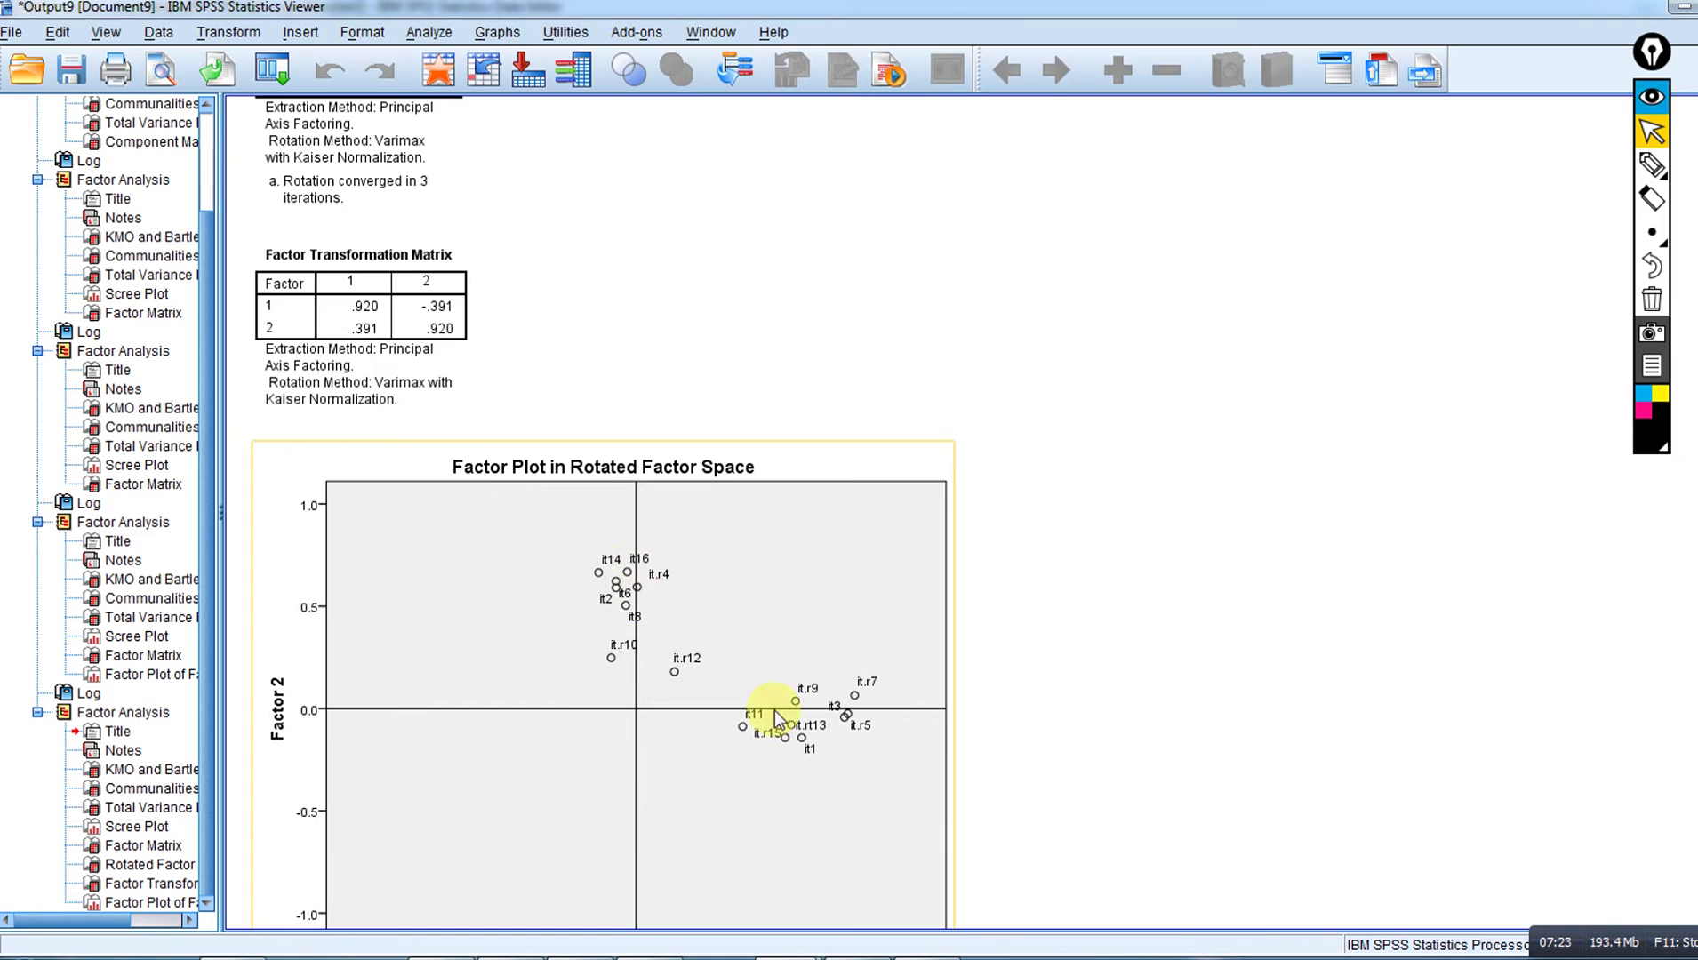
left_click(987, 730)
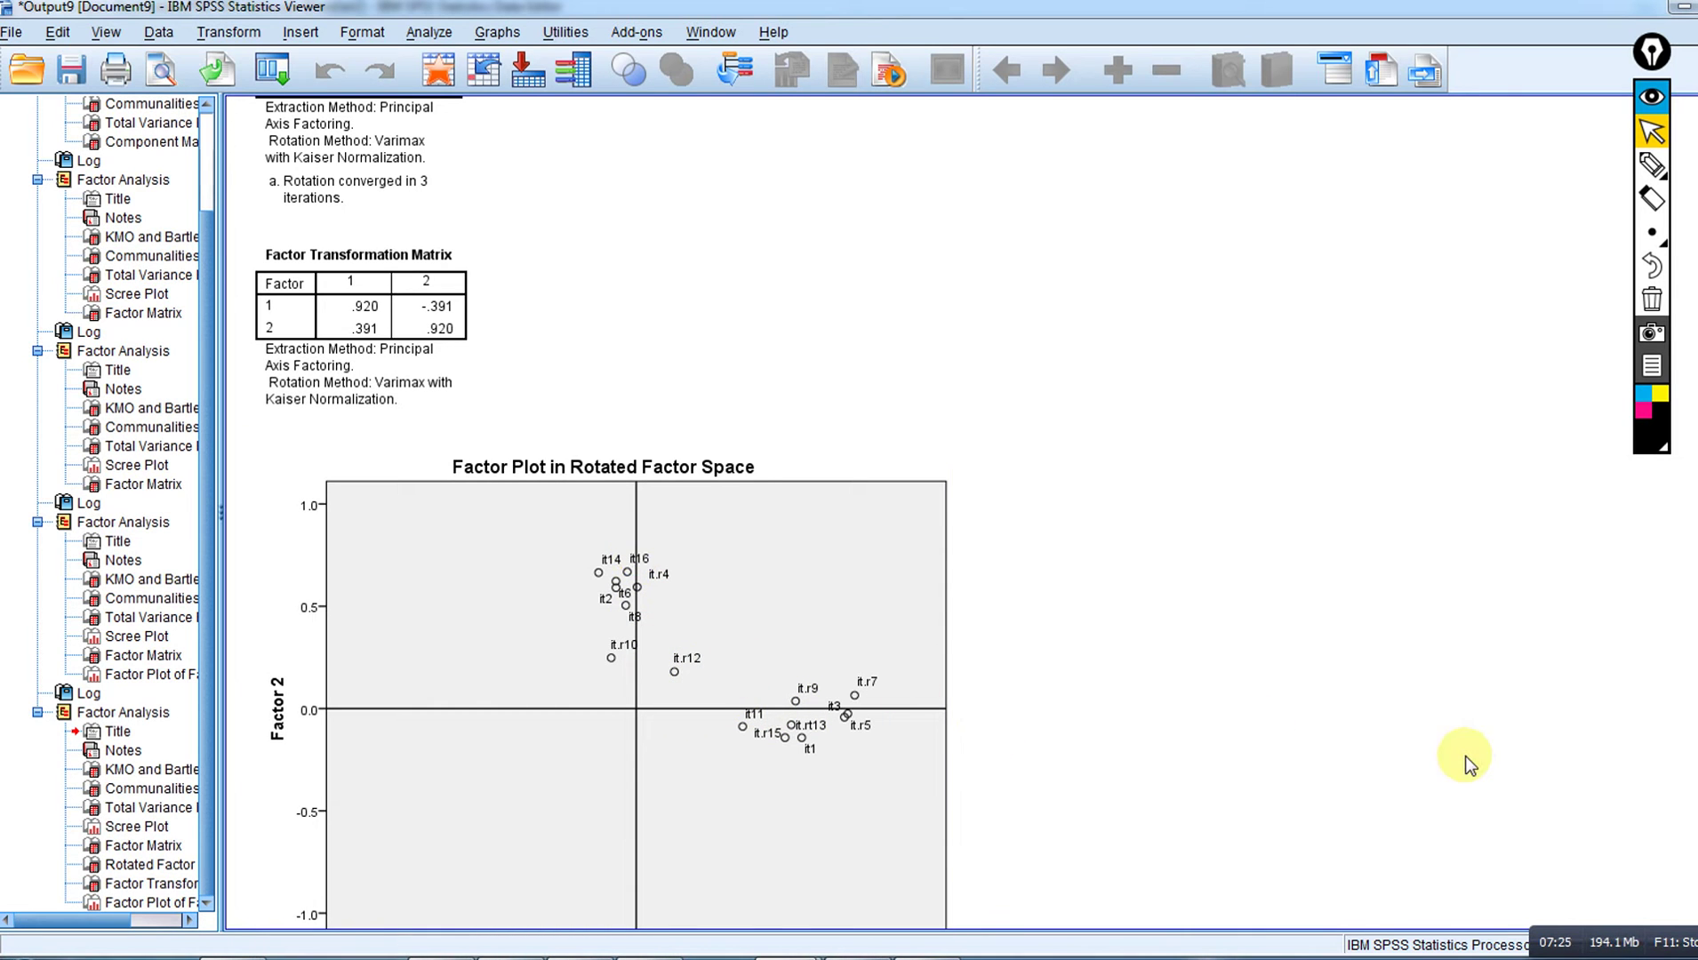
scroll(602, 513, "up", 20)
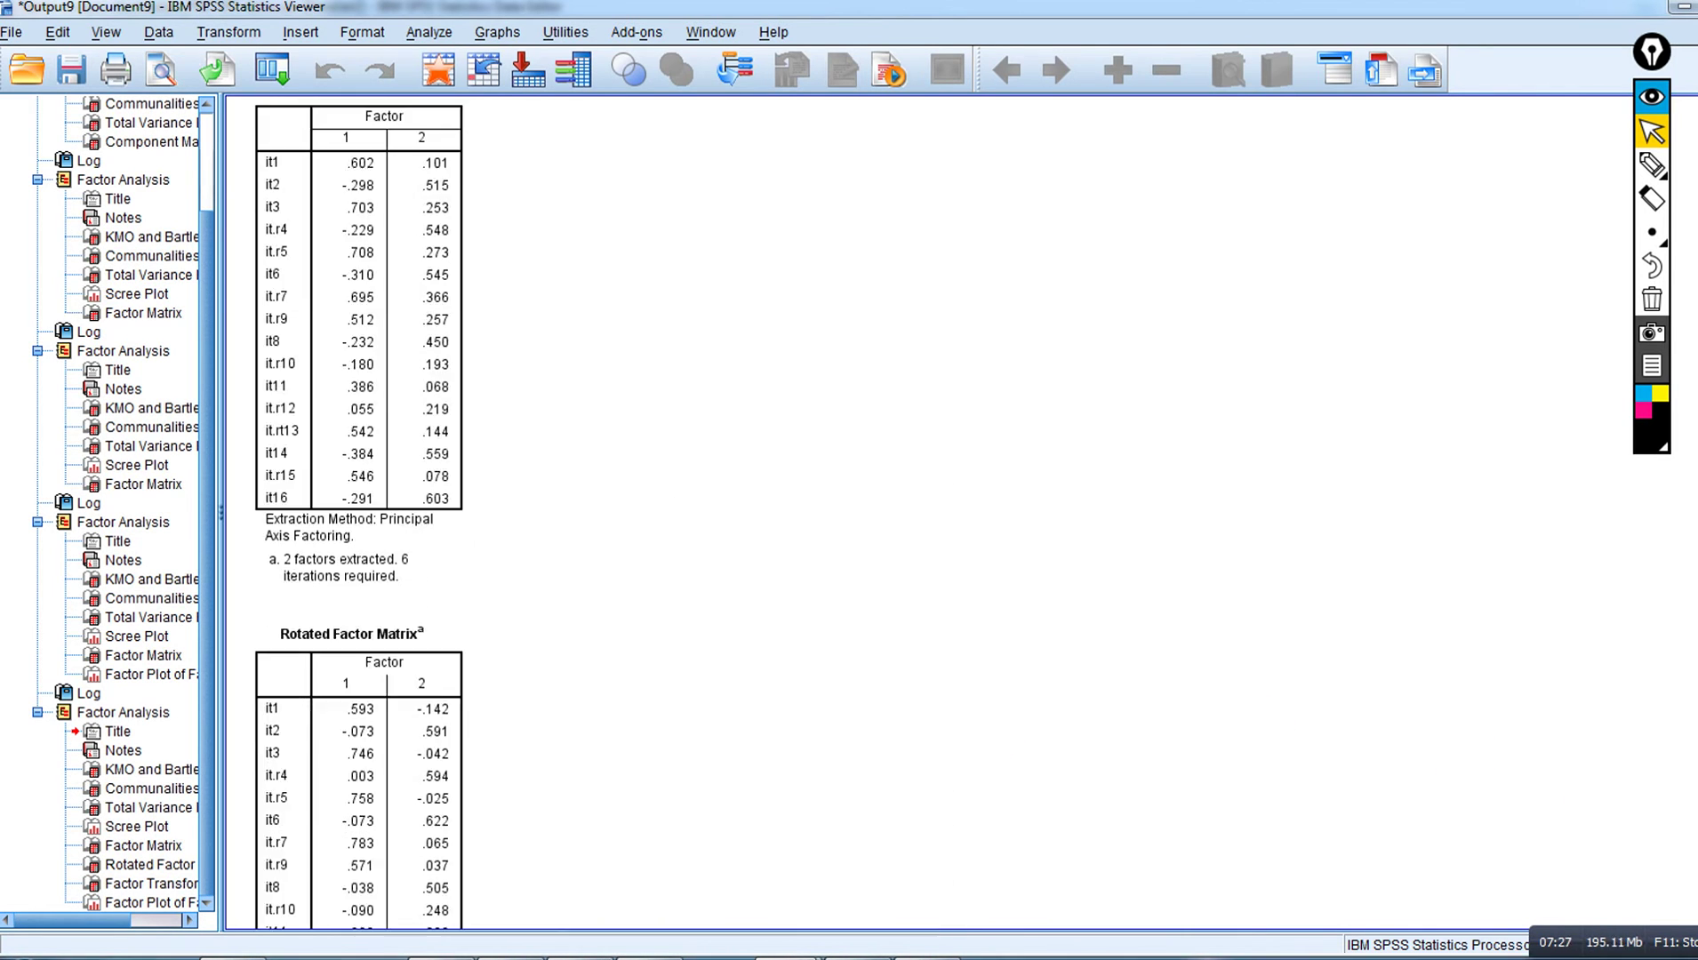
scroll(602, 513, "up", 20)
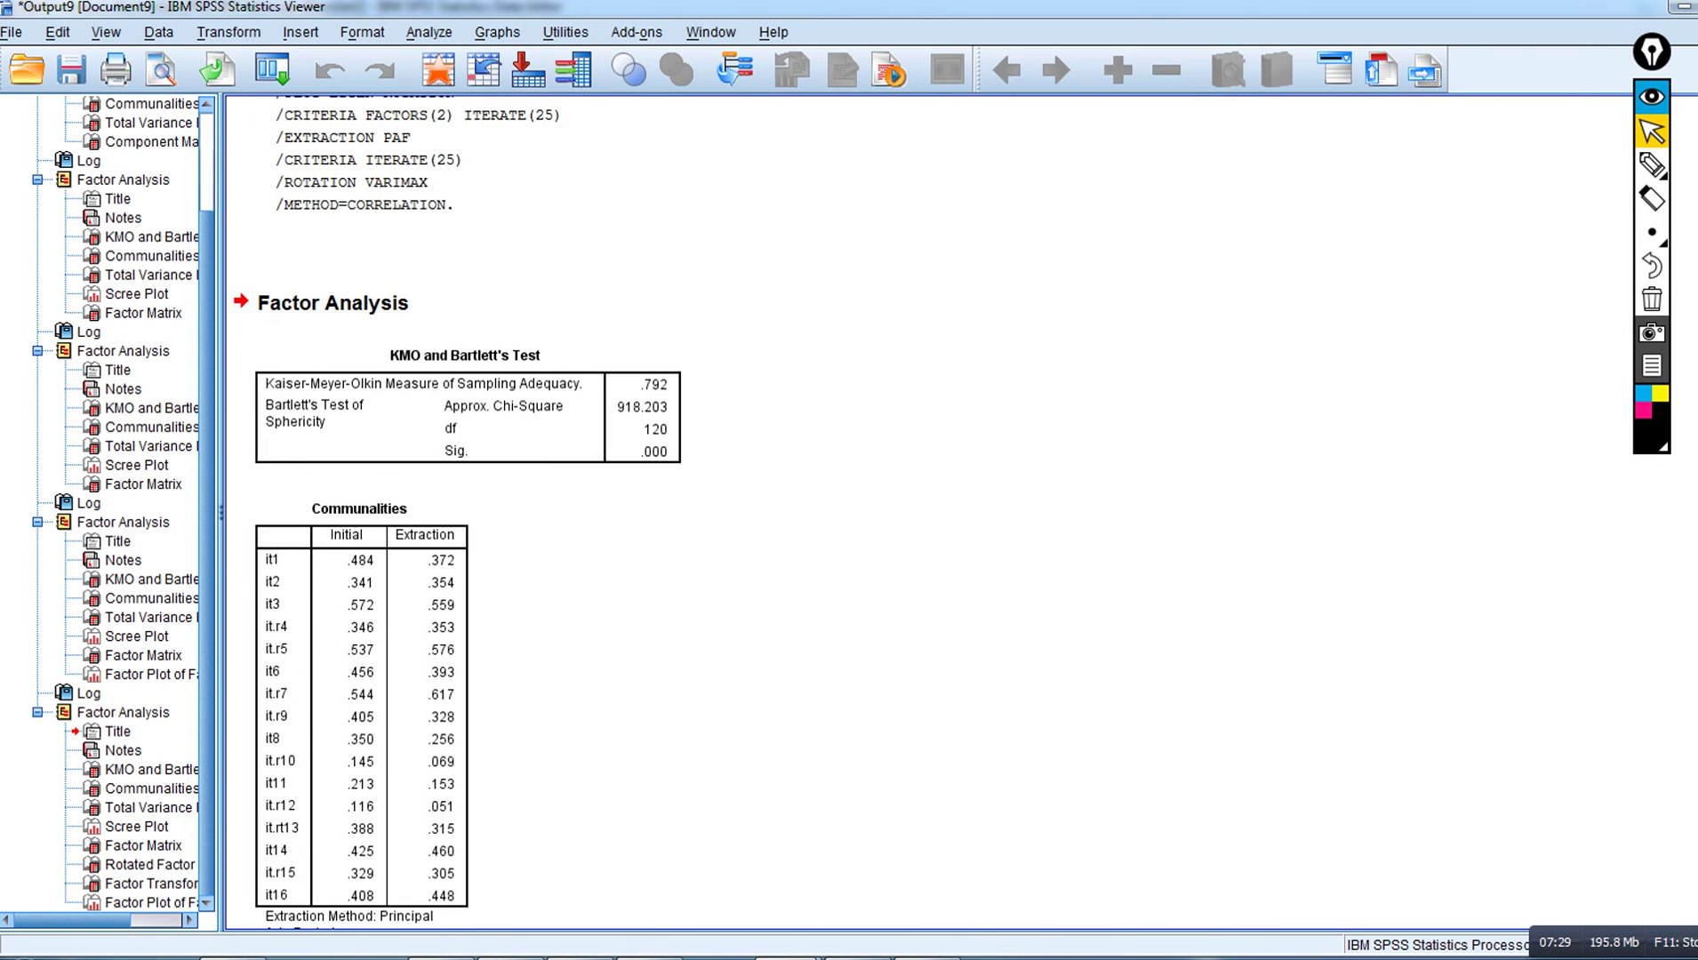
scroll(602, 513, "up", 1)
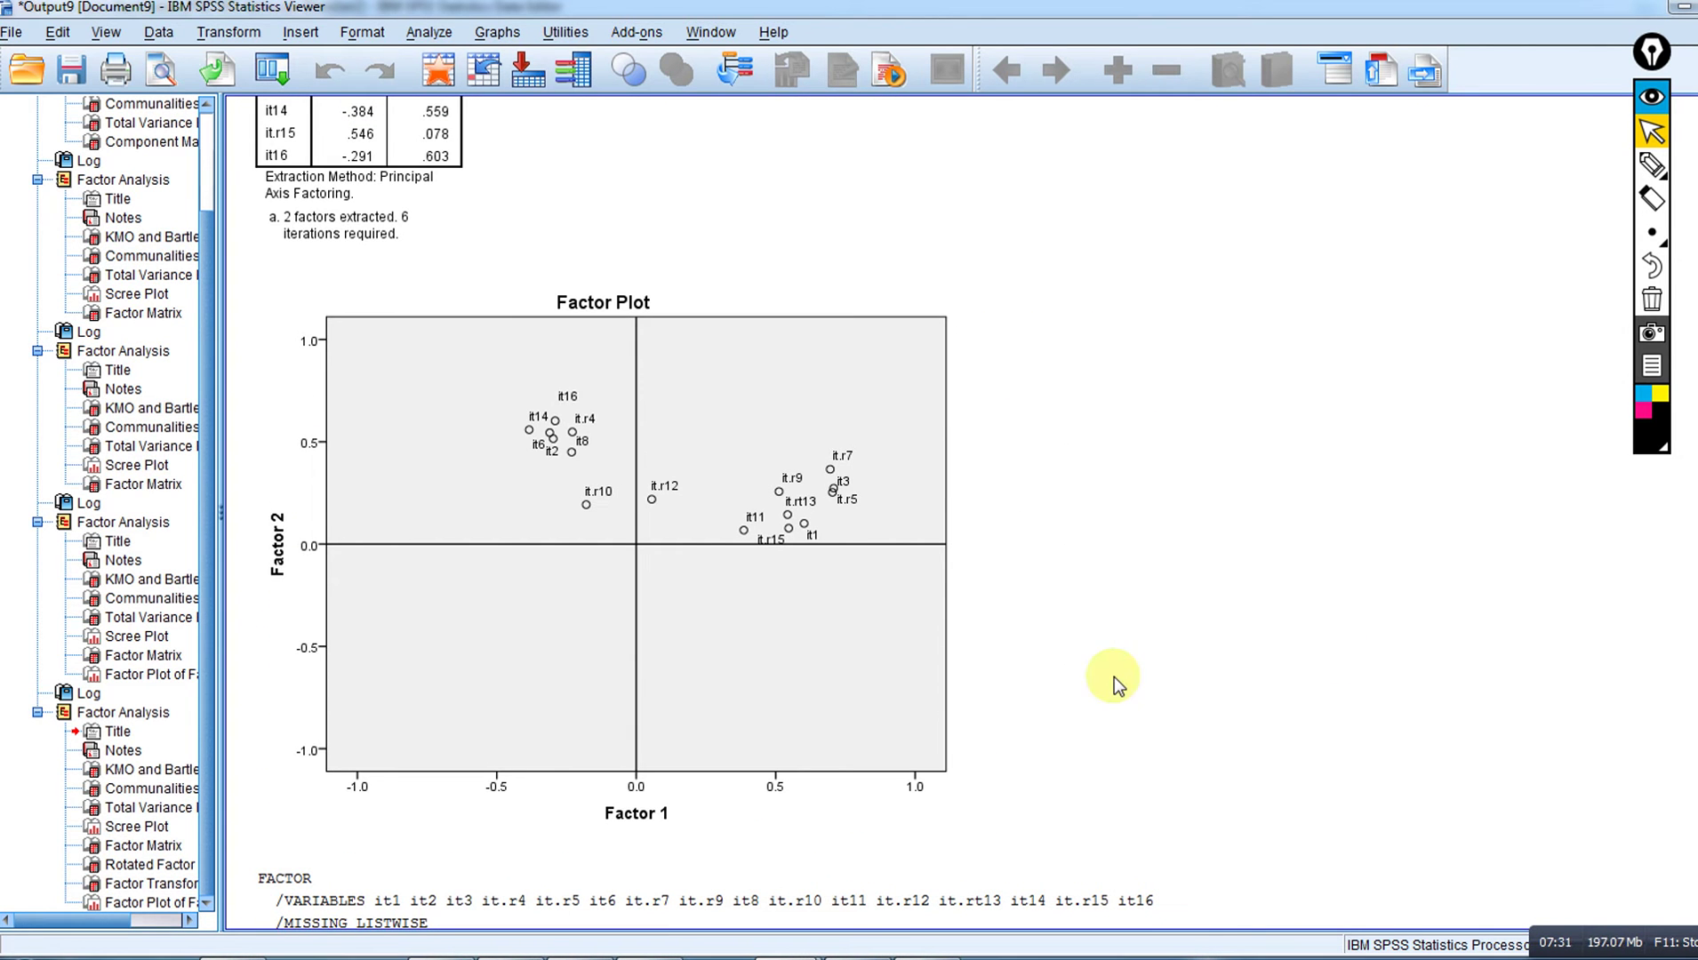
left_click(836, 529)
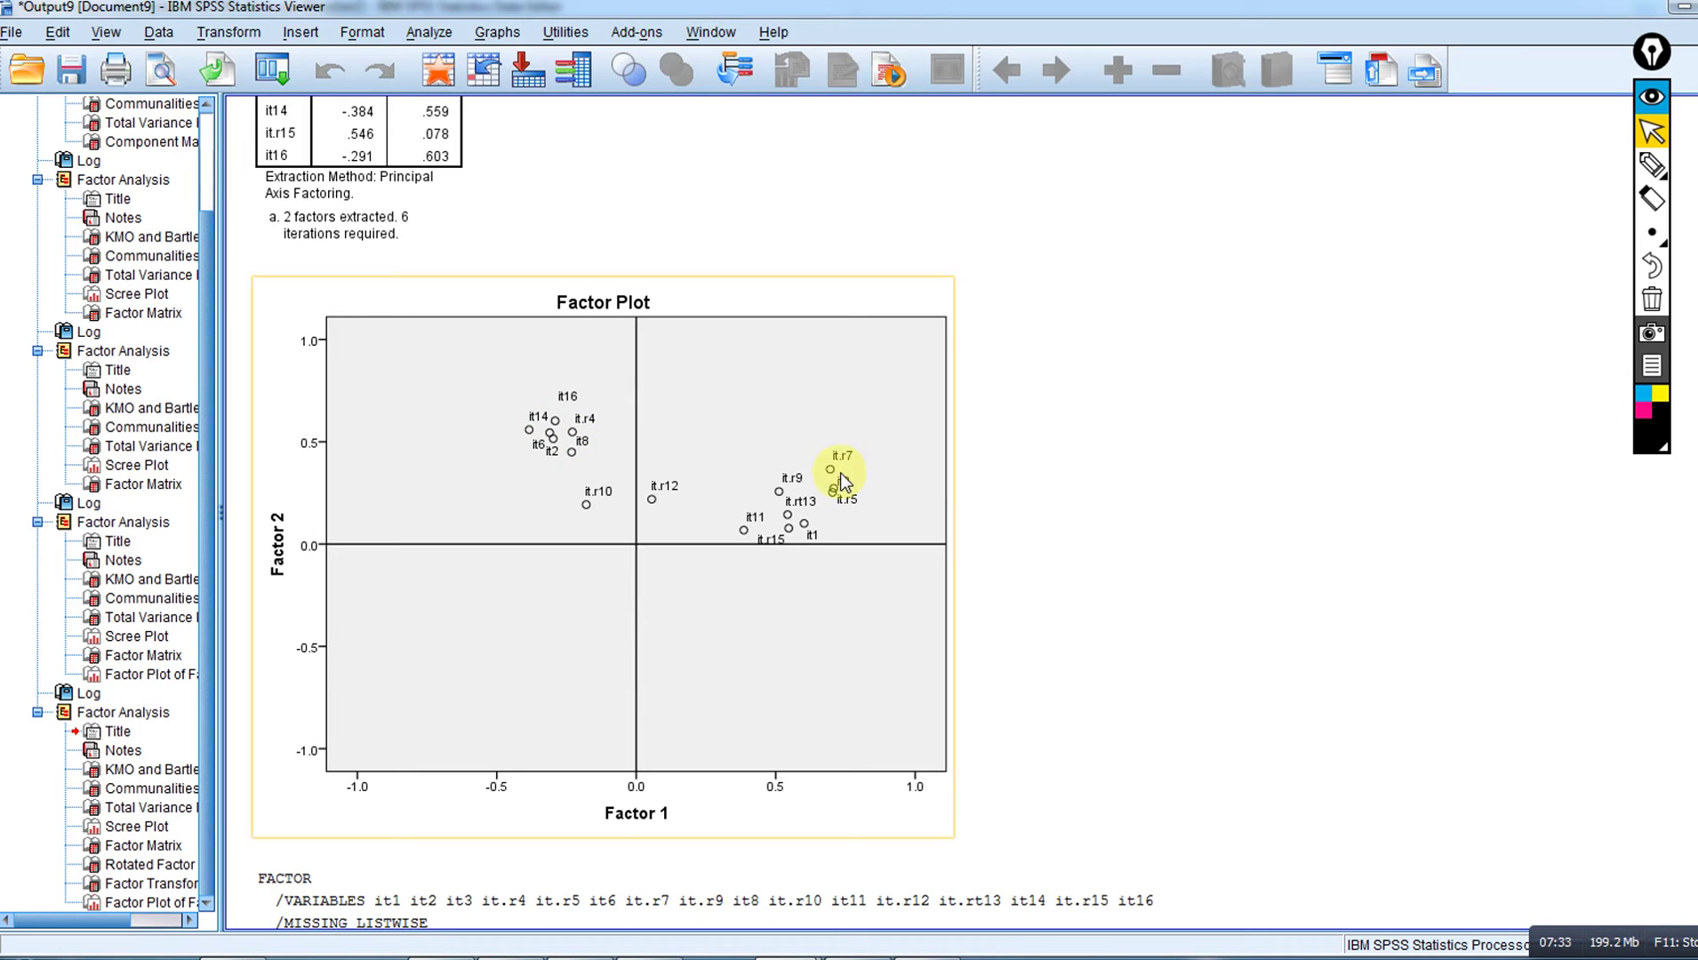
left_click(1265, 513)
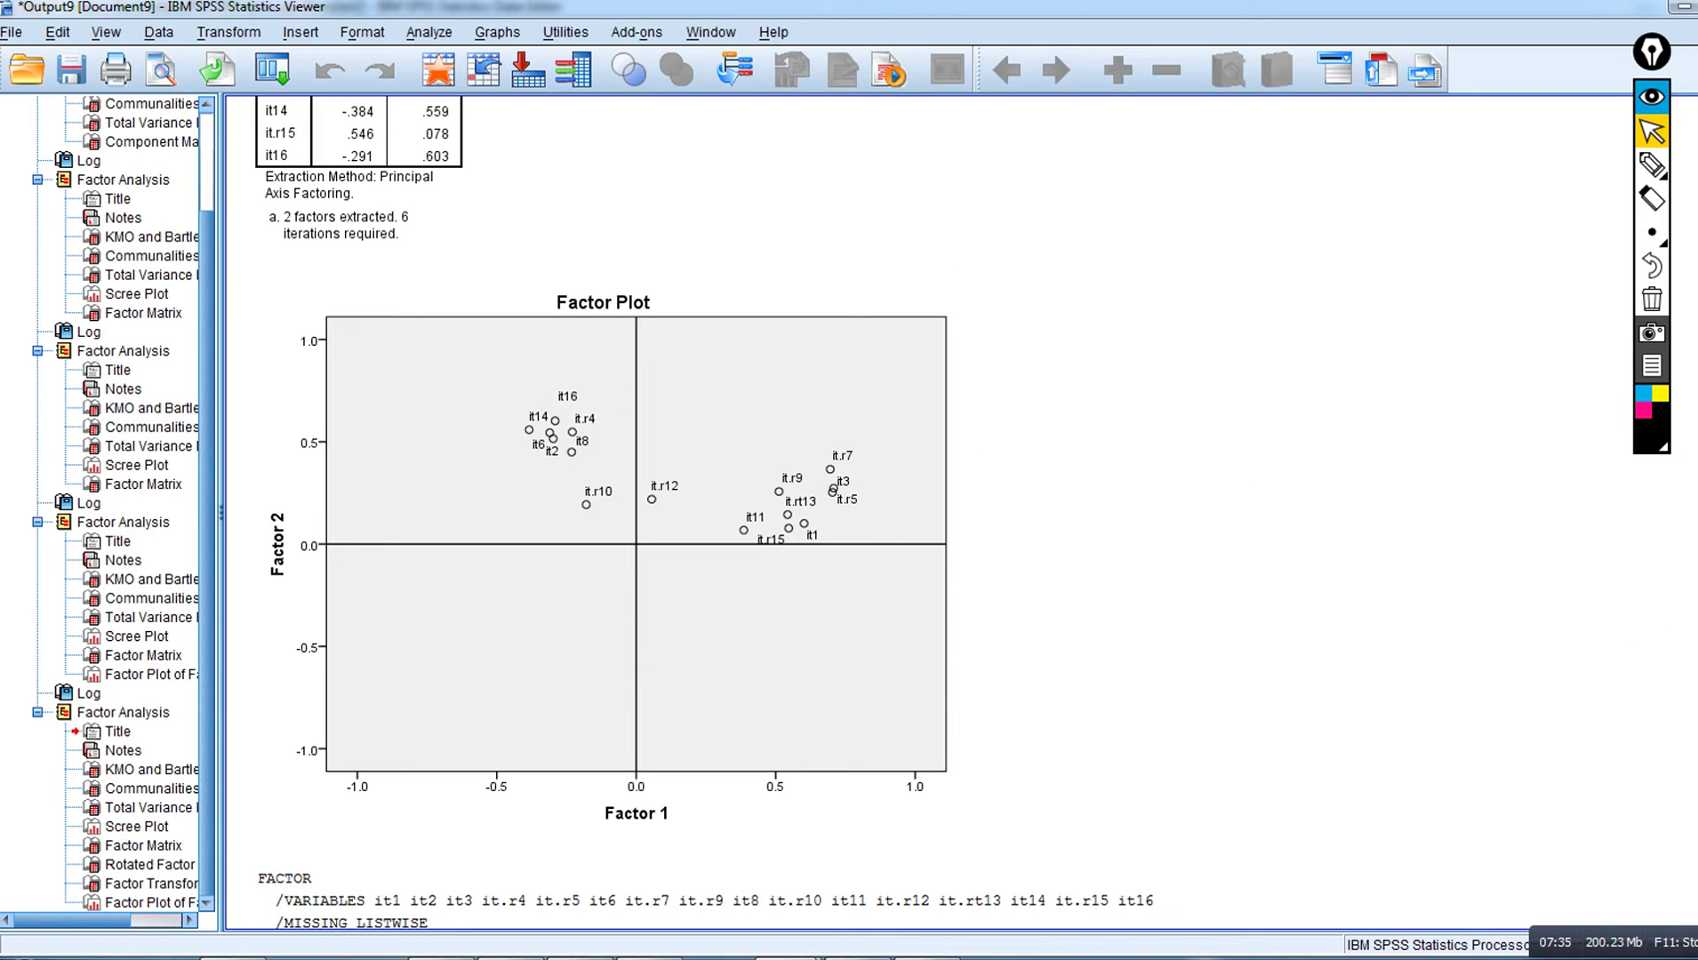
scroll(724, 513, "down", 15)
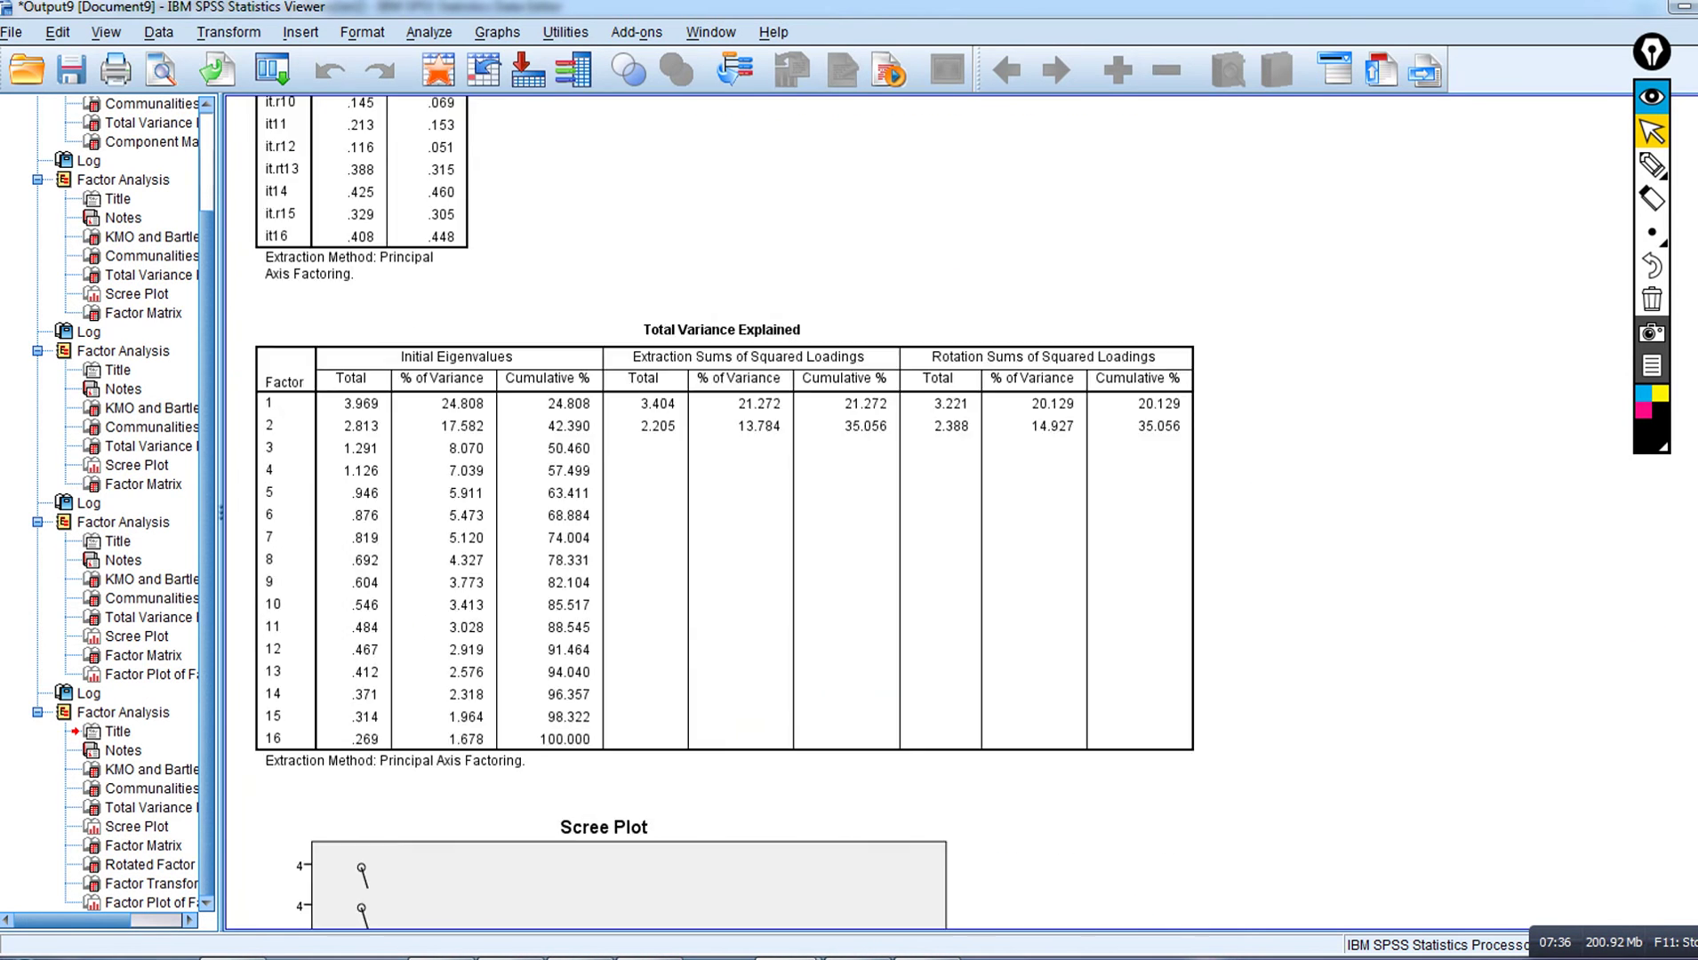
scroll(724, 513, "down", 12)
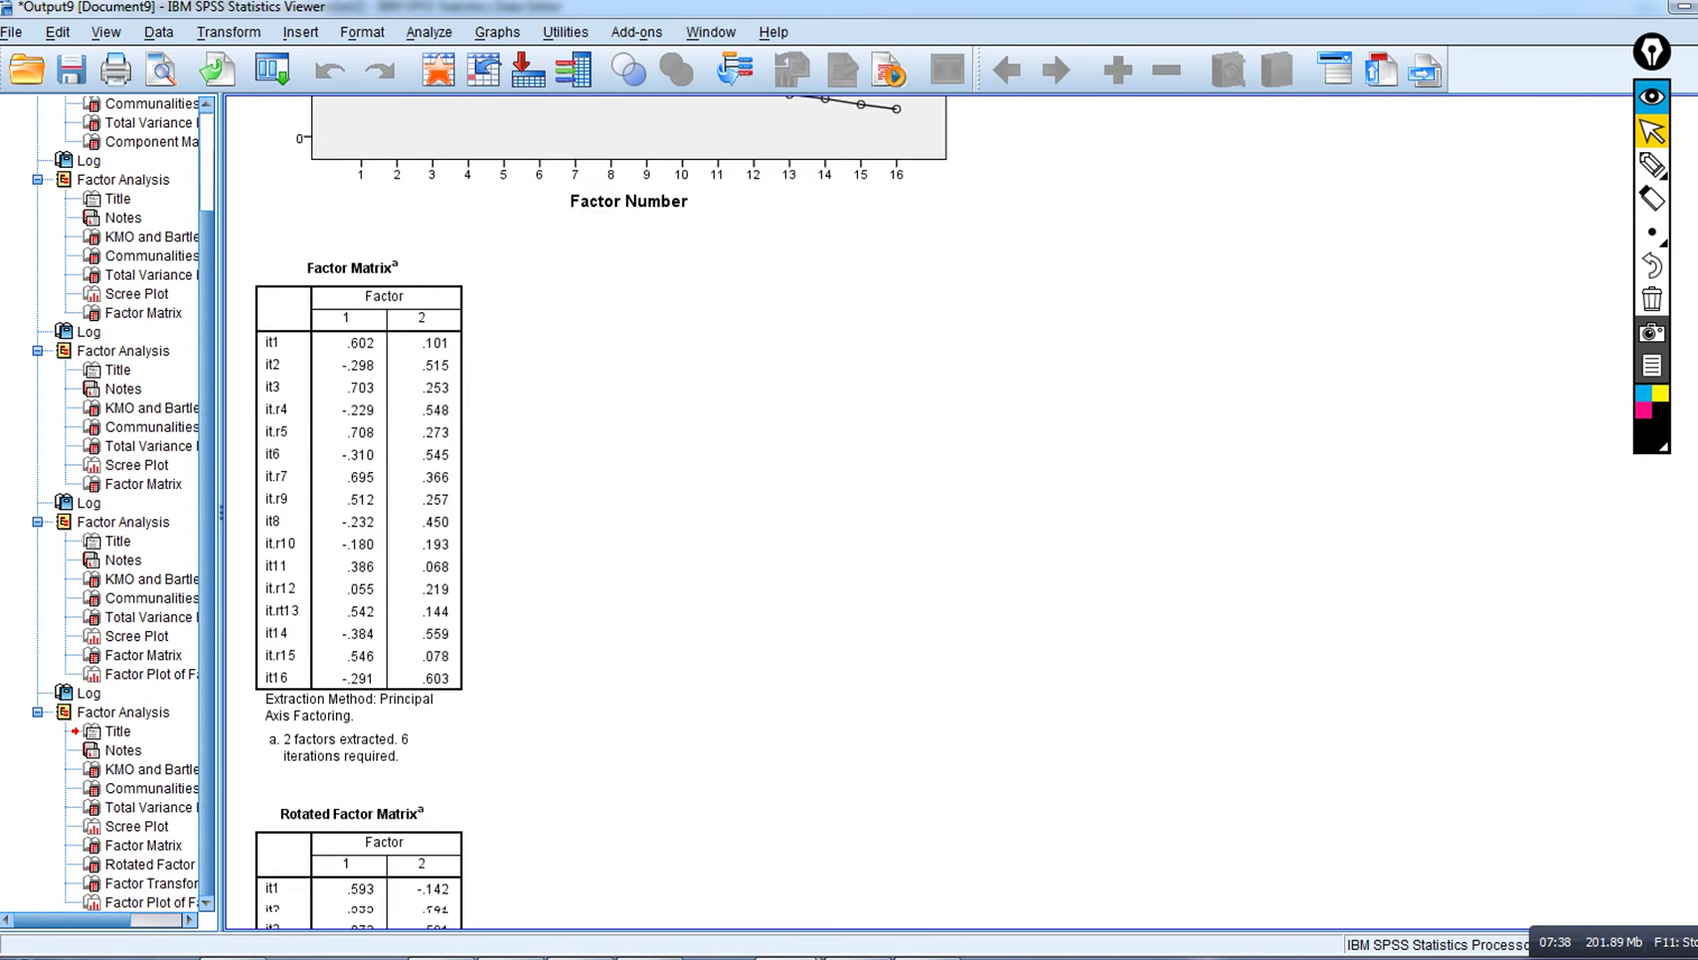
scroll(359, 509, "down", 1)
scroll(360, 510, "up", 3)
scroll(359, 510, "up", 7)
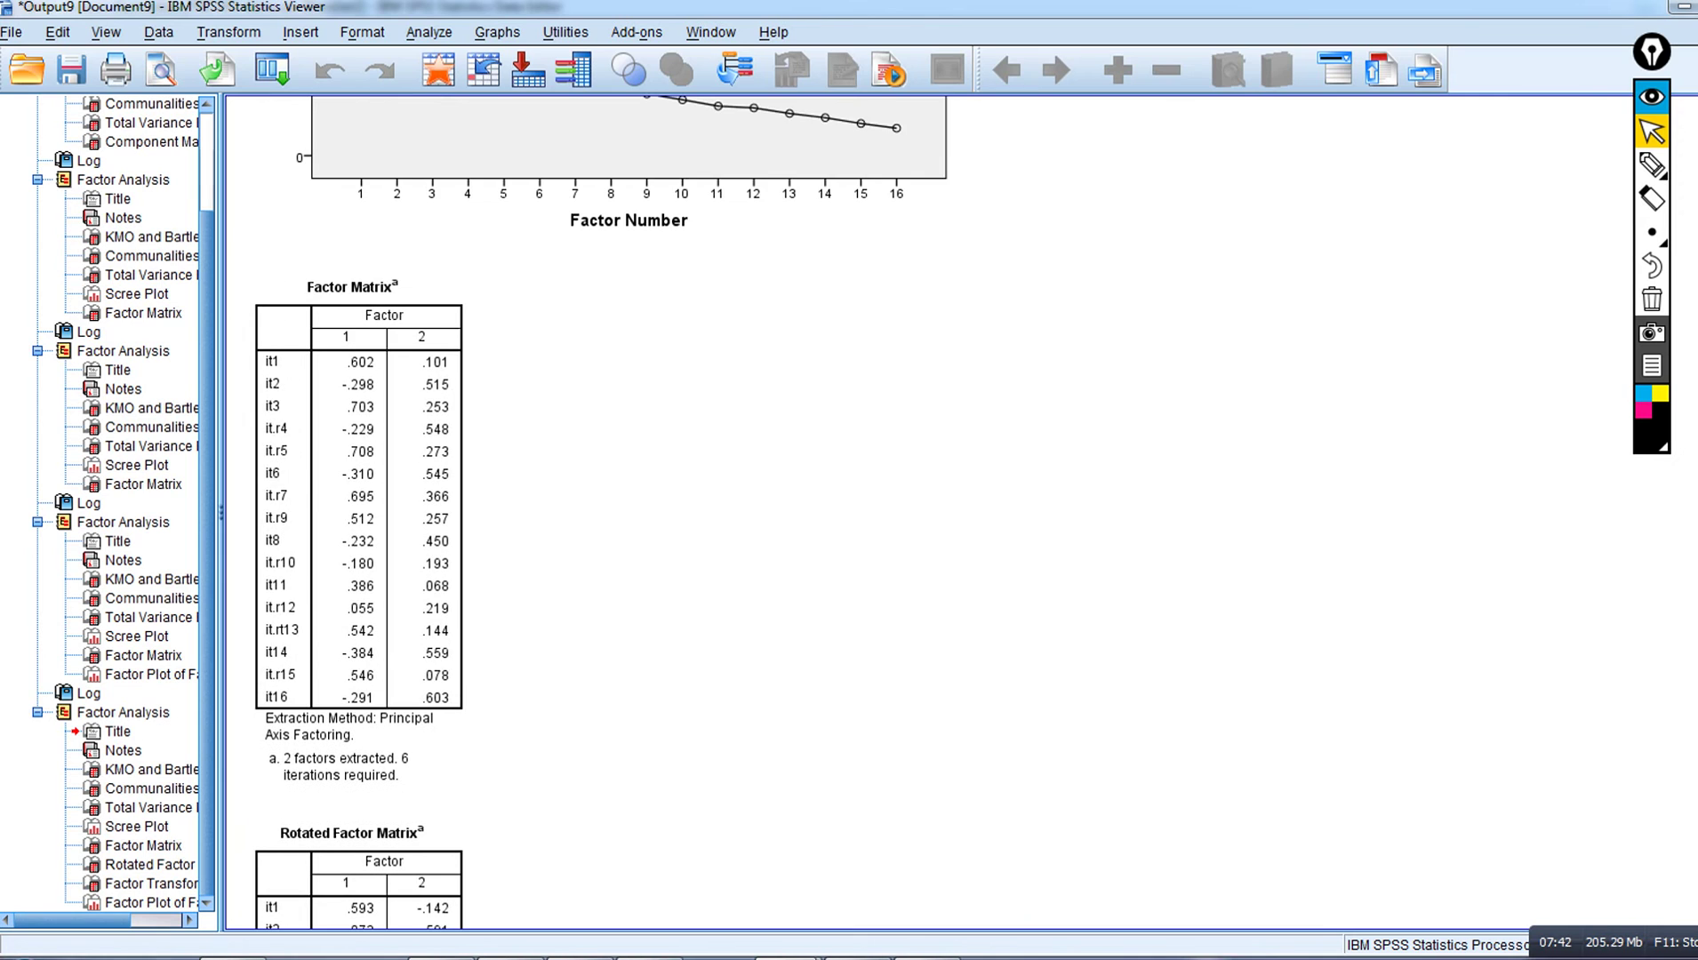
scroll(881, 681, "down", 1)
left_click(366, 272)
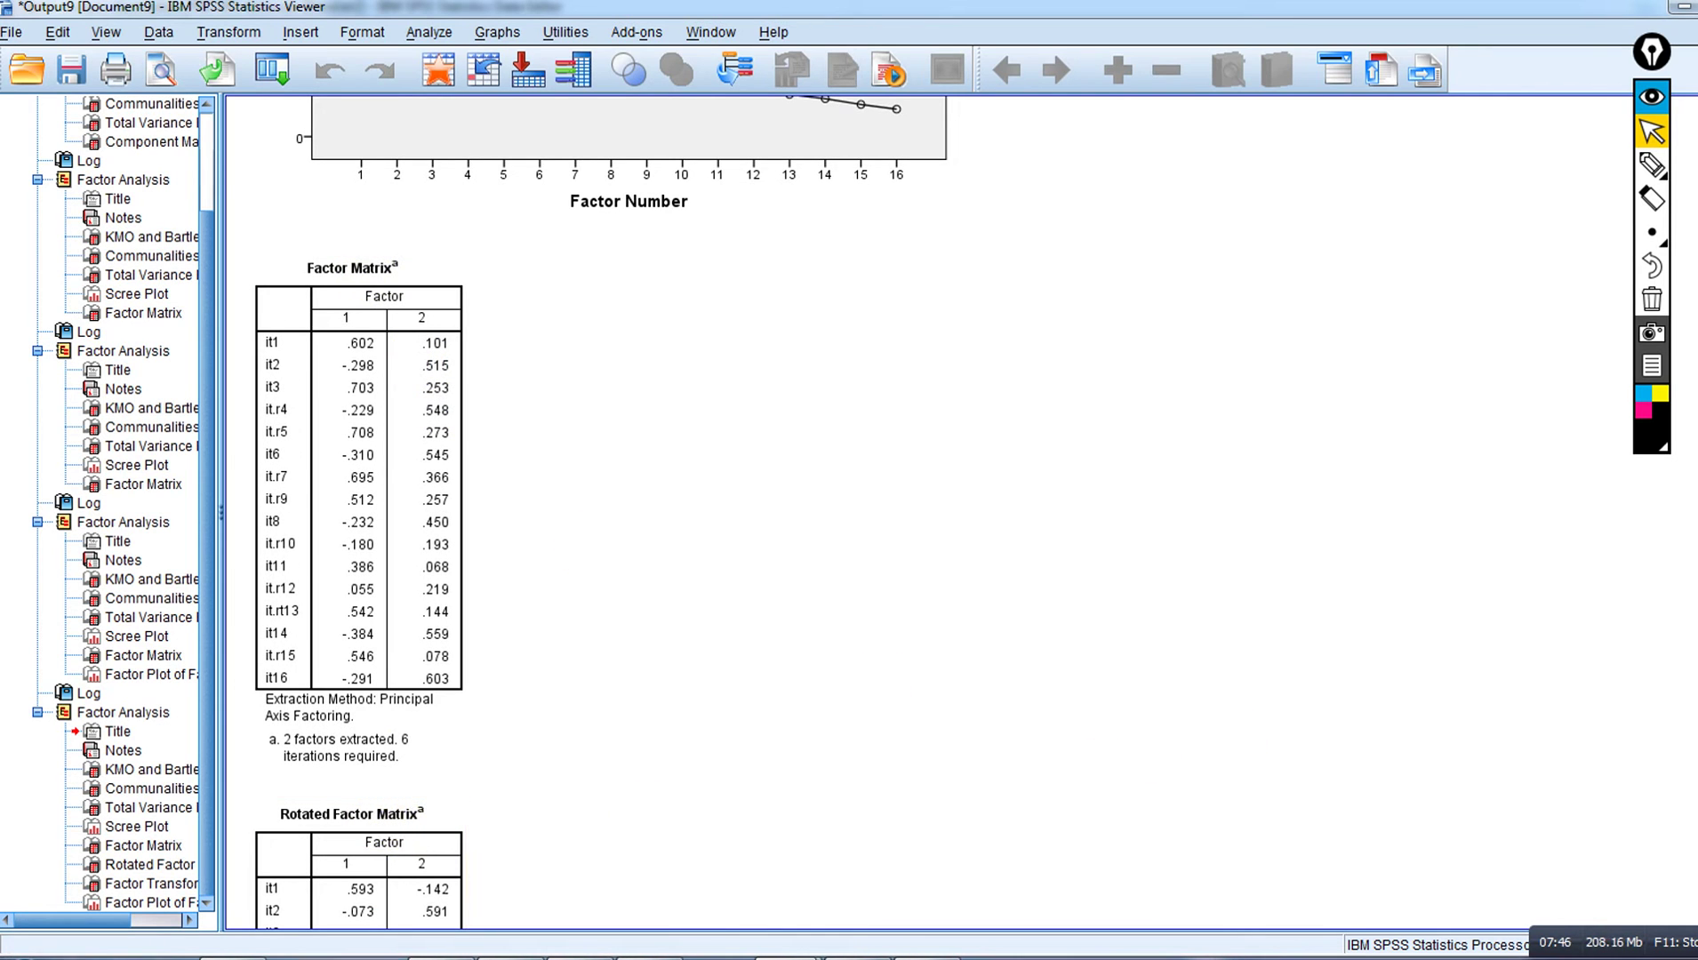
scroll(359, 514, "down", 5)
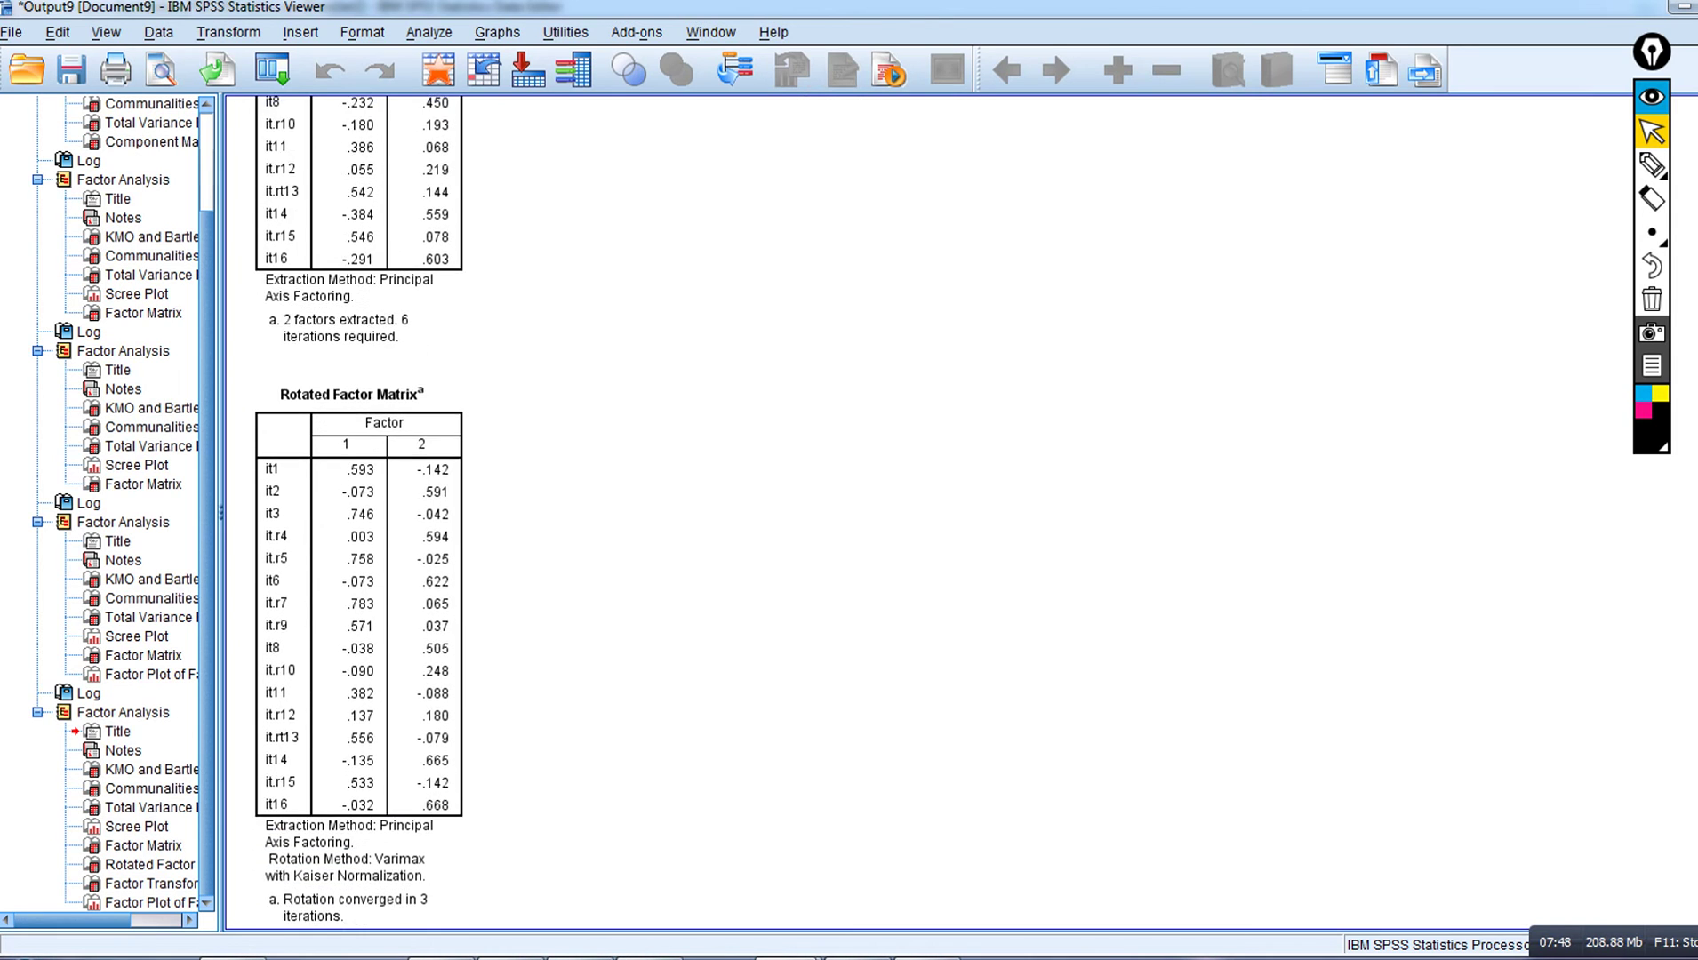
scroll(359, 514, "up", 3)
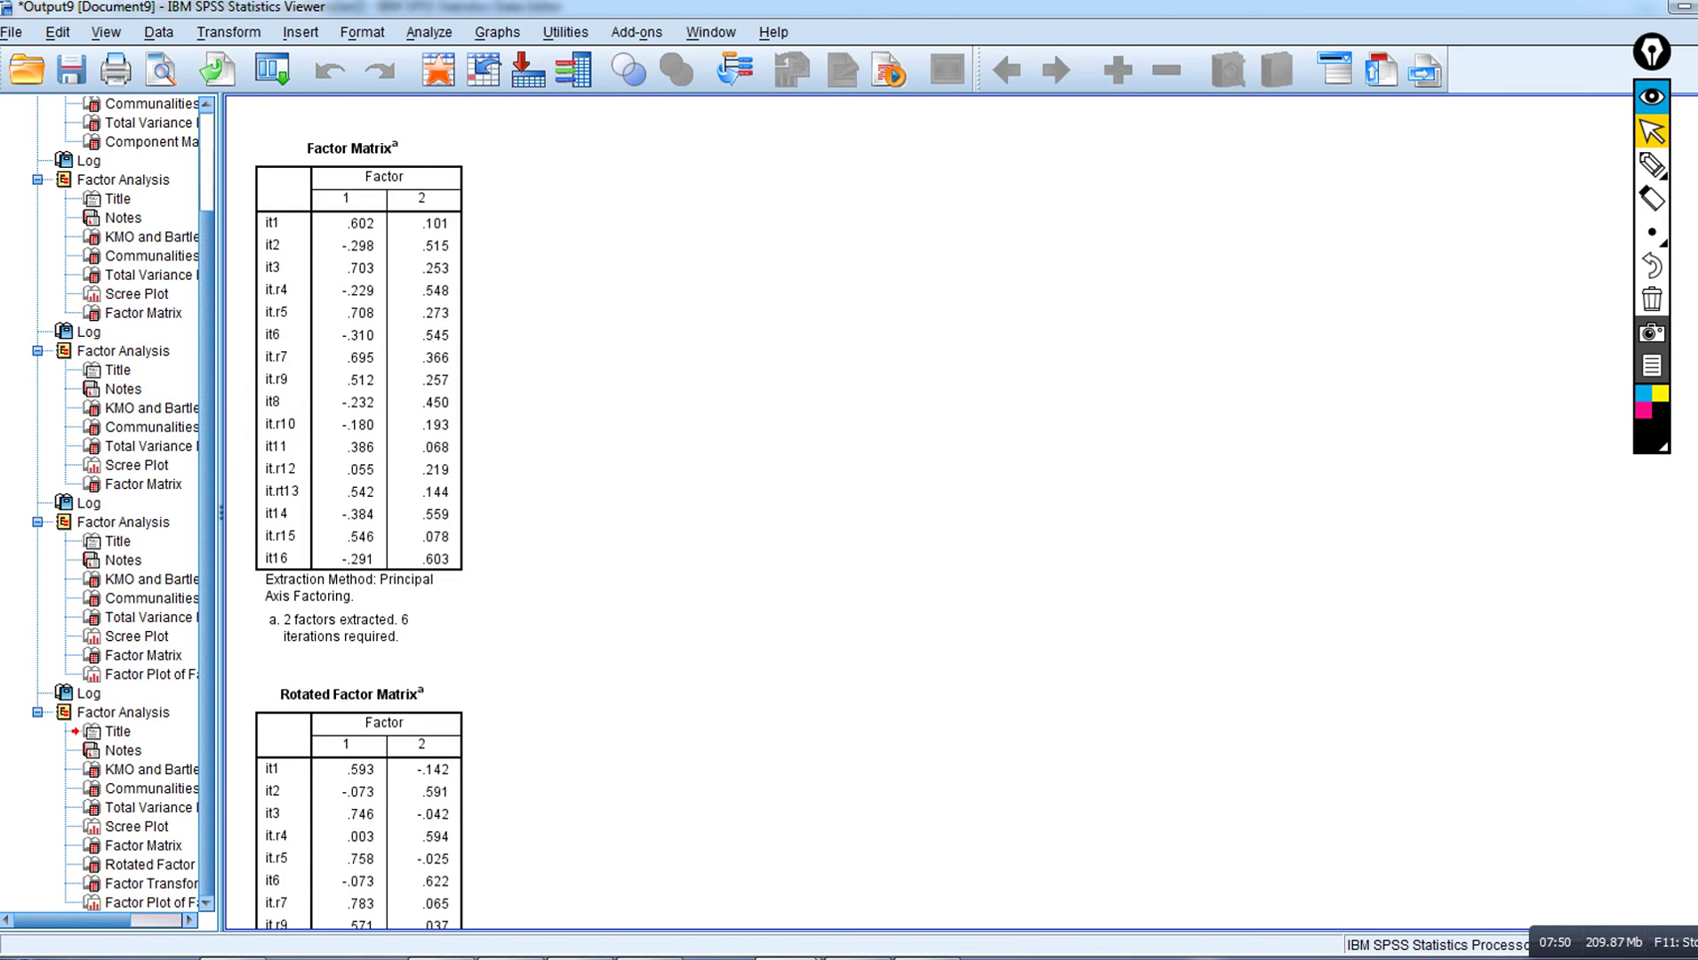
left_click(1653, 171)
left_click_drag(253, 233, 455, 233)
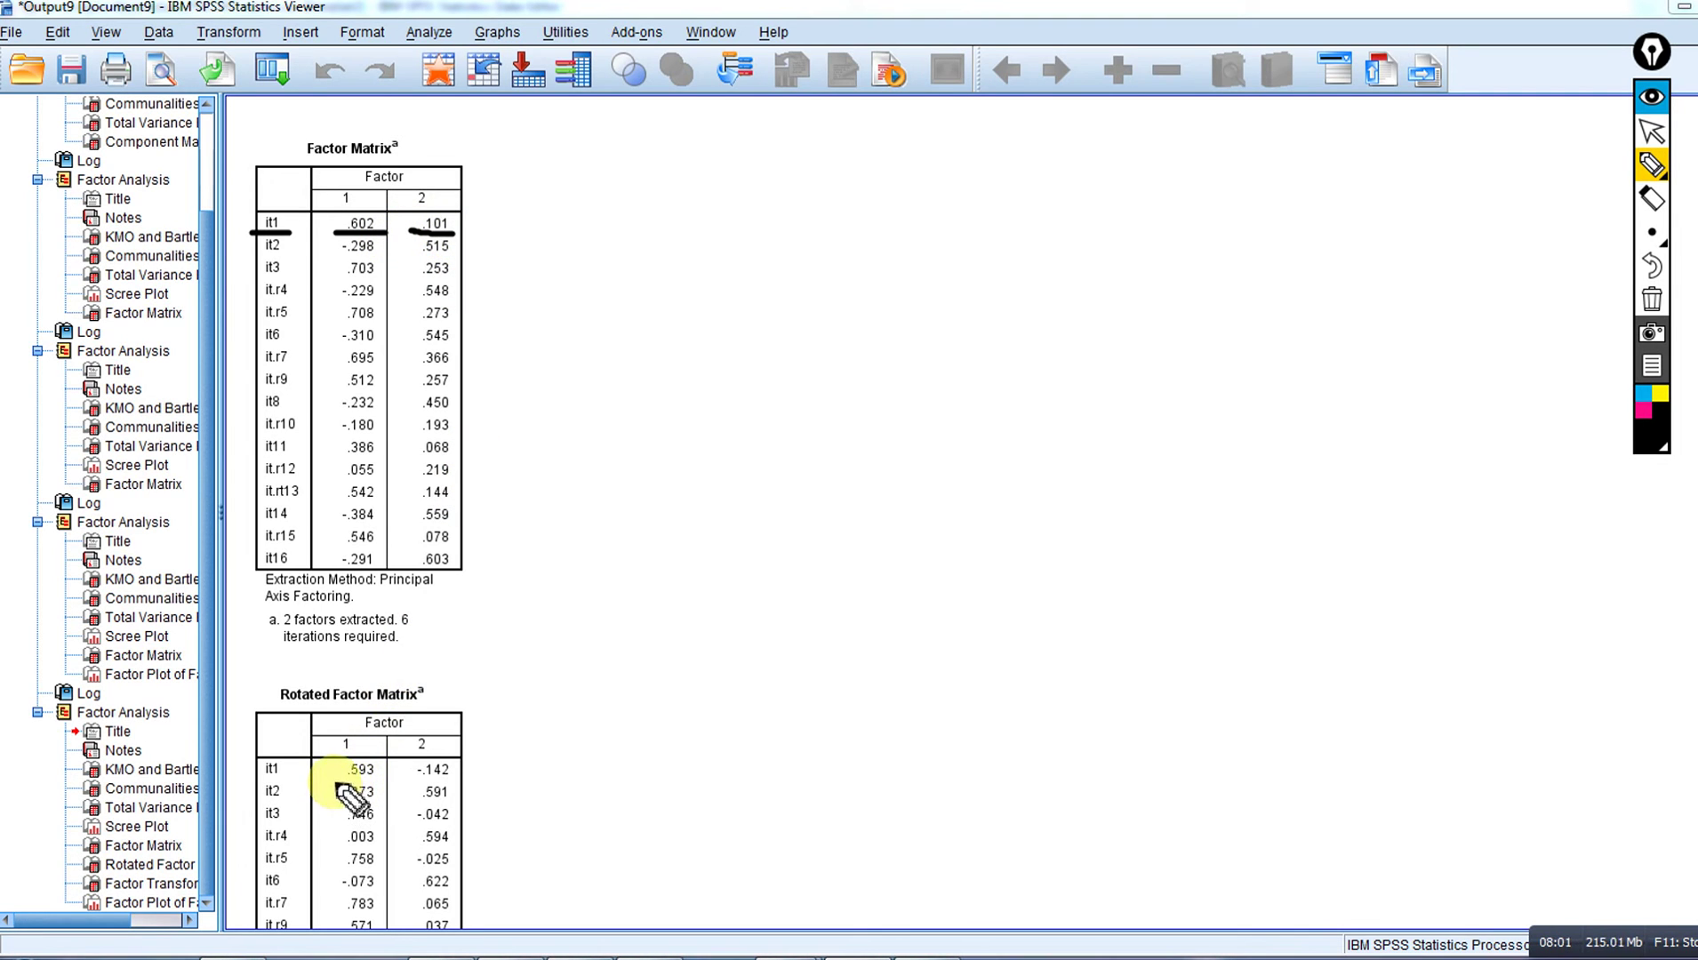
left_click_drag(336, 778, 451, 777)
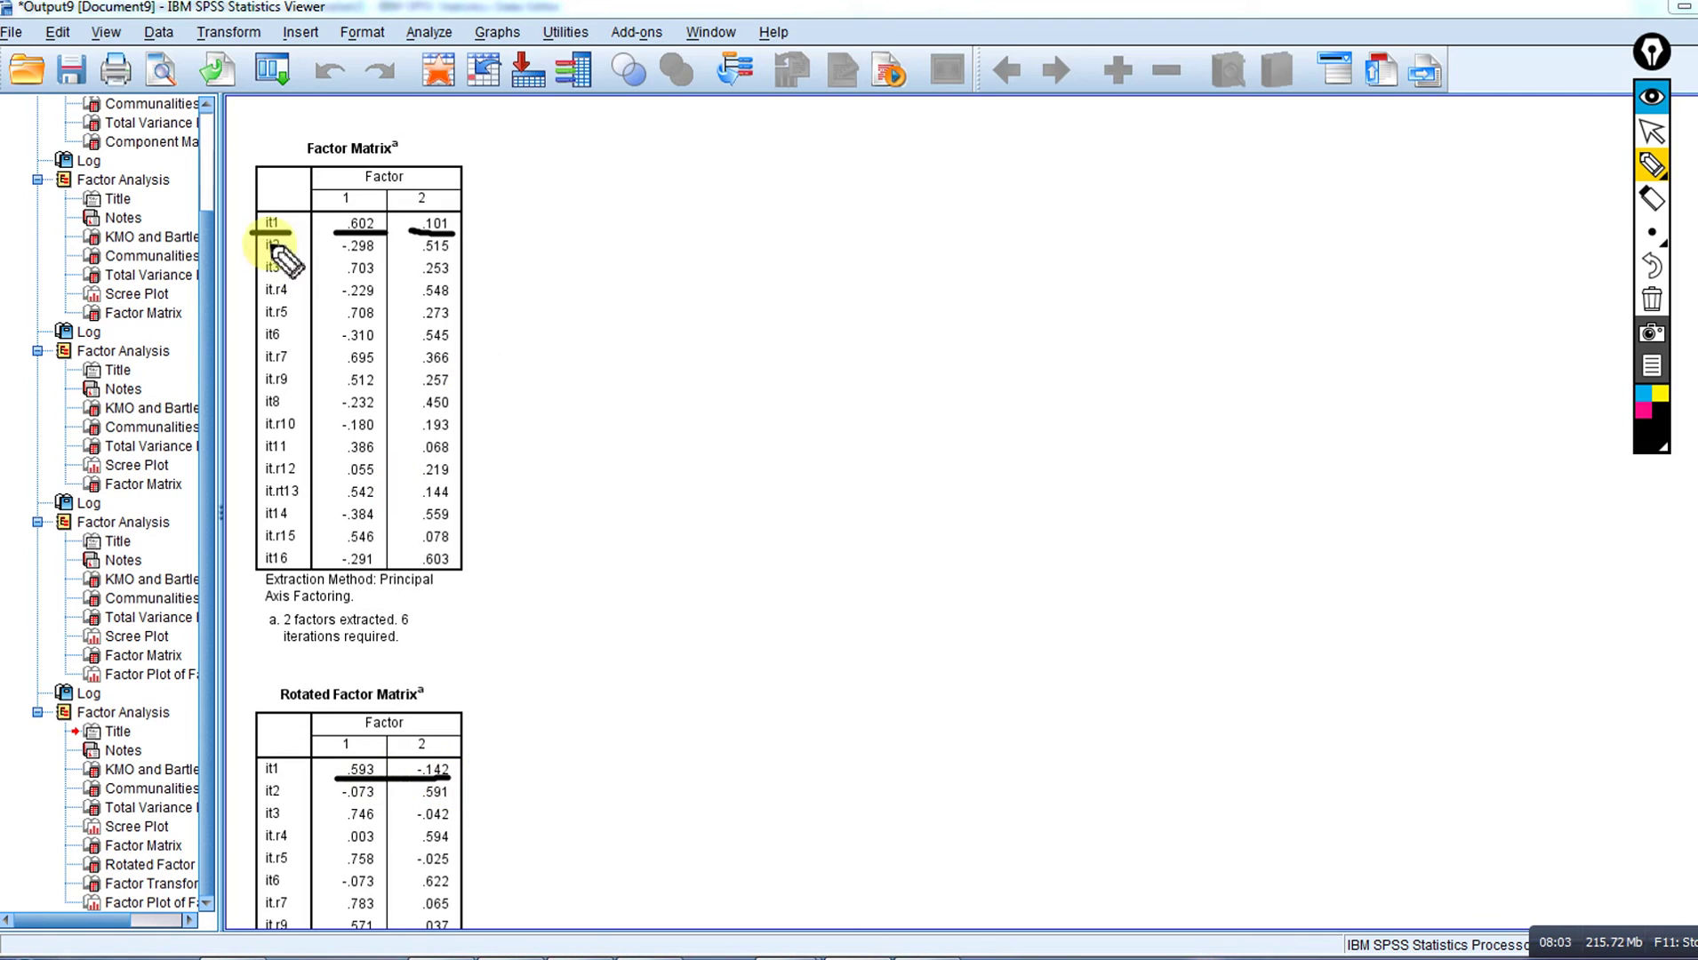
left_click_drag(256, 255, 289, 259)
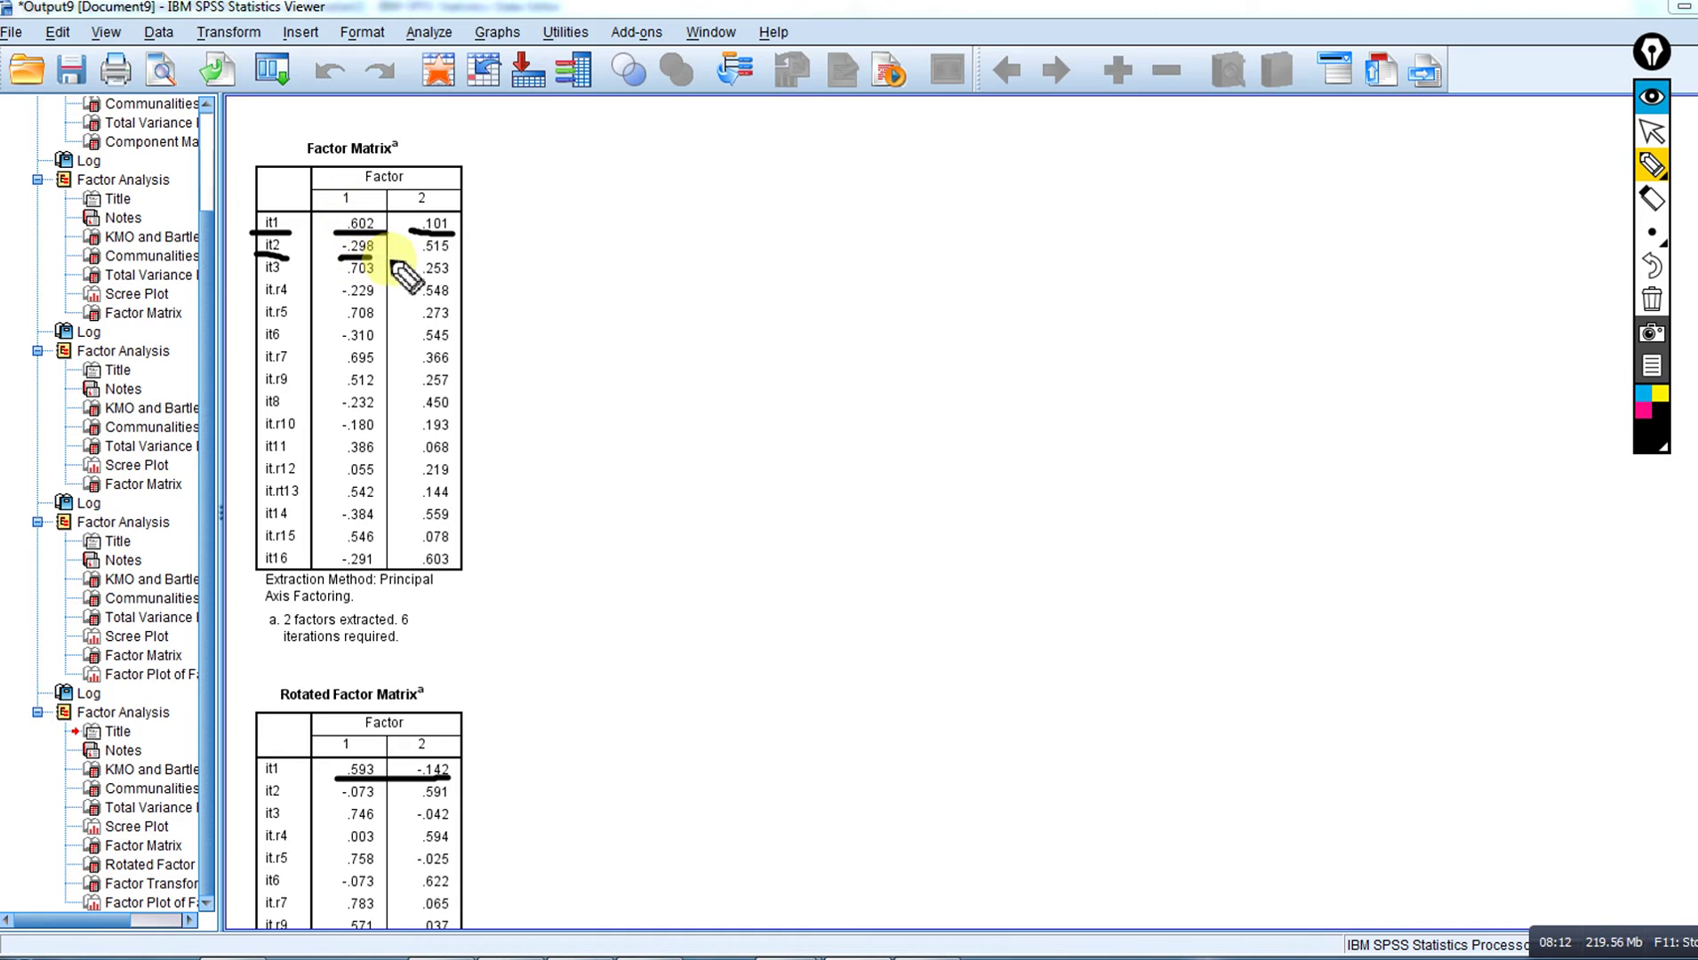
left_click_drag(419, 257, 466, 257)
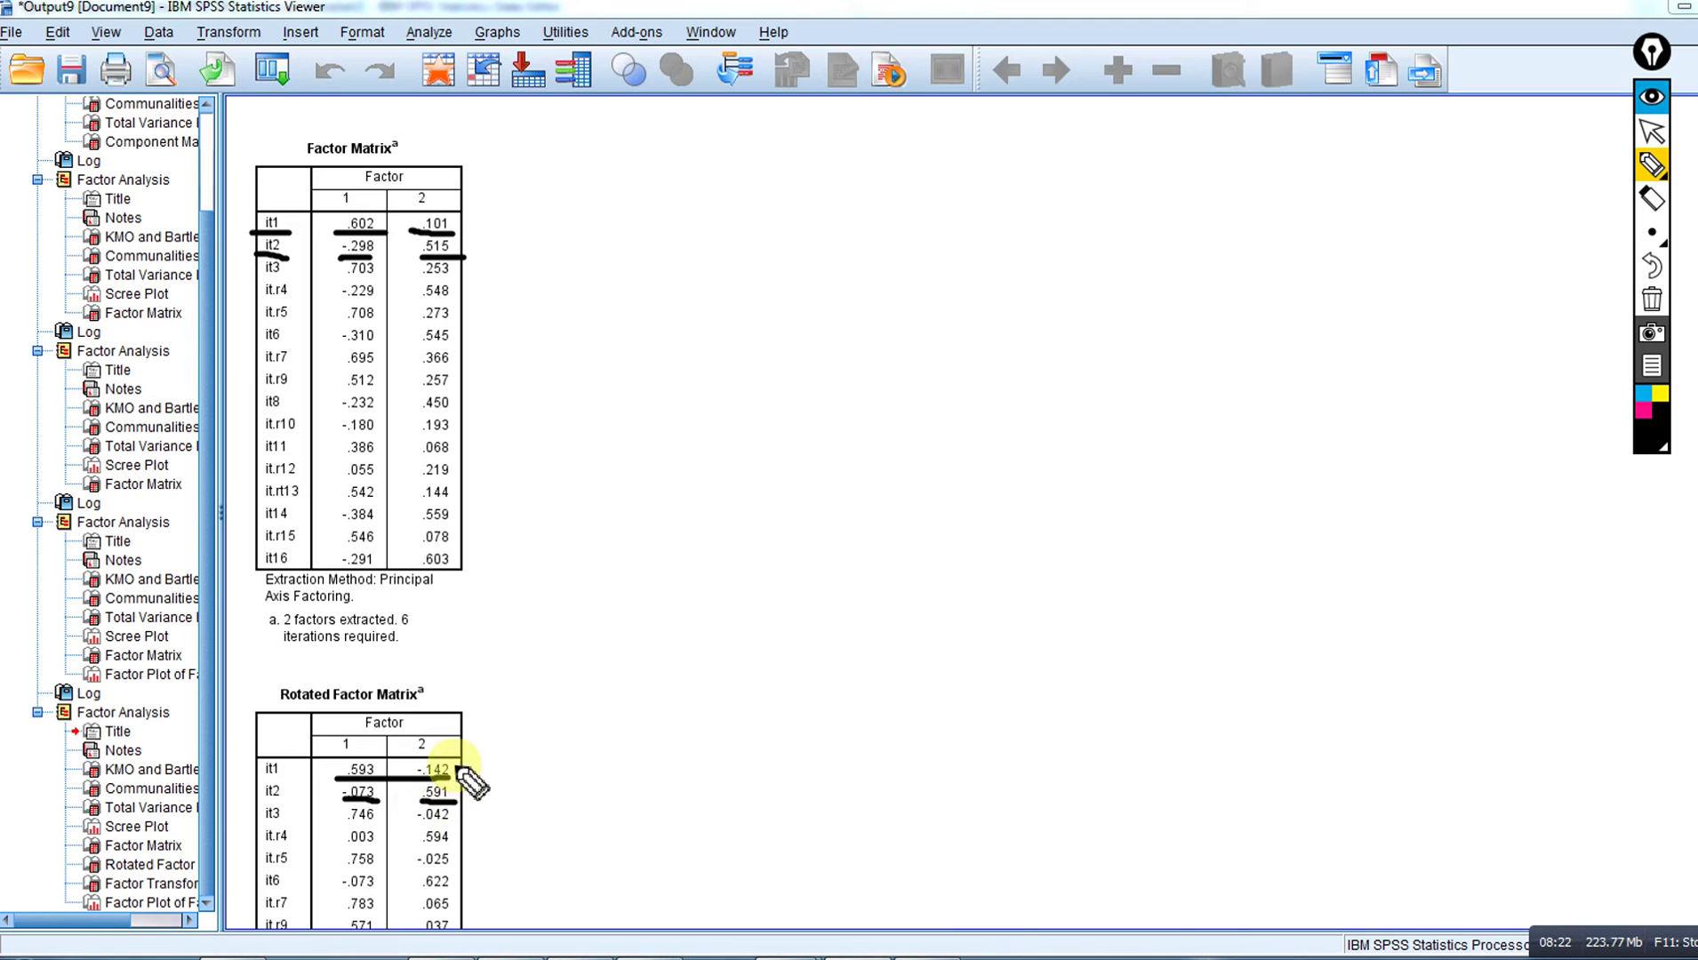
left_click_drag(419, 802, 460, 803)
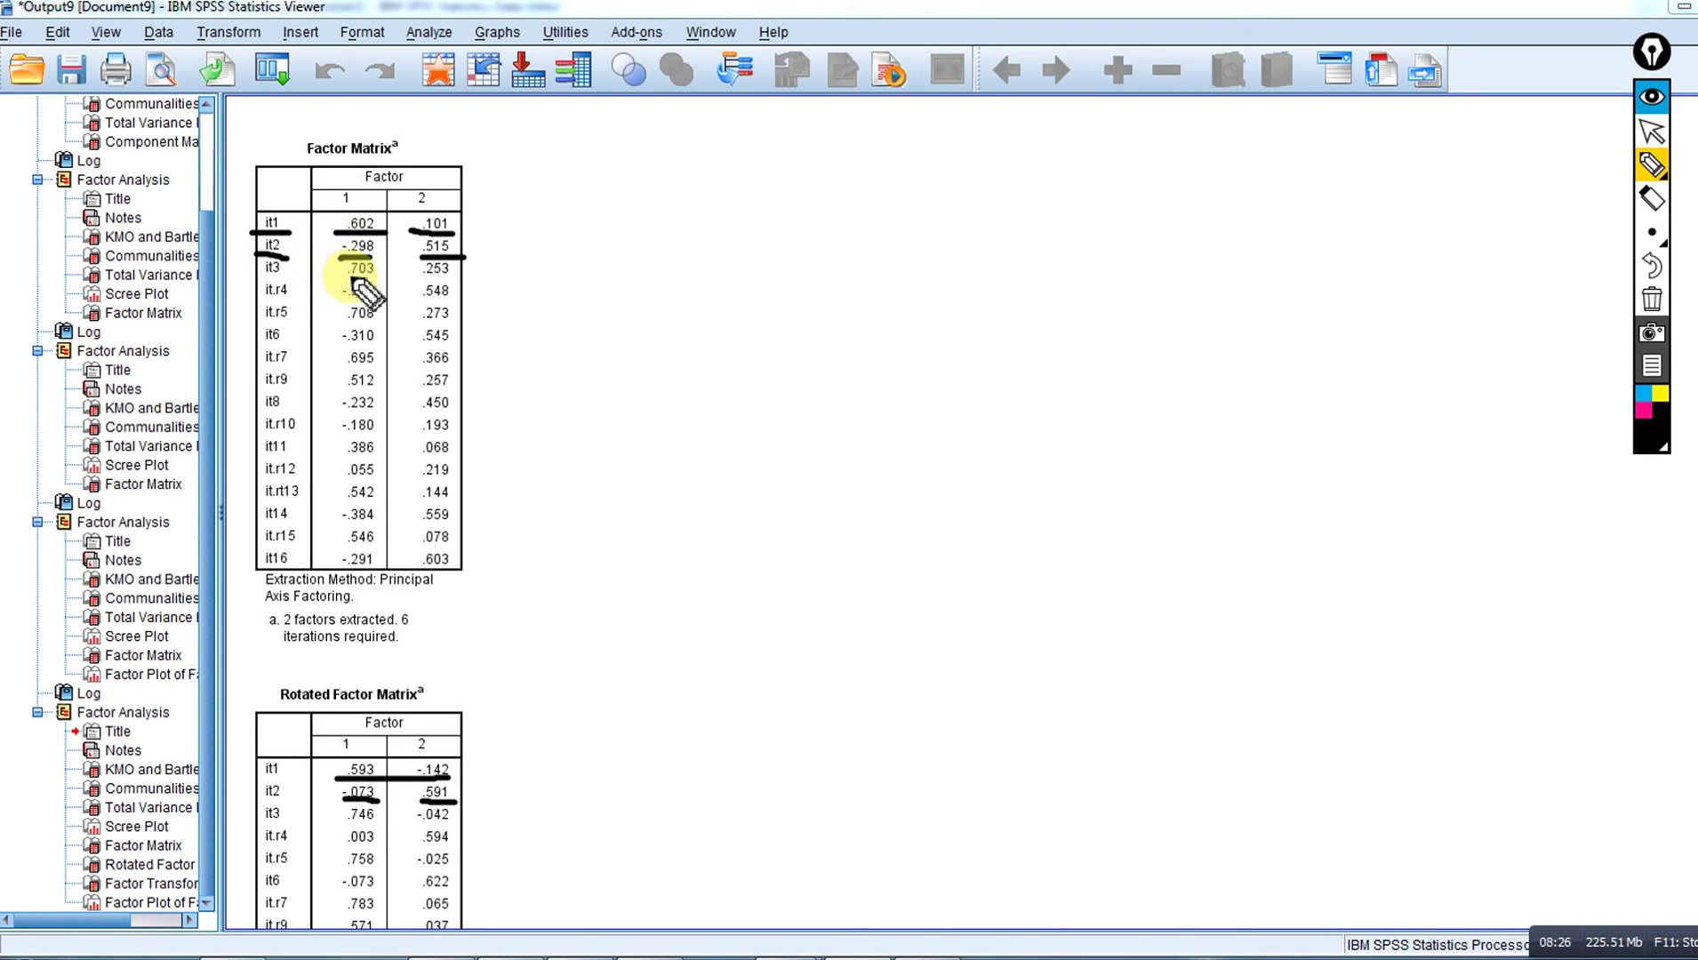
left_click_drag(374, 277, 427, 278)
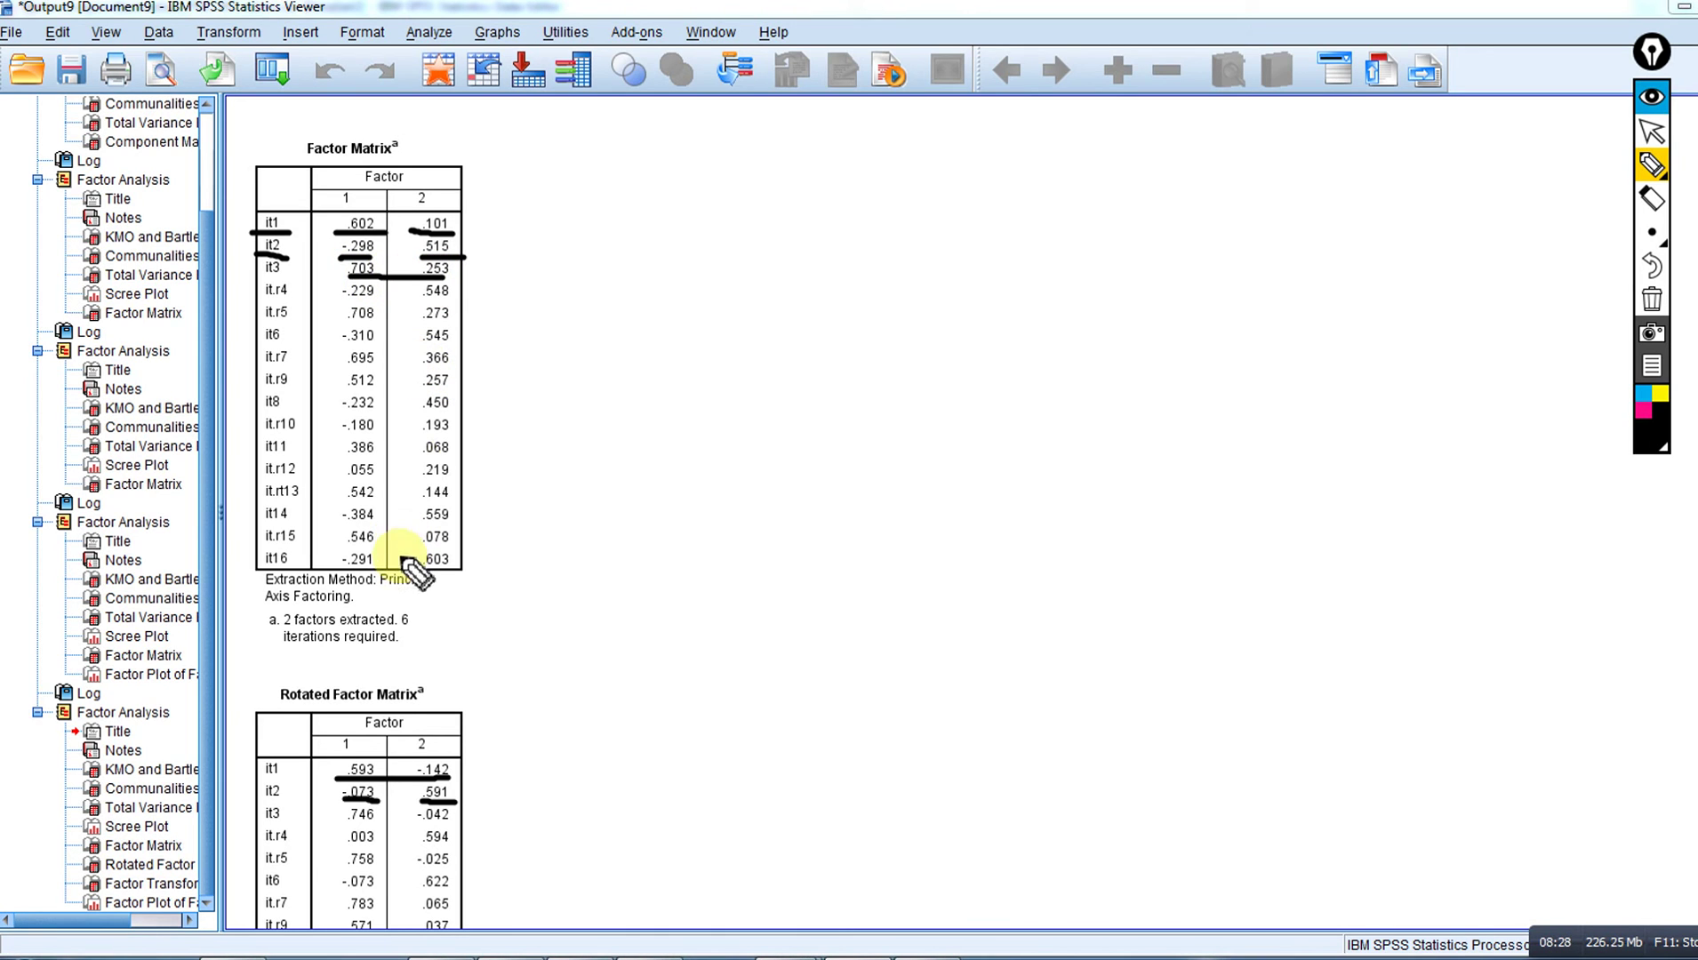
left_click_drag(347, 822, 430, 825)
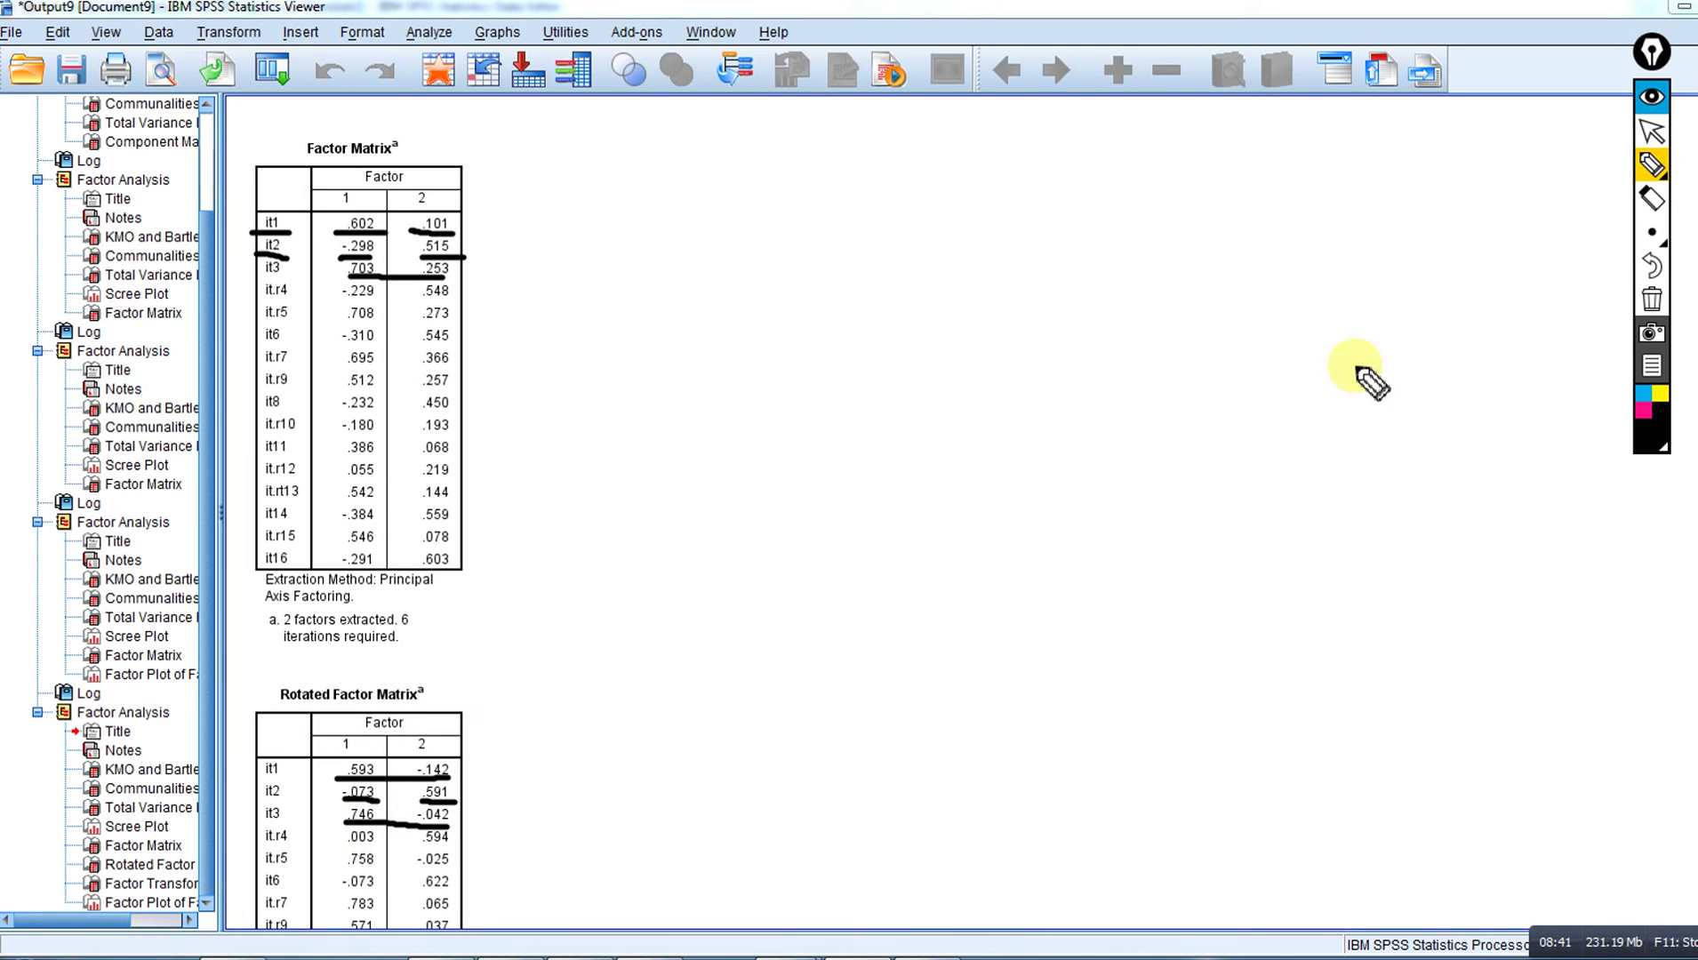
left_click(1654, 303)
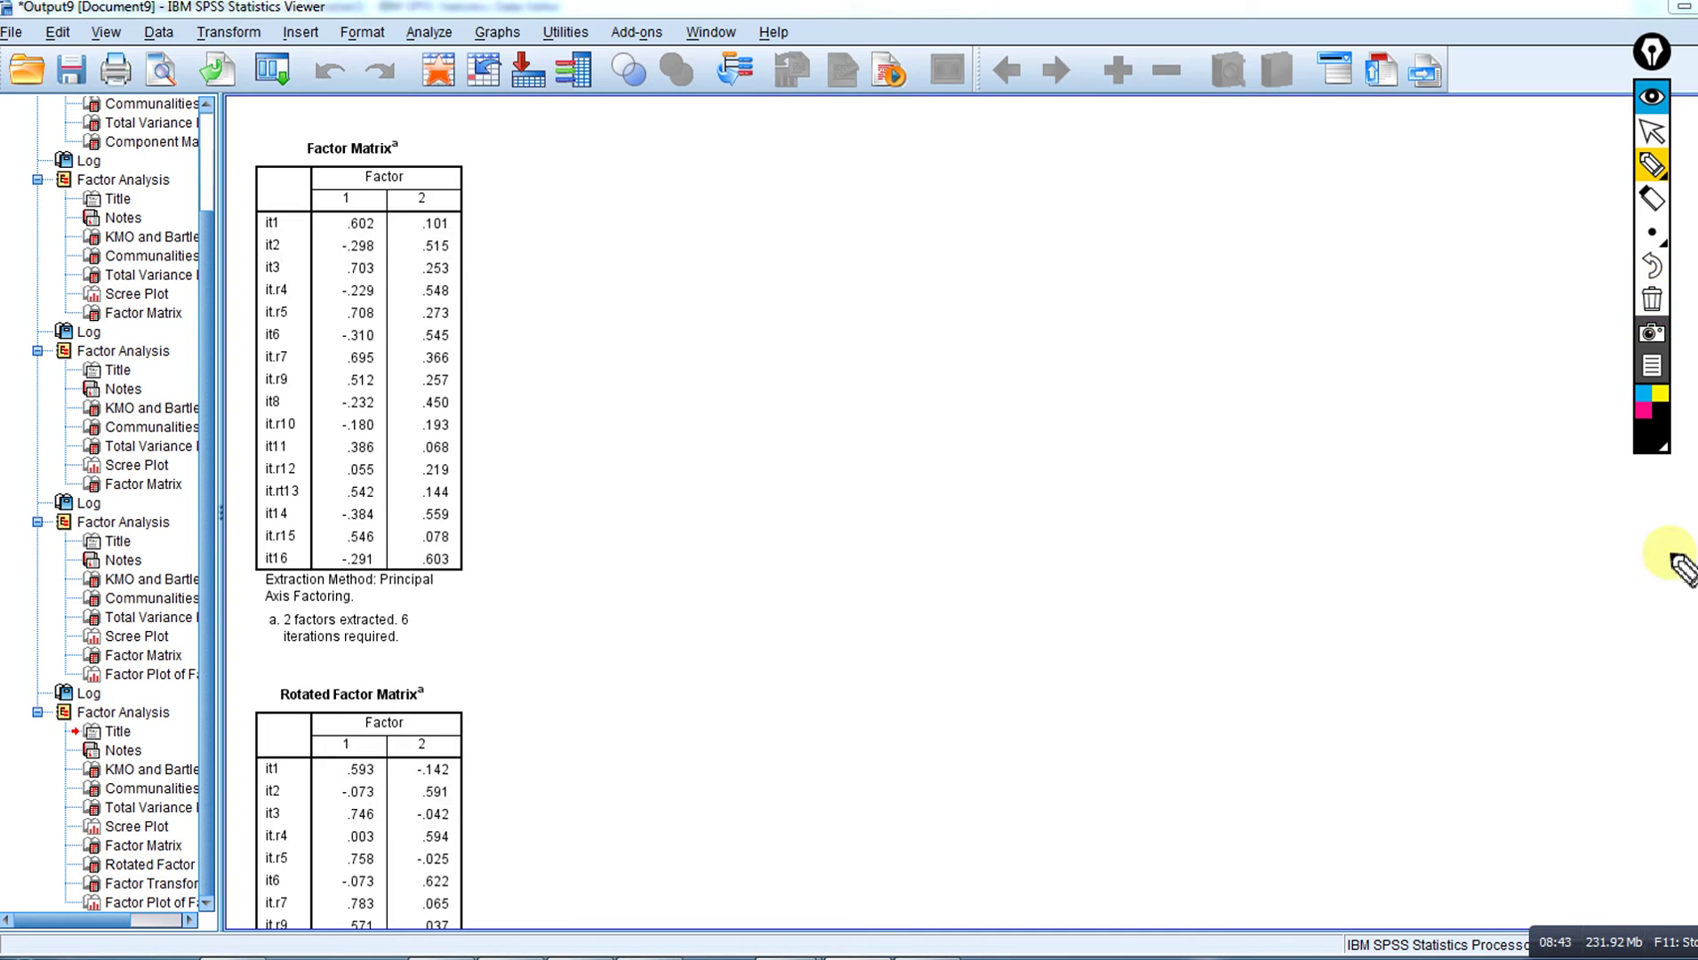
- Leave annotation mode and scroll down the Viewer toward the Rotated Factor Matrix
left_click(1654, 132)
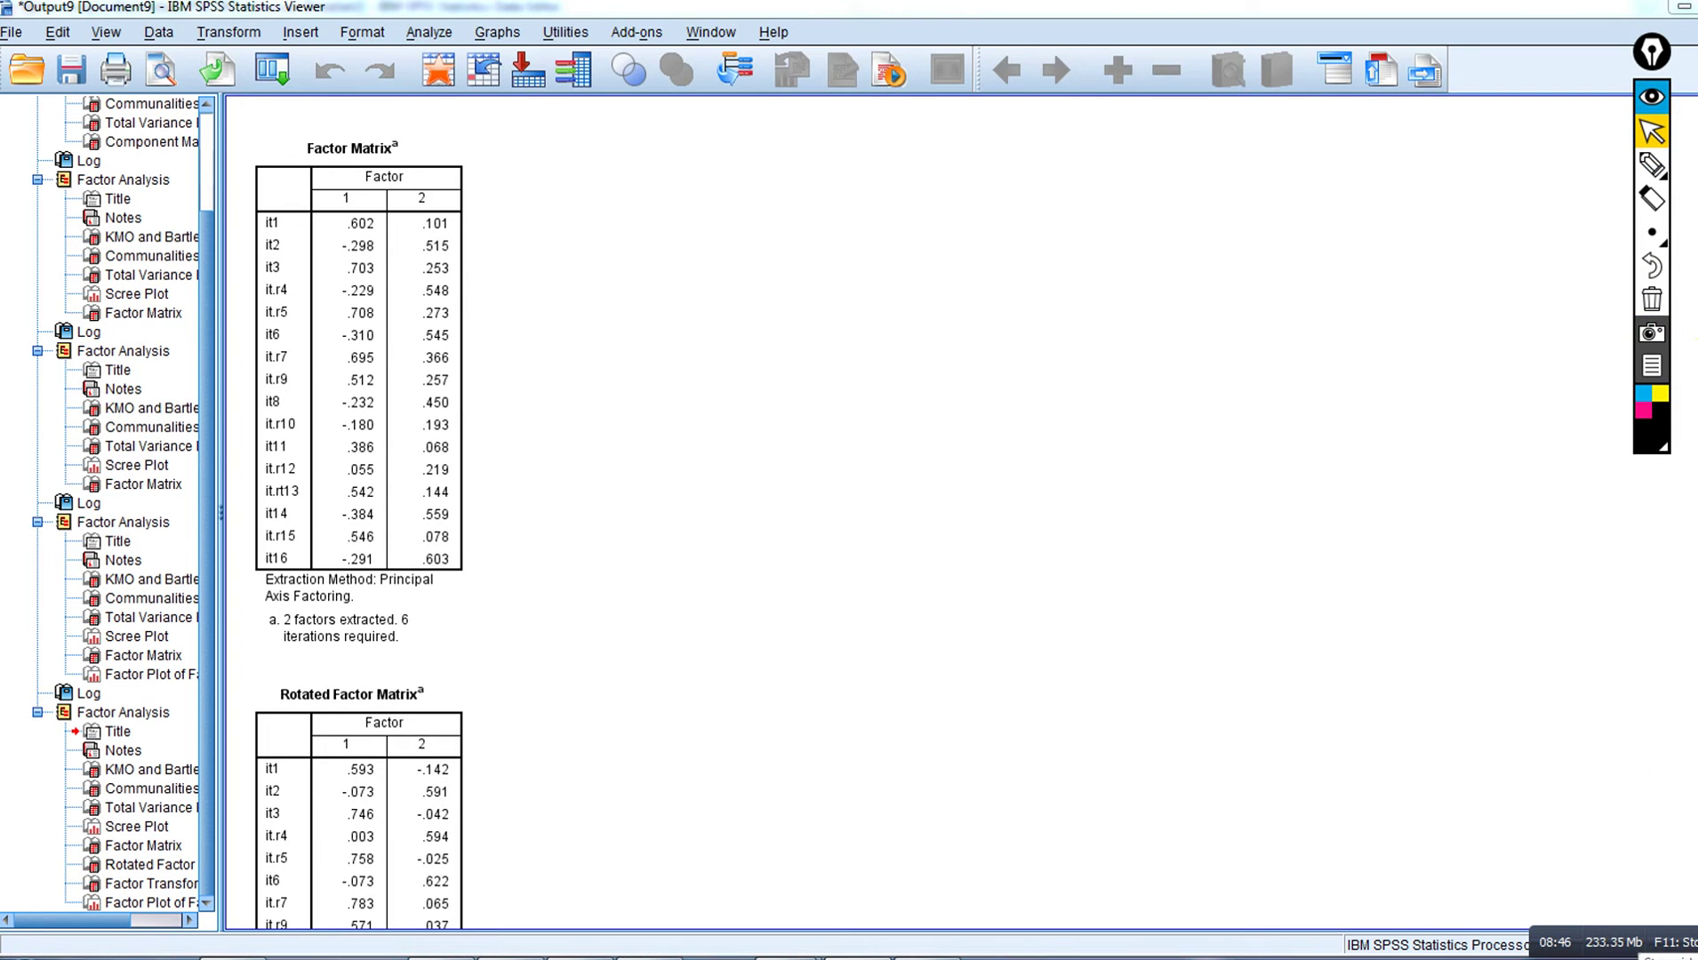
scroll(910, 750, "down", 5)
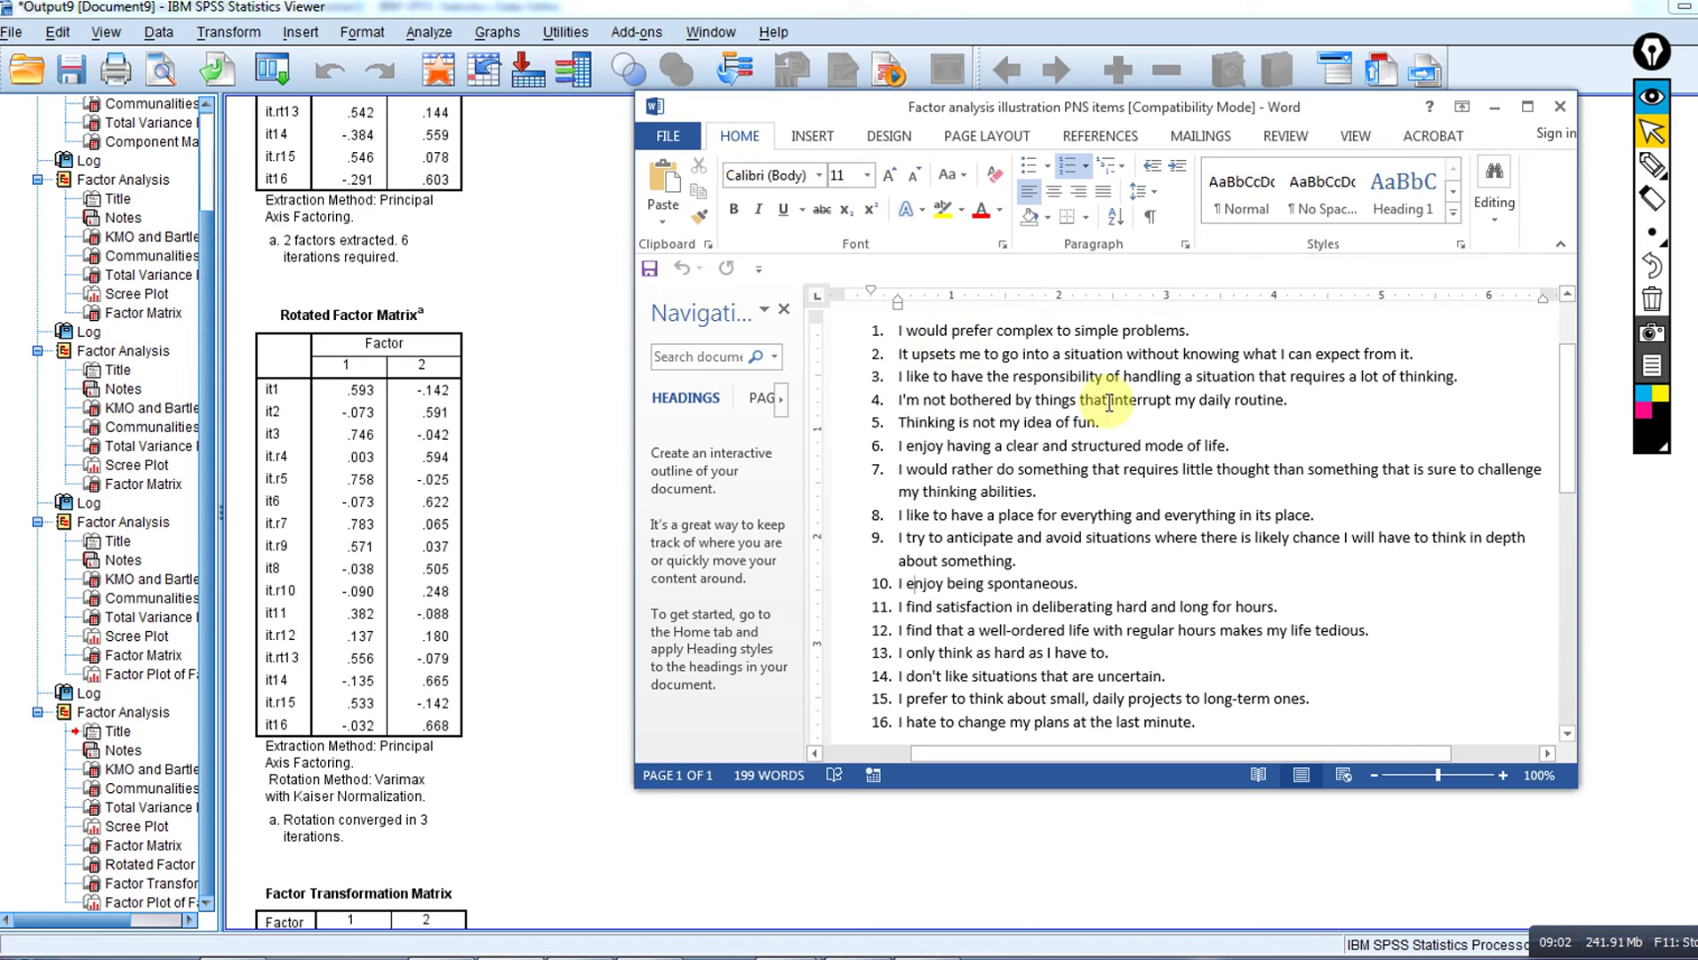
left_click(1647, 182)
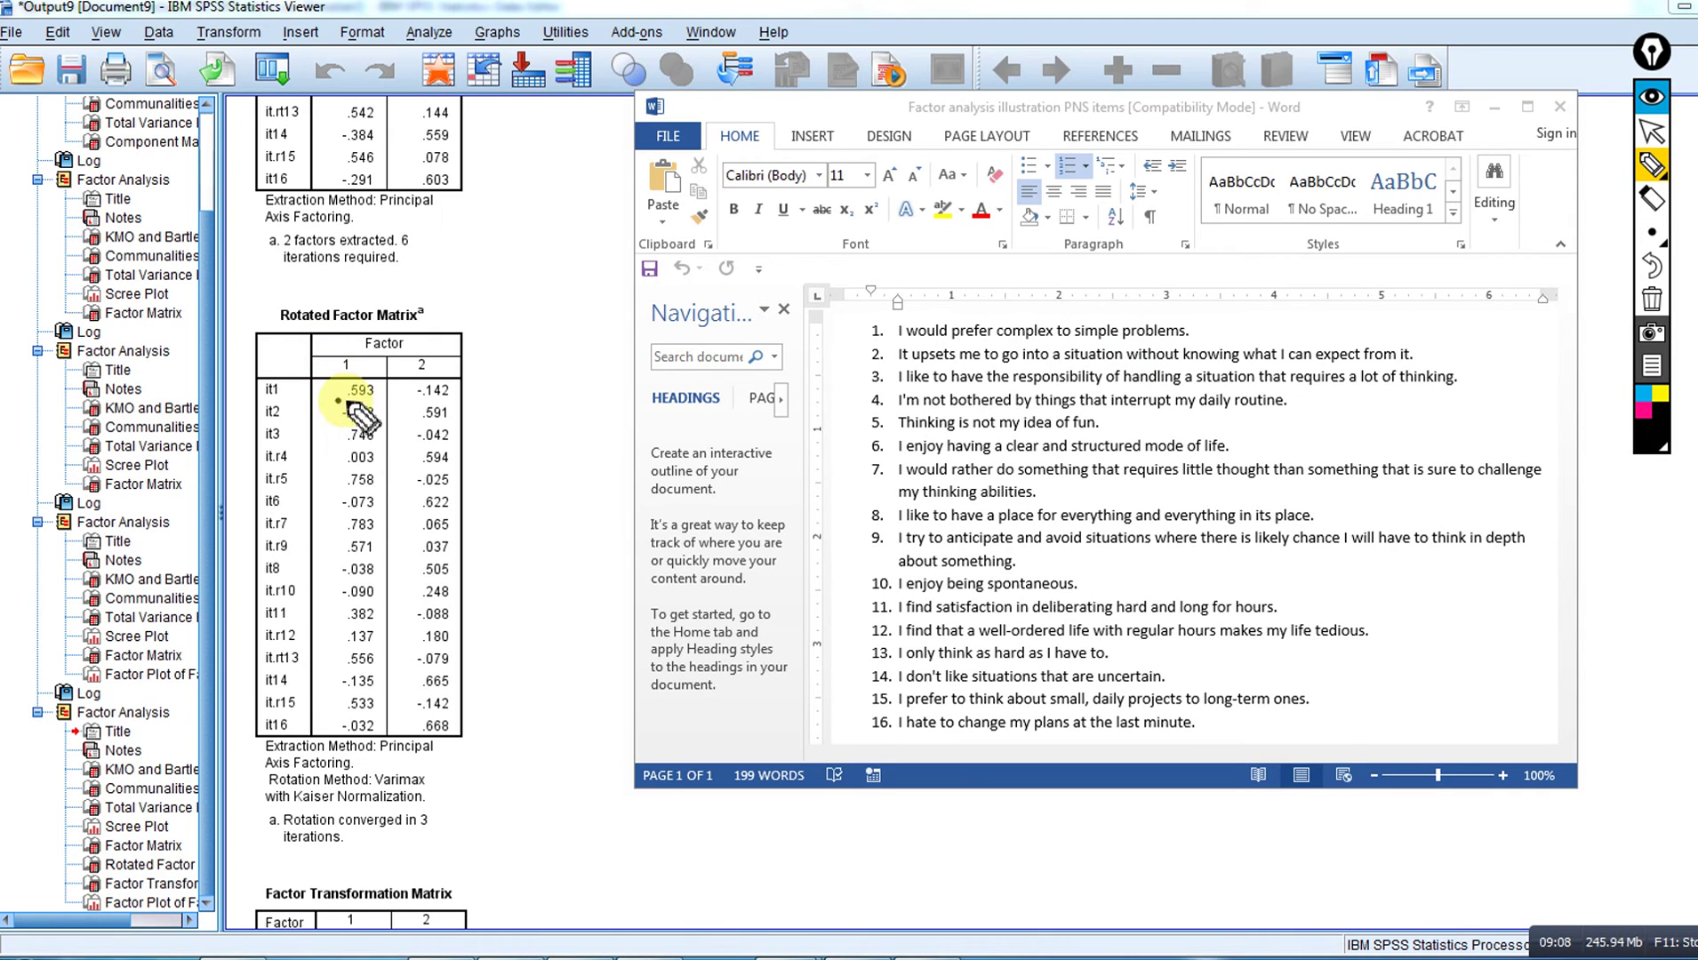
left_click_drag(365, 403, 373, 403)
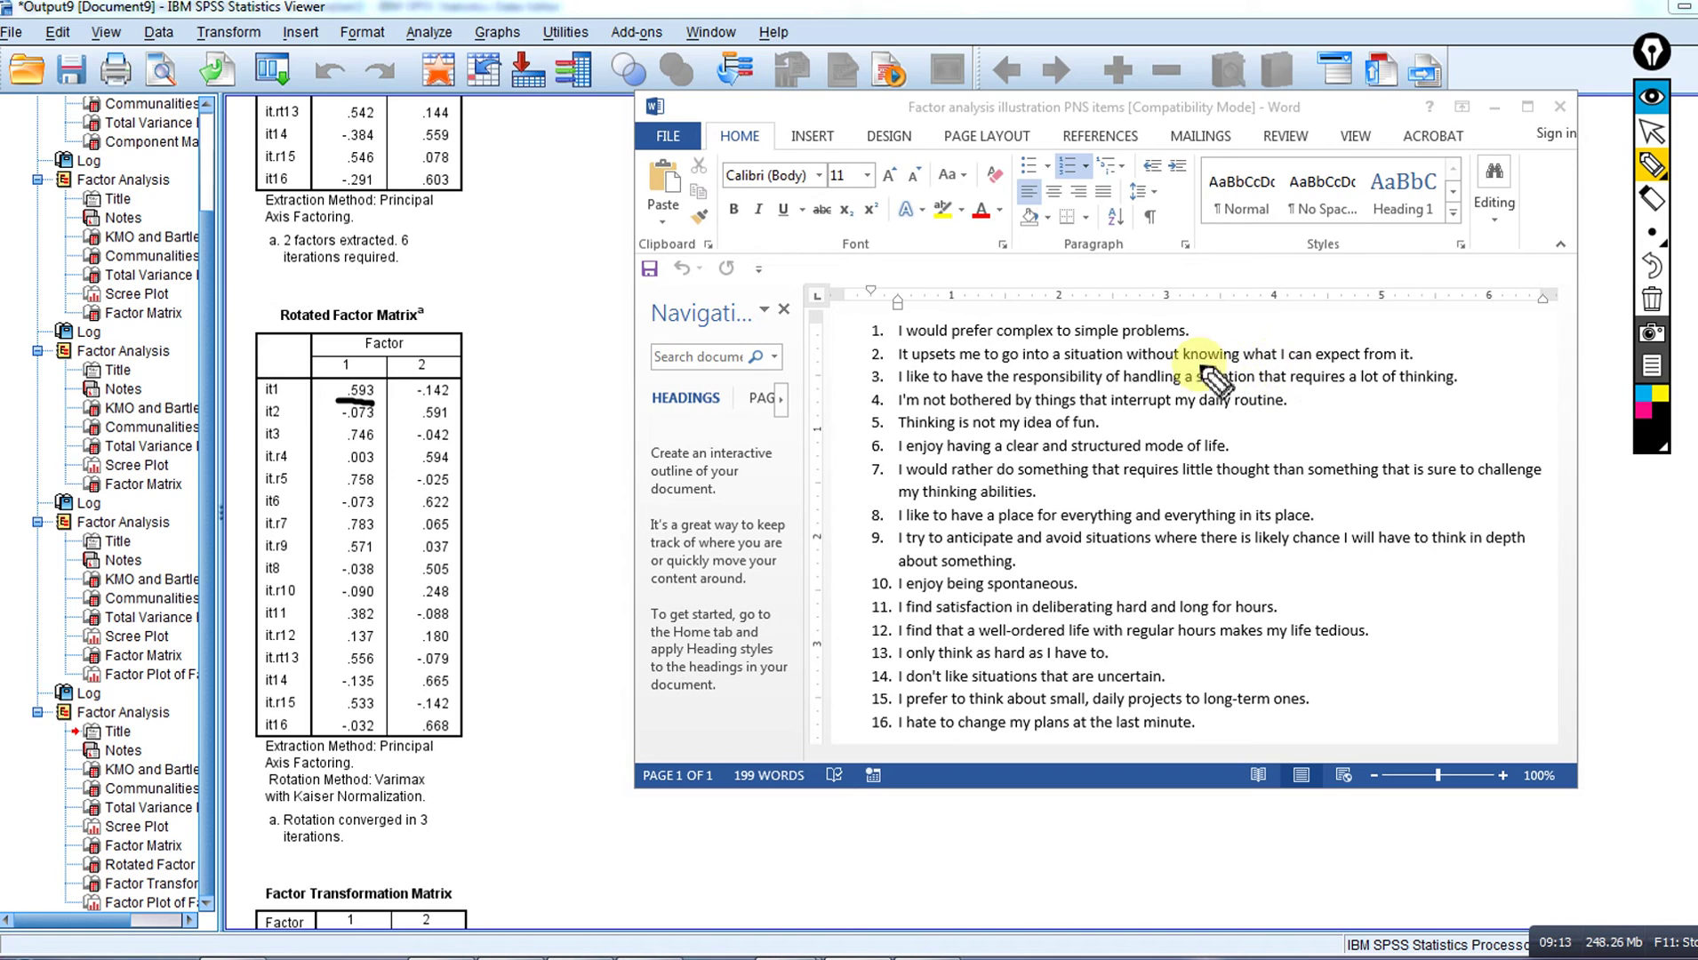
left_click_drag(418, 423, 449, 423)
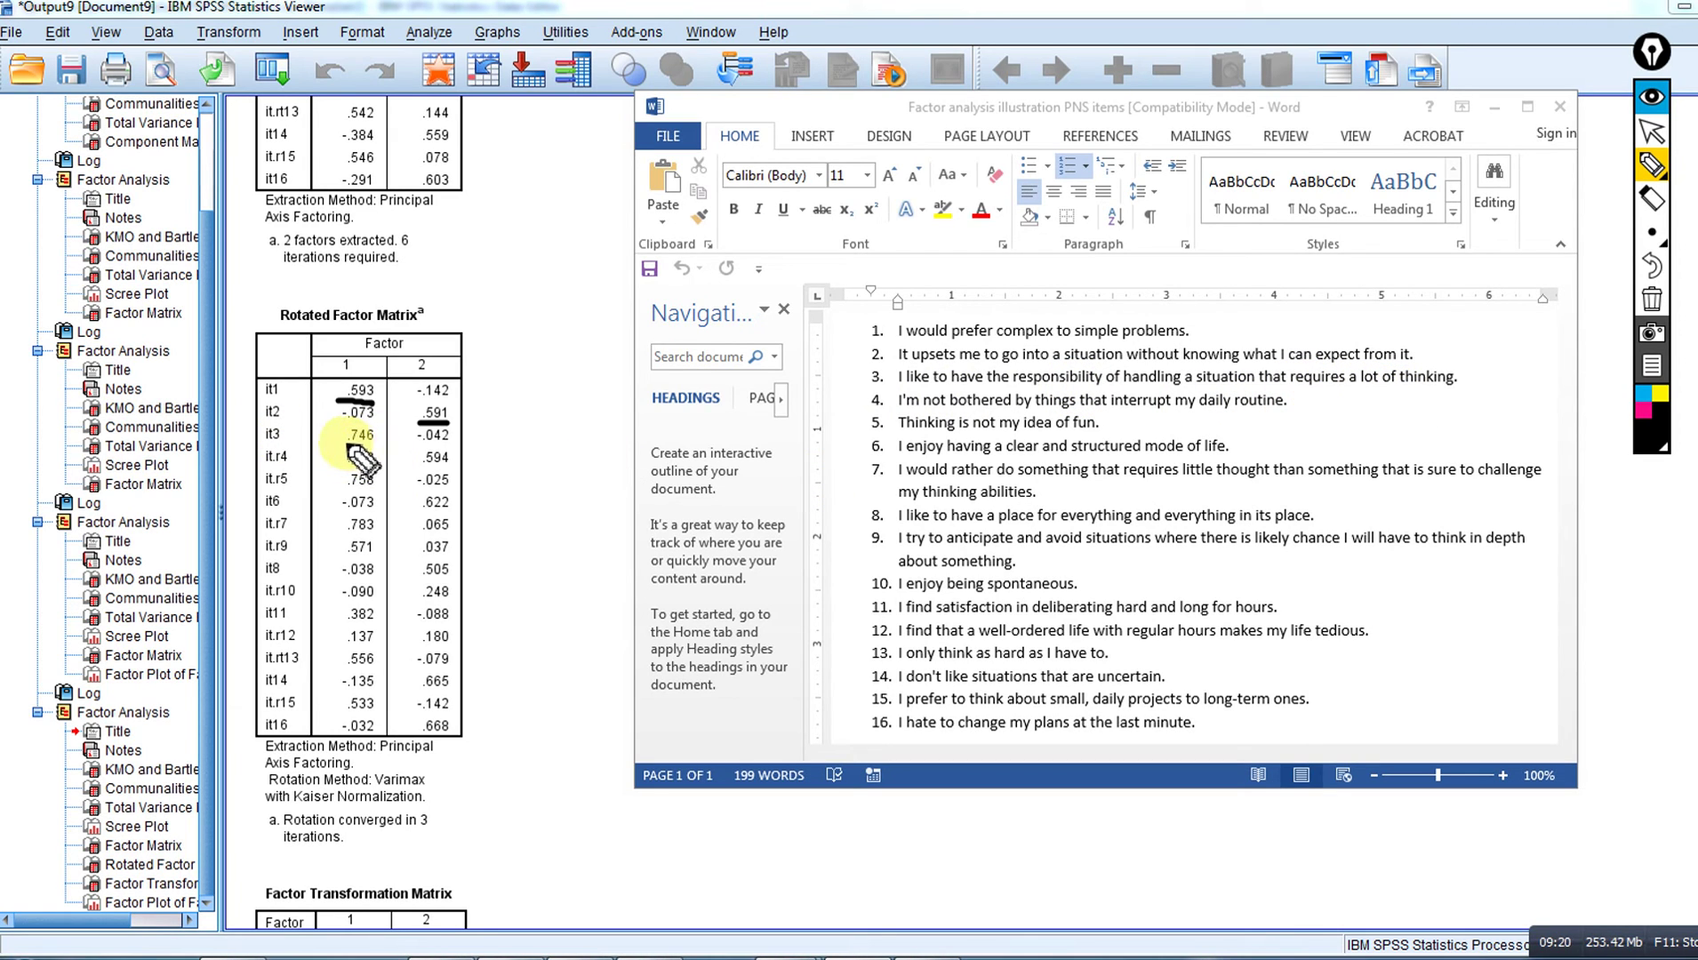
left_click_drag(342, 442, 380, 447)
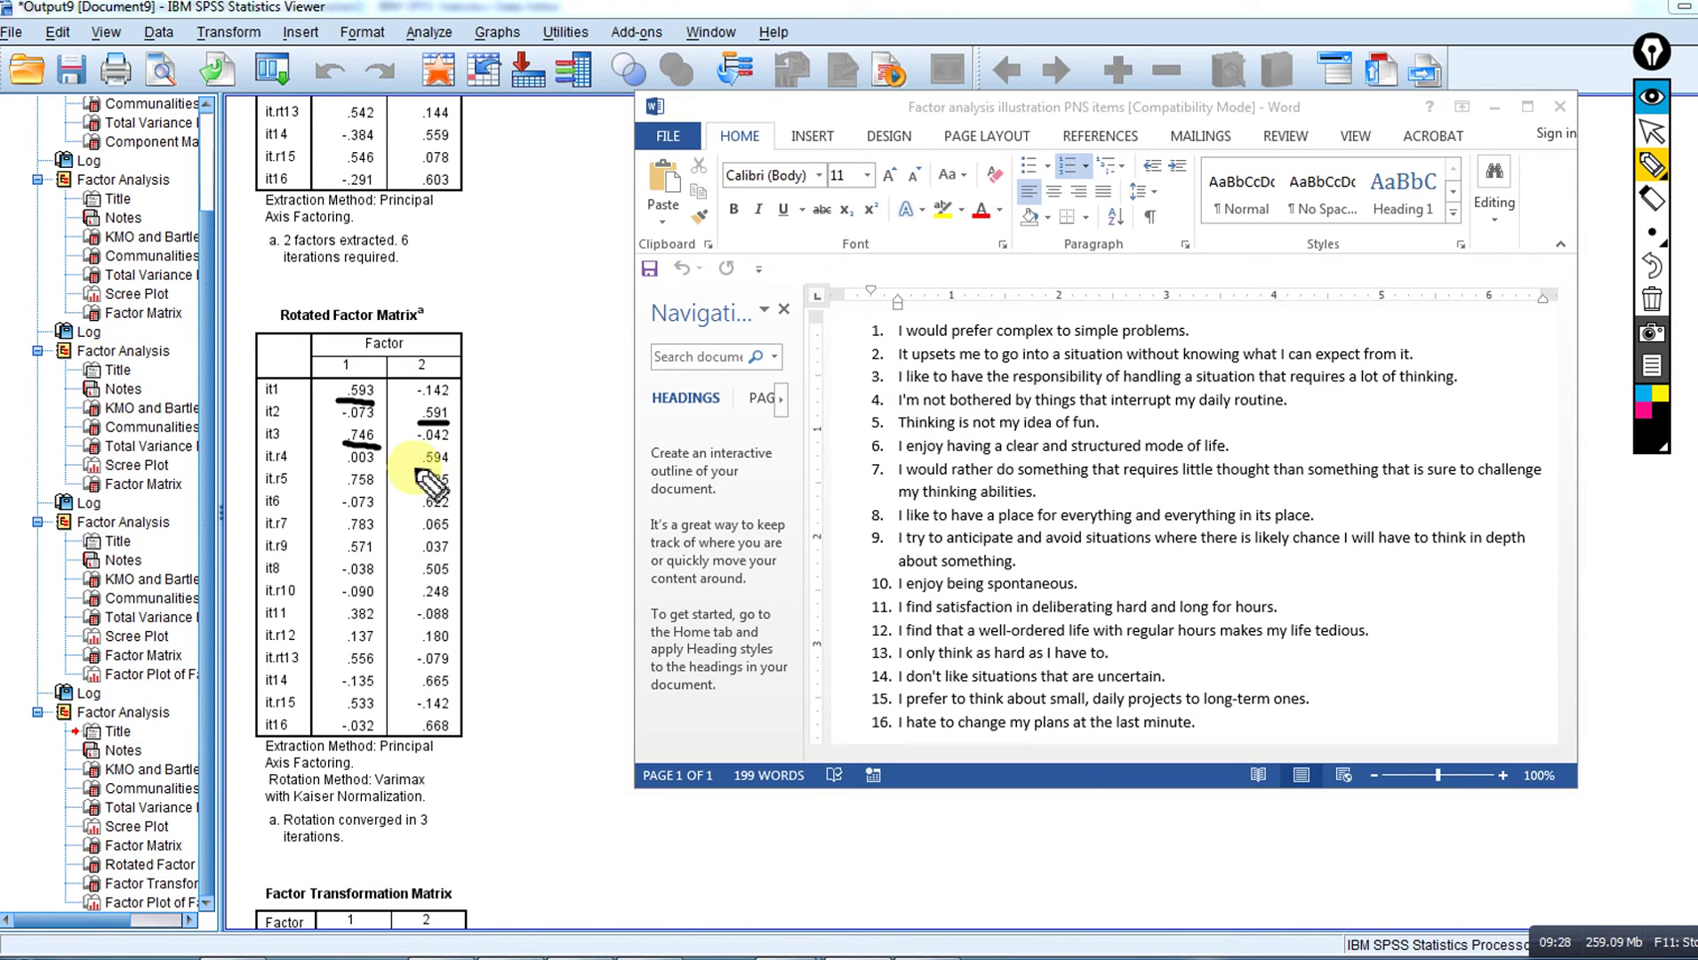
left_click_drag(413, 467, 464, 468)
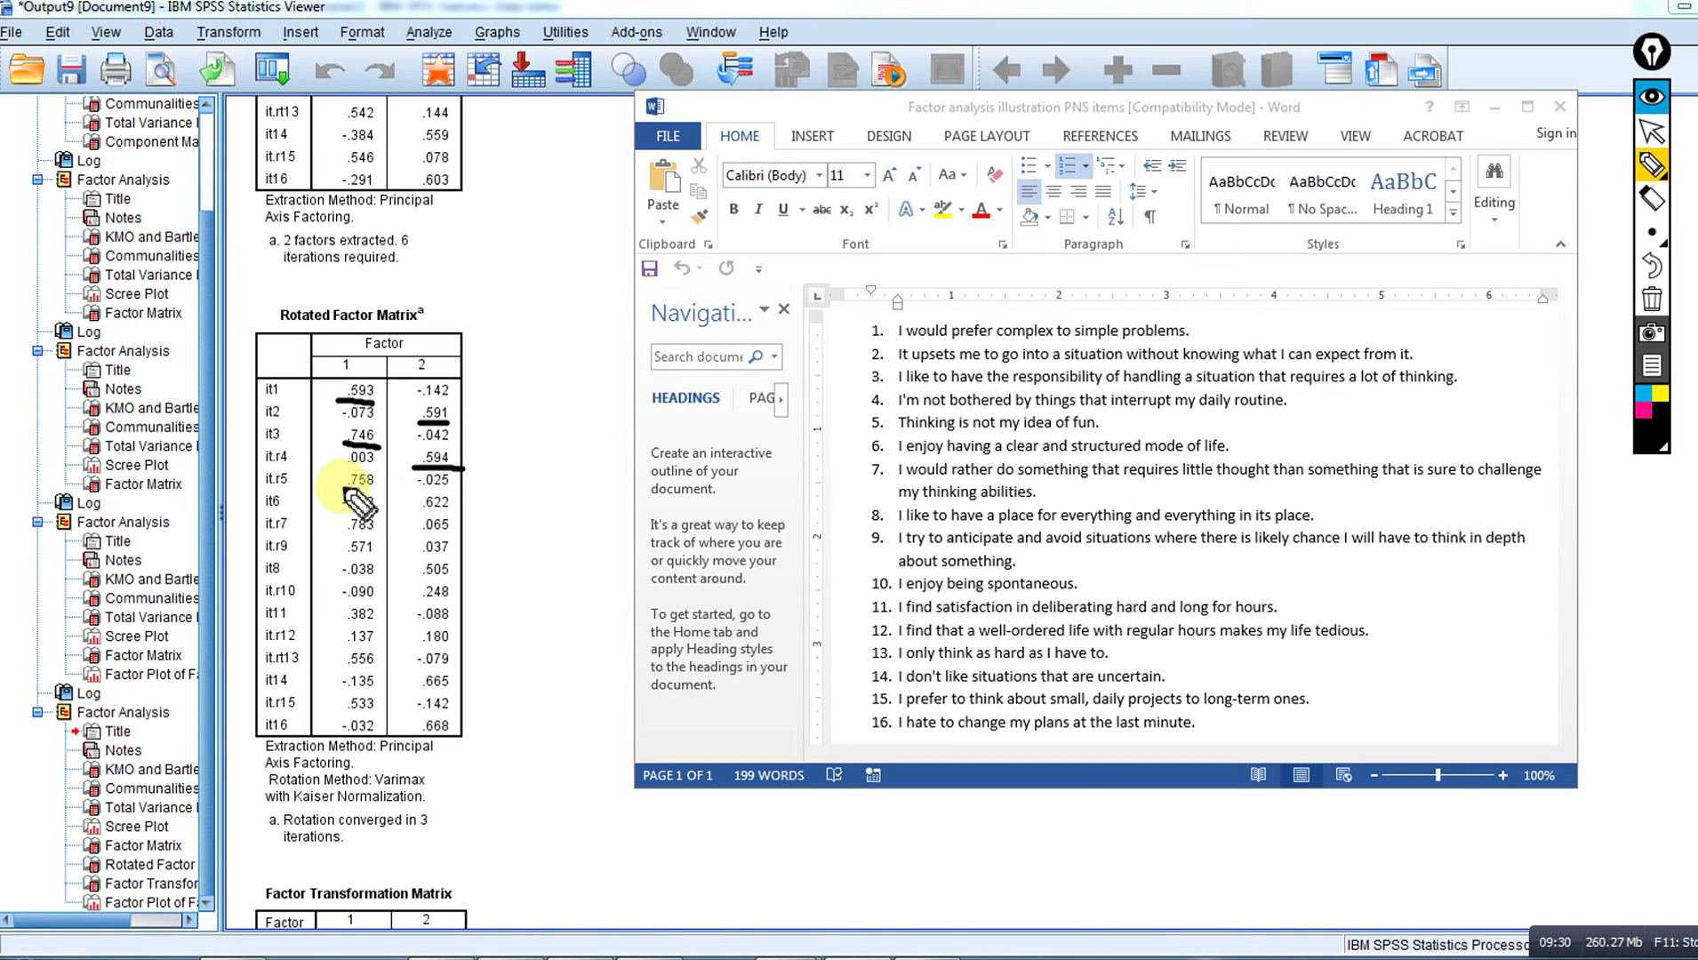
left_click_drag(341, 486, 449, 517)
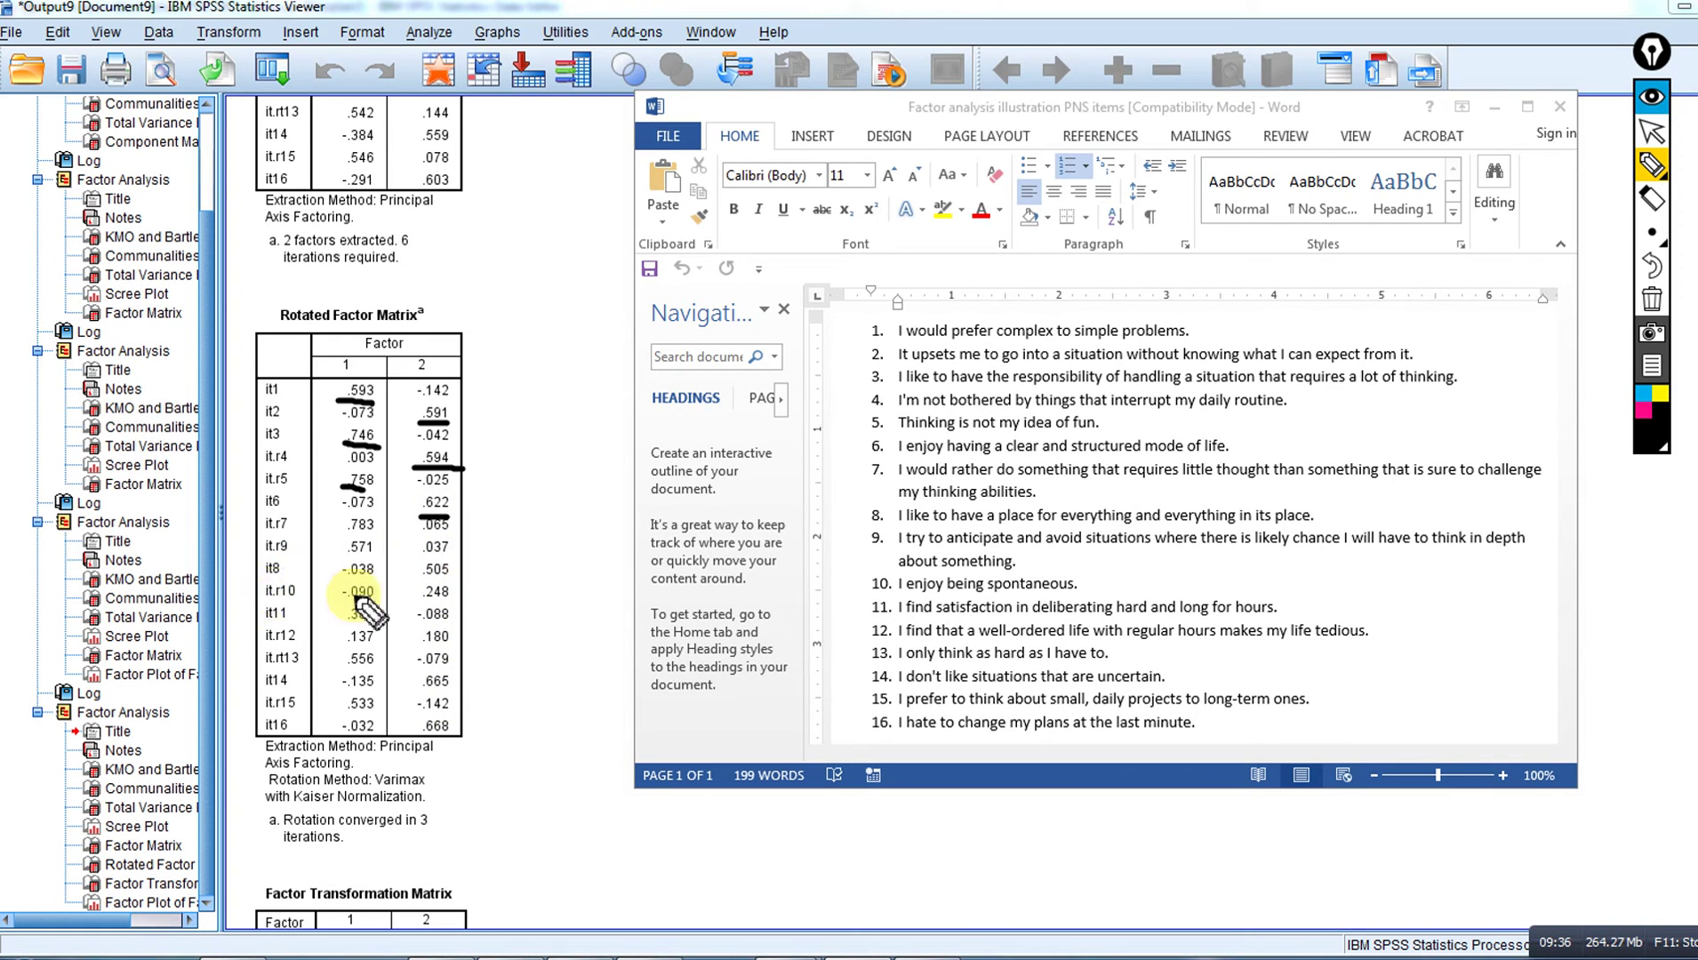
left_click_drag(469, 591, 499, 573)
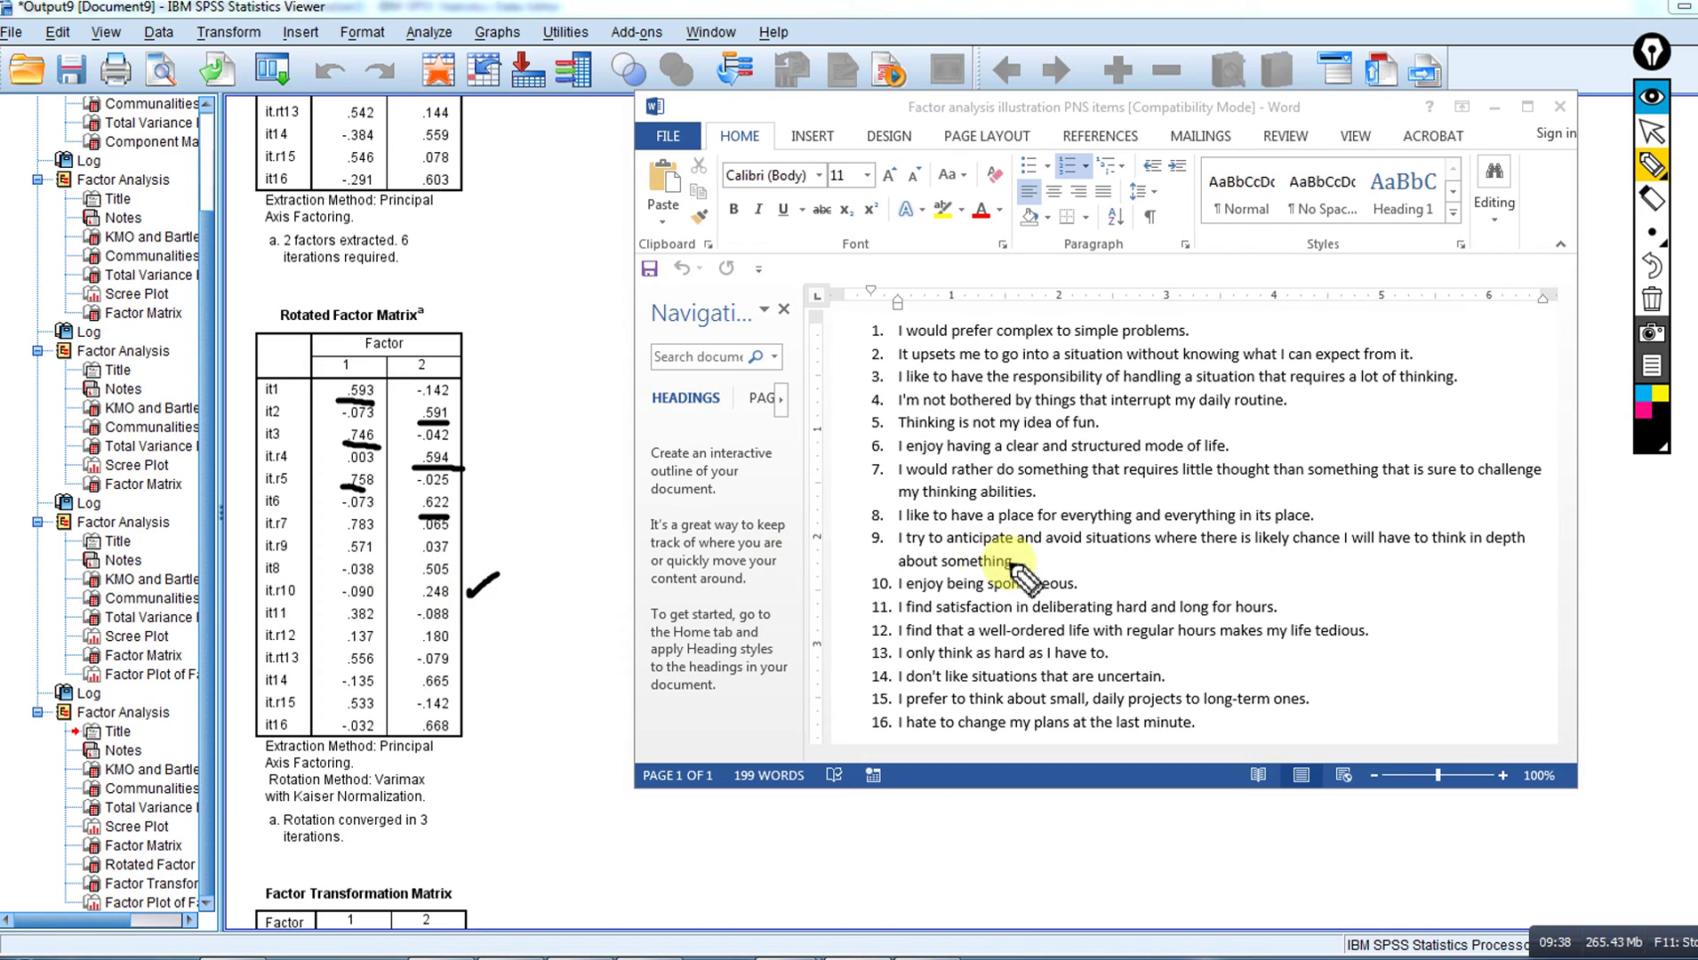
left_click_drag(883, 584, 1066, 583)
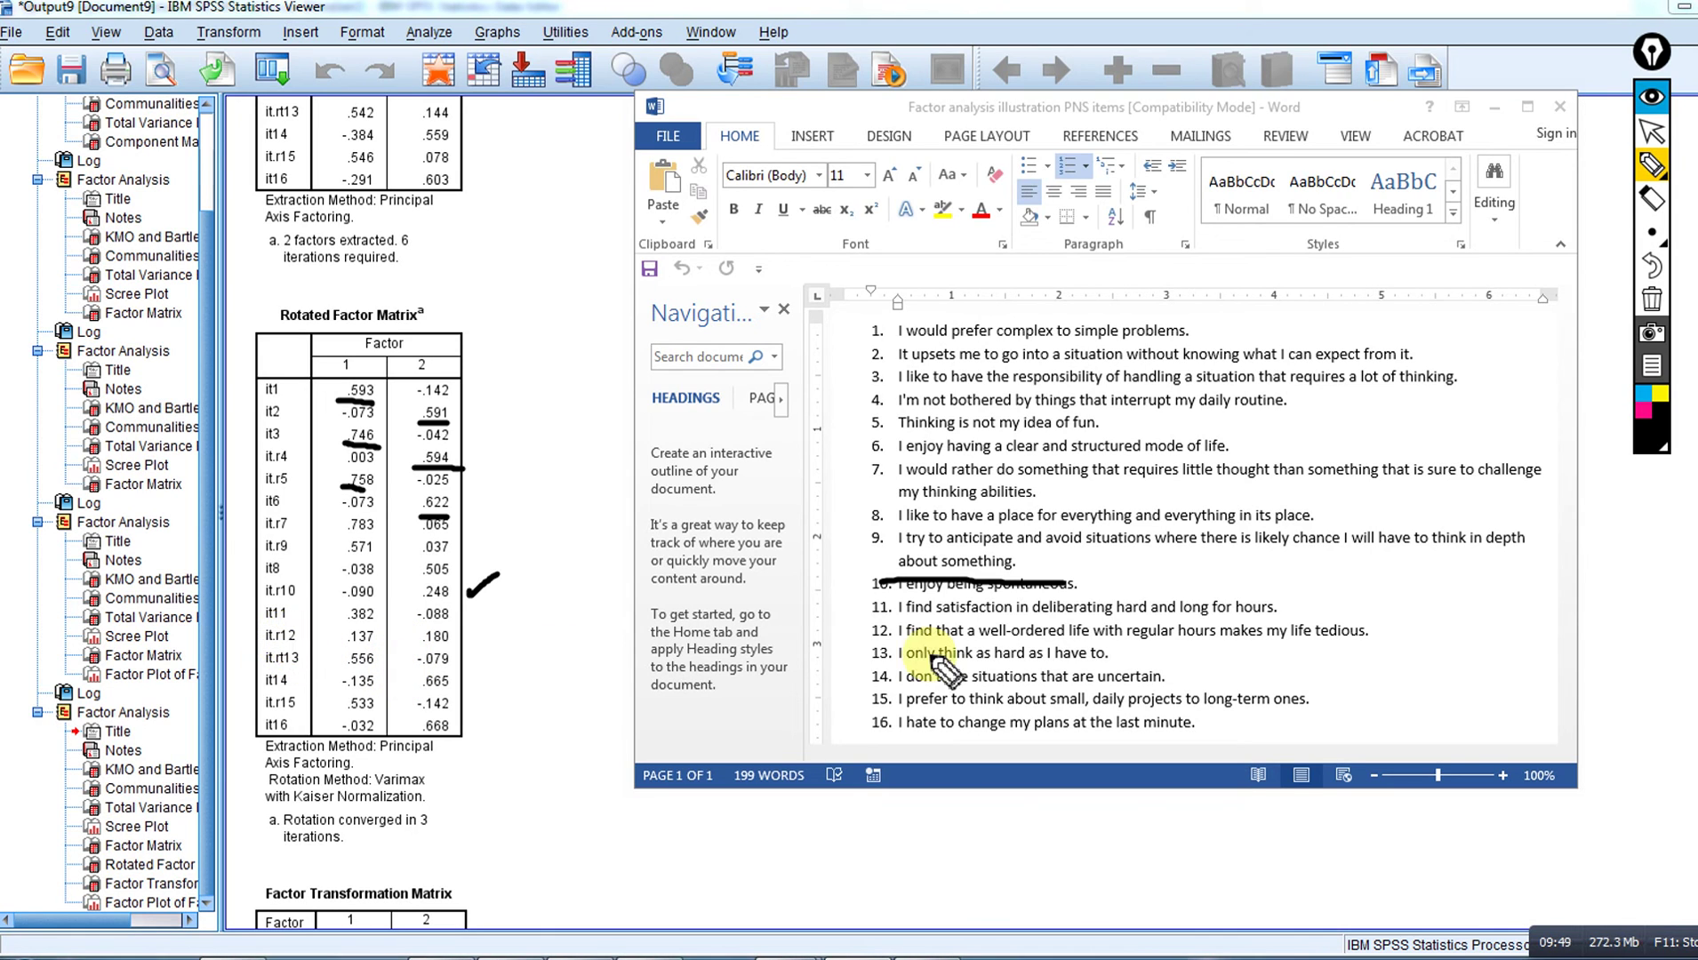
left_click_drag(887, 630, 1314, 633)
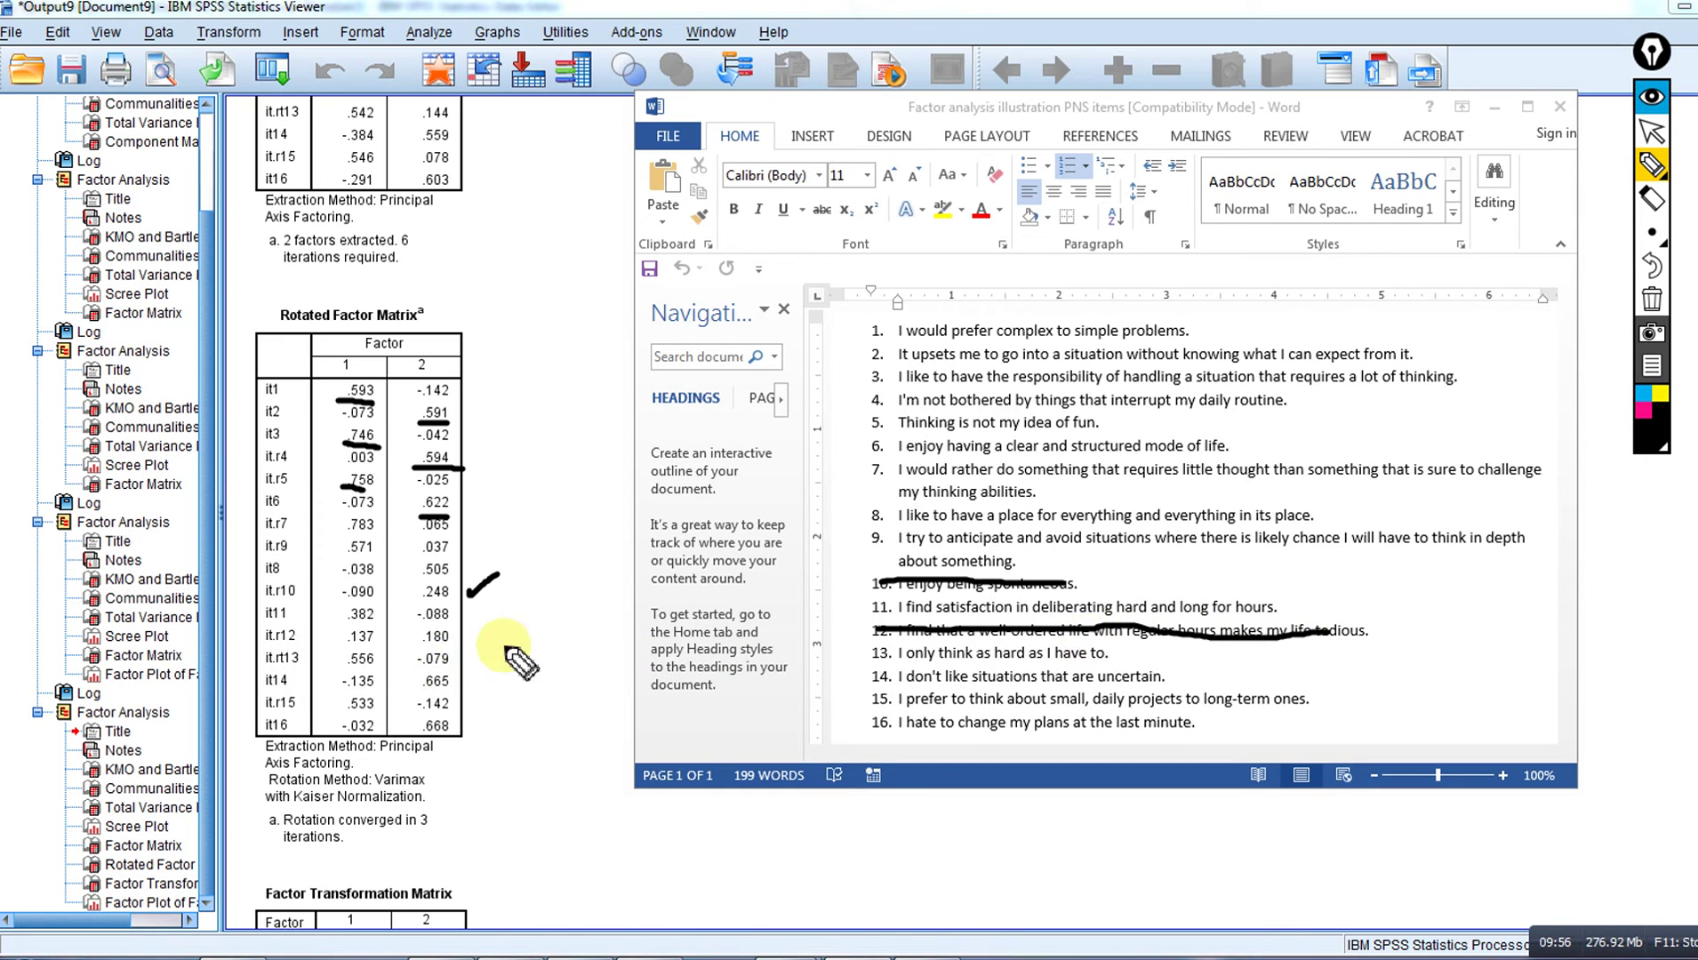
left_click_drag(463, 632, 492, 627)
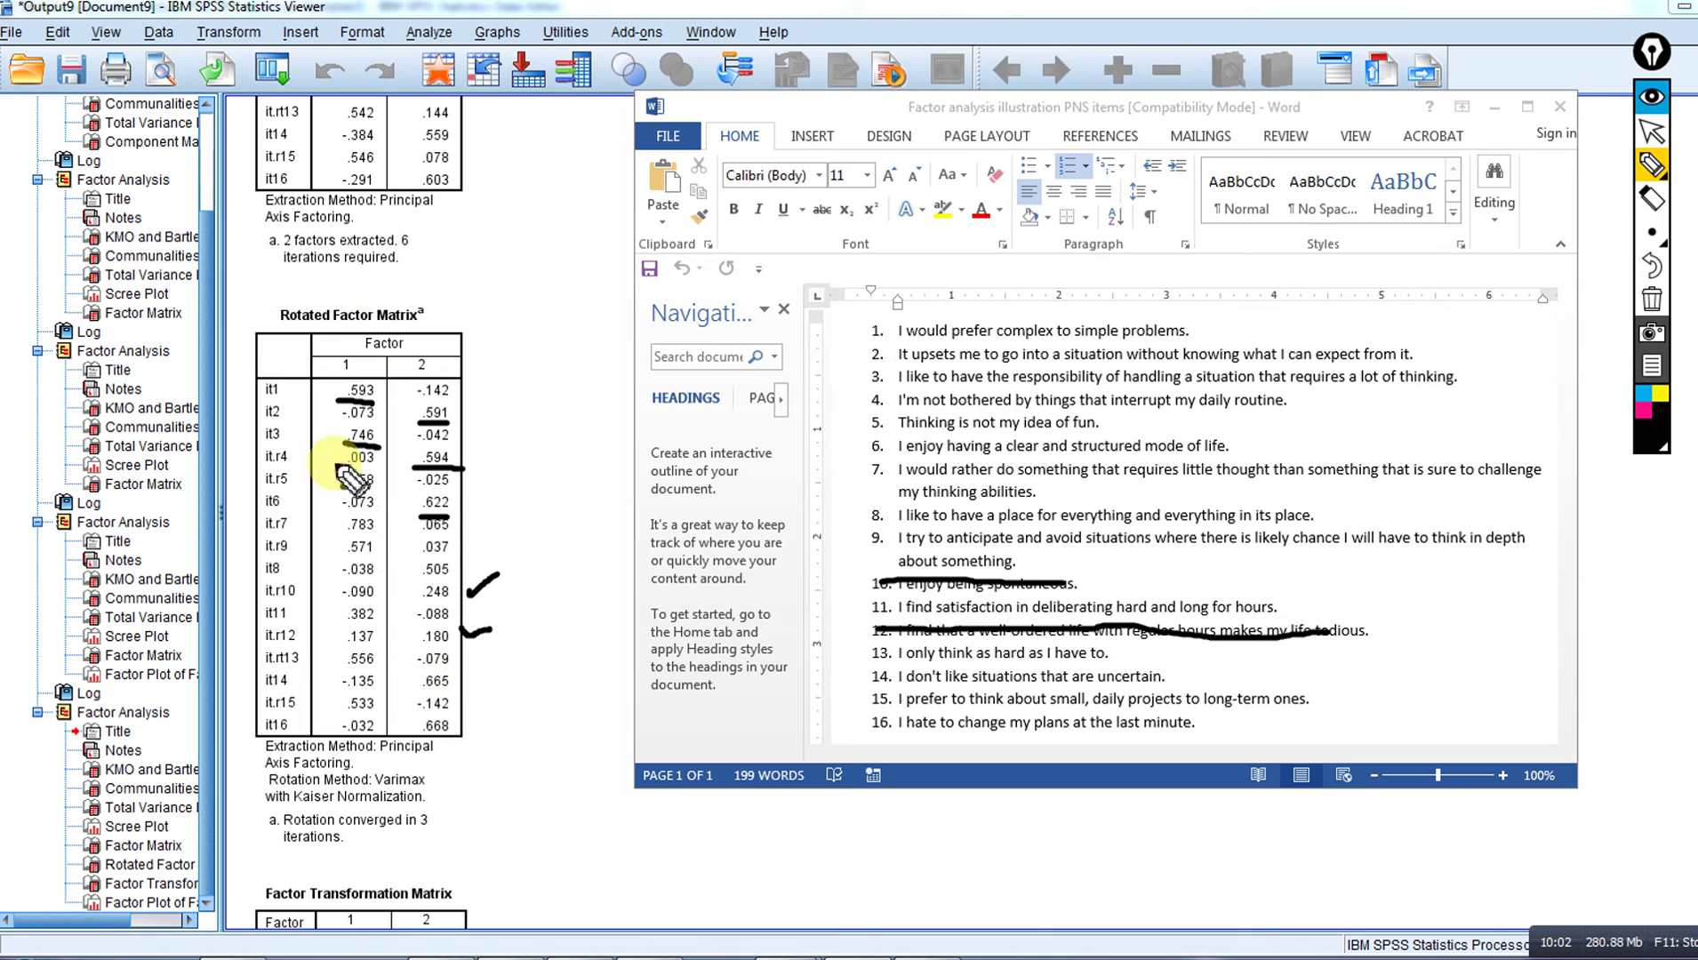
mouse_move(343, 713)
left_mouse_down()
mouse_move(345, 666)
mouse_move(373, 672)
mouse_move(370, 621)
left_mouse_up()
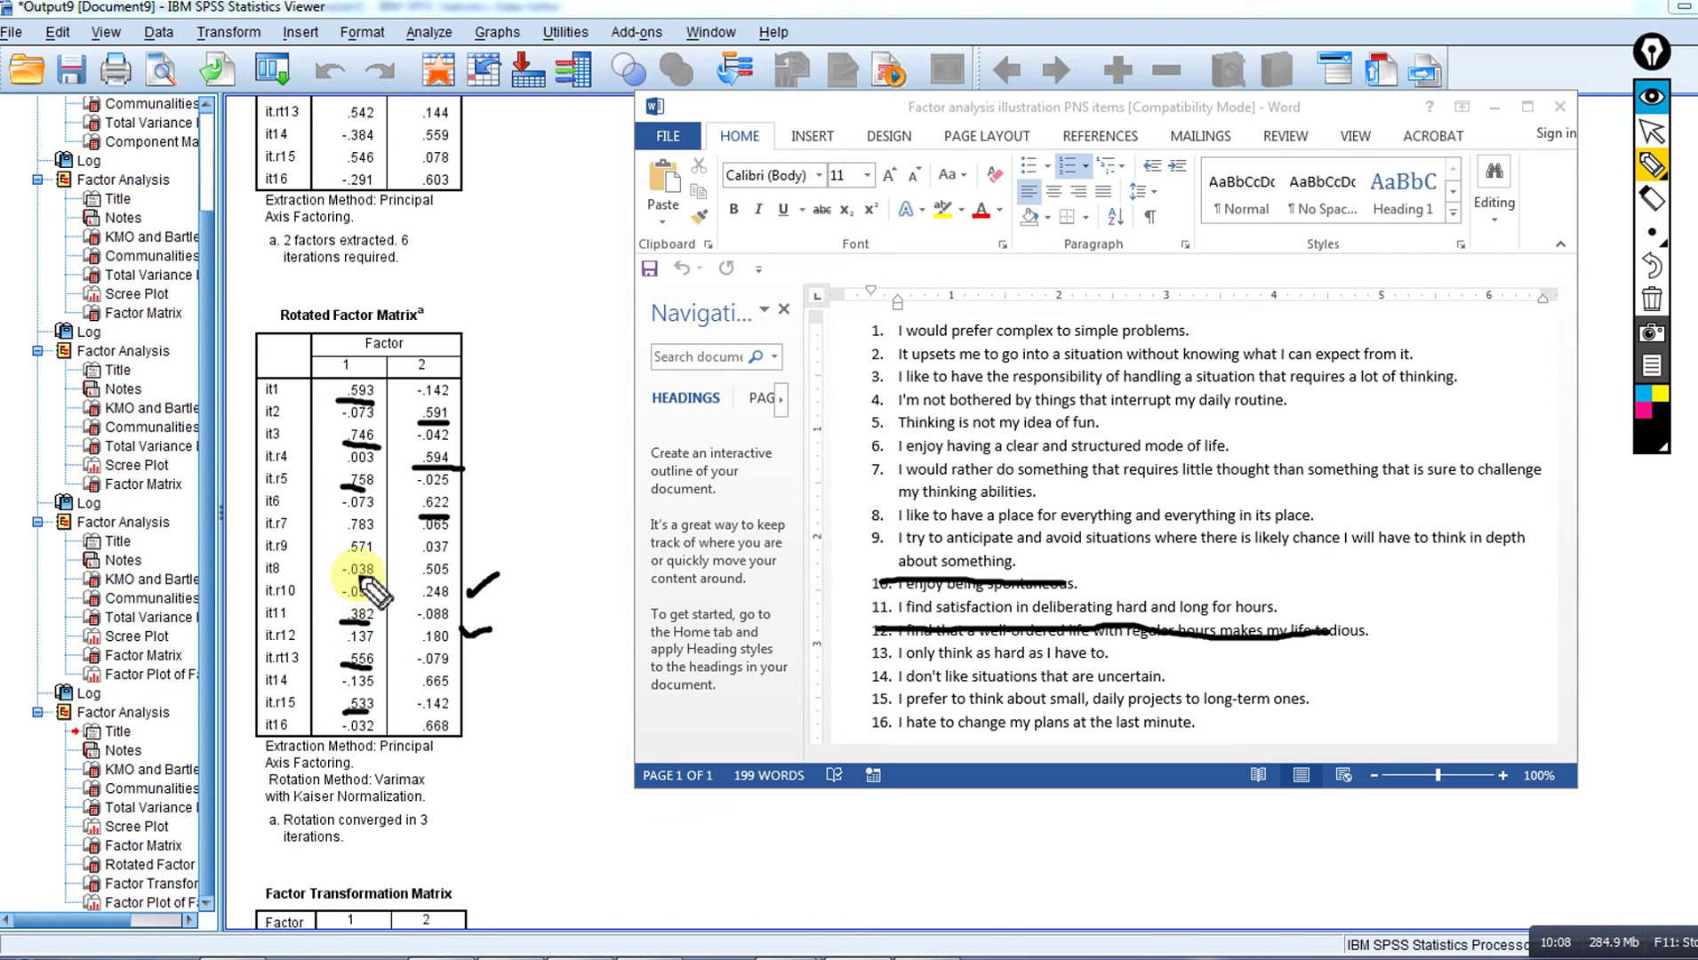
left_click_drag(344, 556, 366, 562)
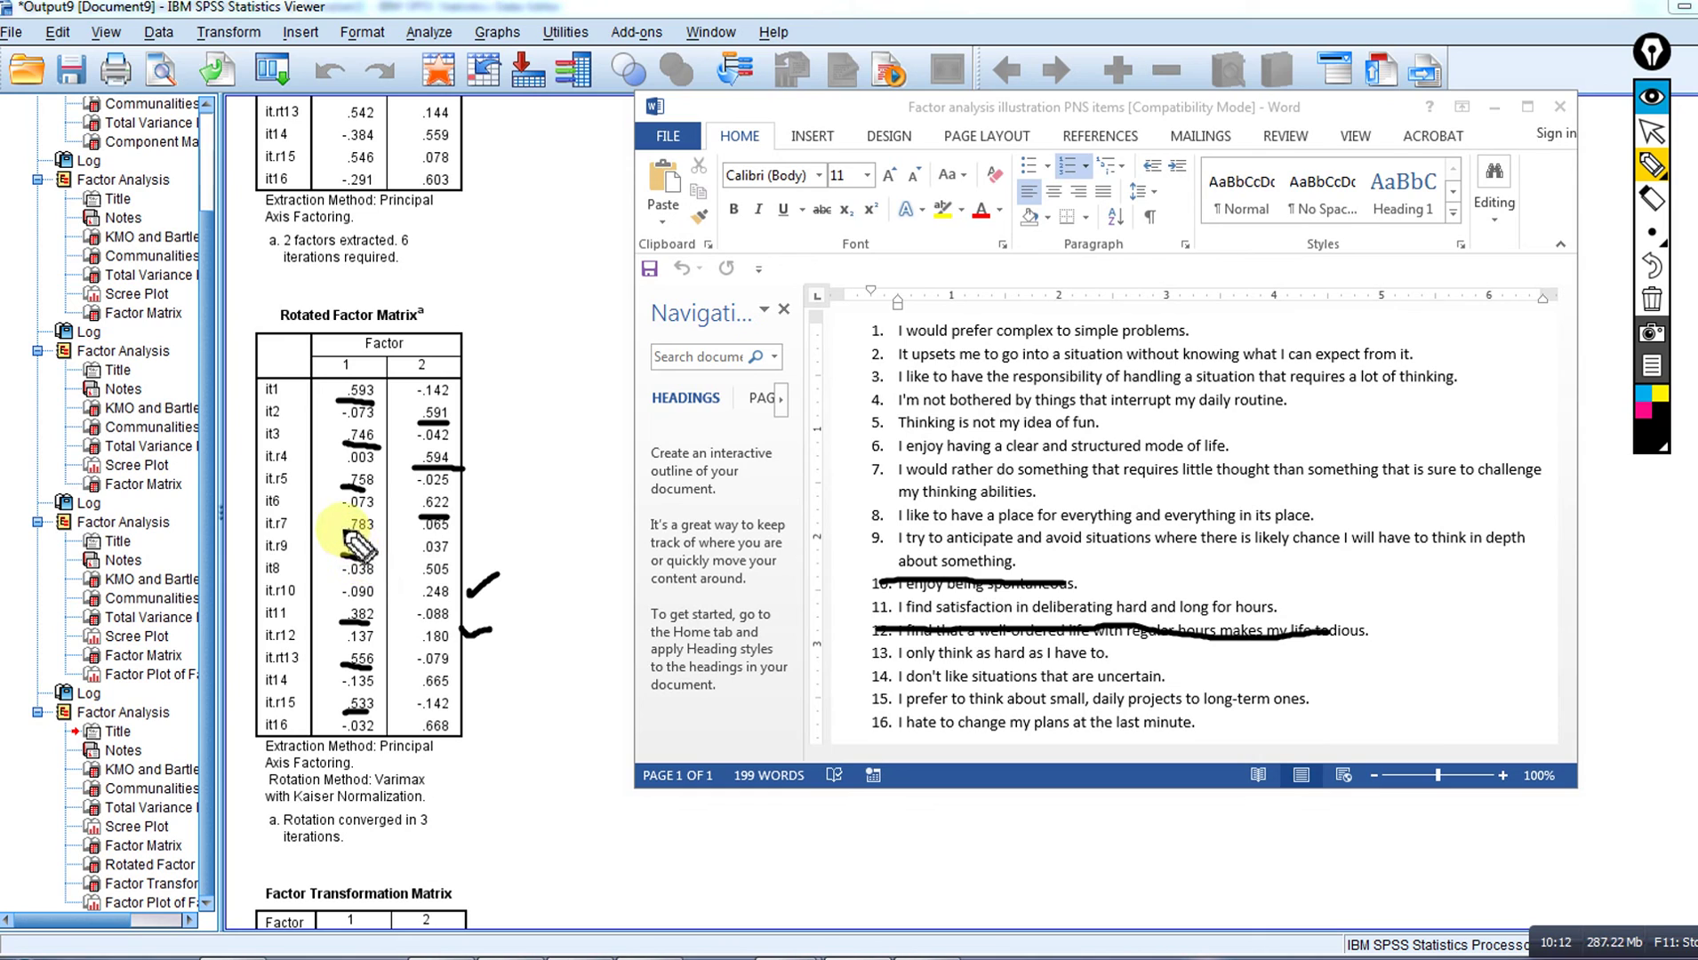
left_click_drag(341, 528, 374, 539)
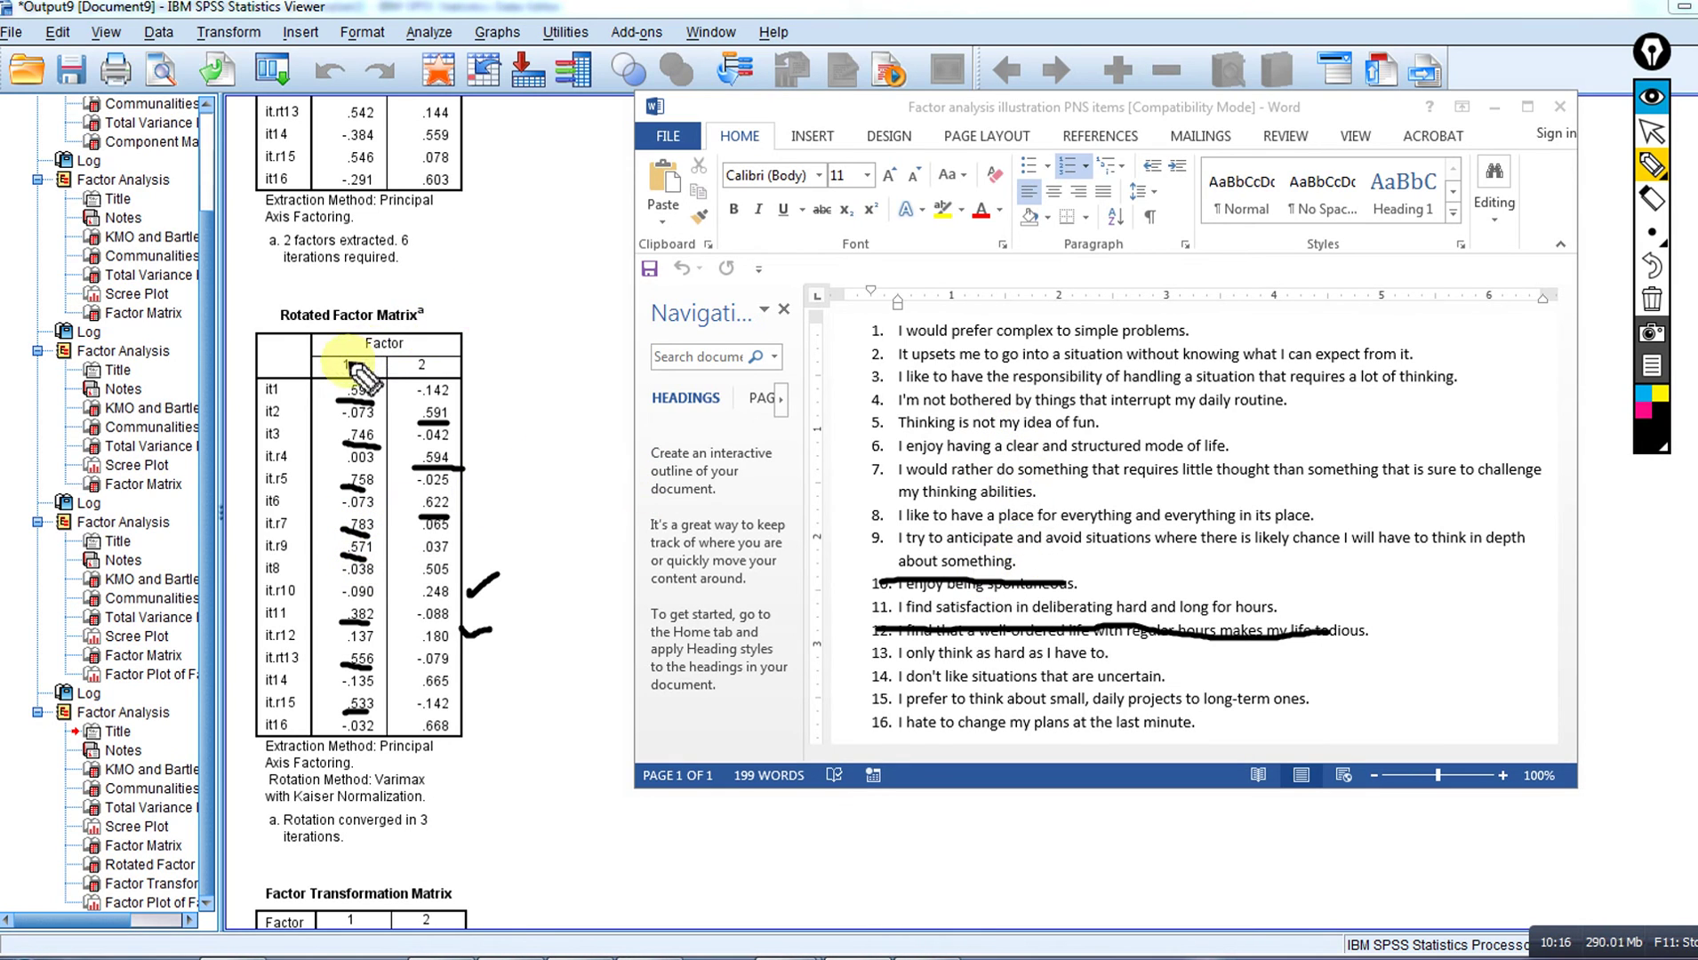
mouse_move(346, 364)
left_mouse_down()
mouse_move(487, 272)
mouse_move(489, 322)
mouse_move(506, 291)
mouse_move(525, 290)
mouse_move(516, 312)
mouse_move(503, 307)
mouse_move(560, 293)
left_mouse_up()
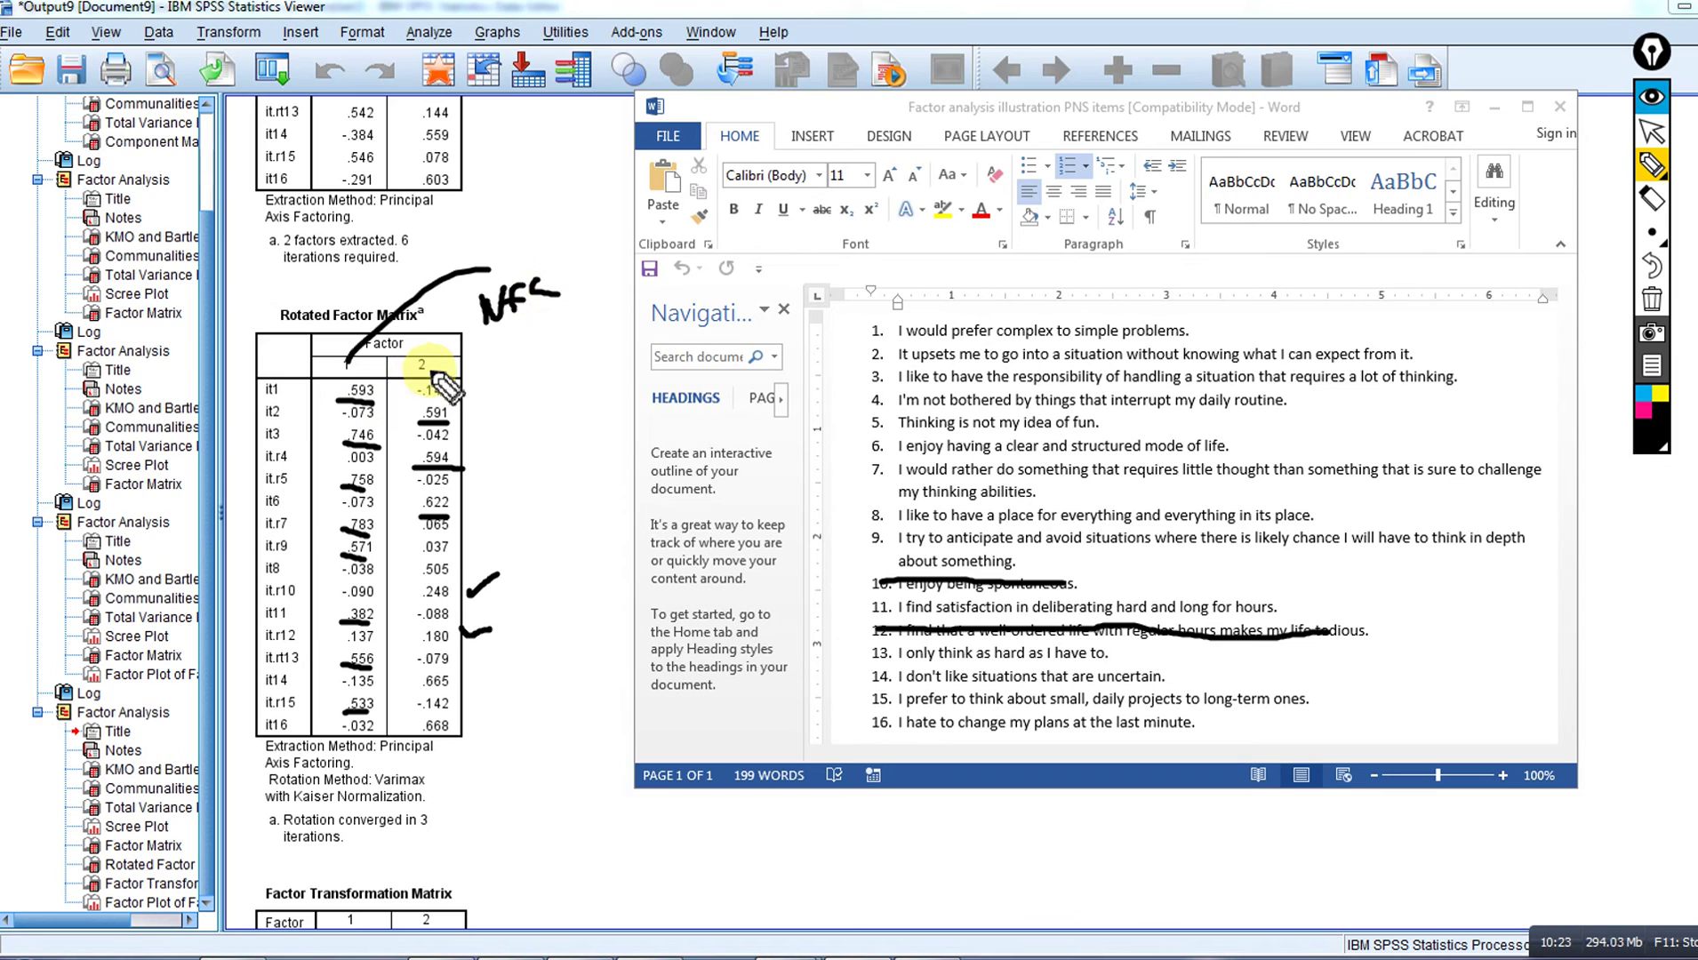
mouse_move(442, 365)
left_mouse_down()
mouse_move(498, 372)
mouse_move(516, 402)
mouse_move(532, 370)
mouse_move(538, 400)
mouse_move(554, 371)
mouse_move(578, 393)
mouse_move(593, 367)
left_mouse_up()
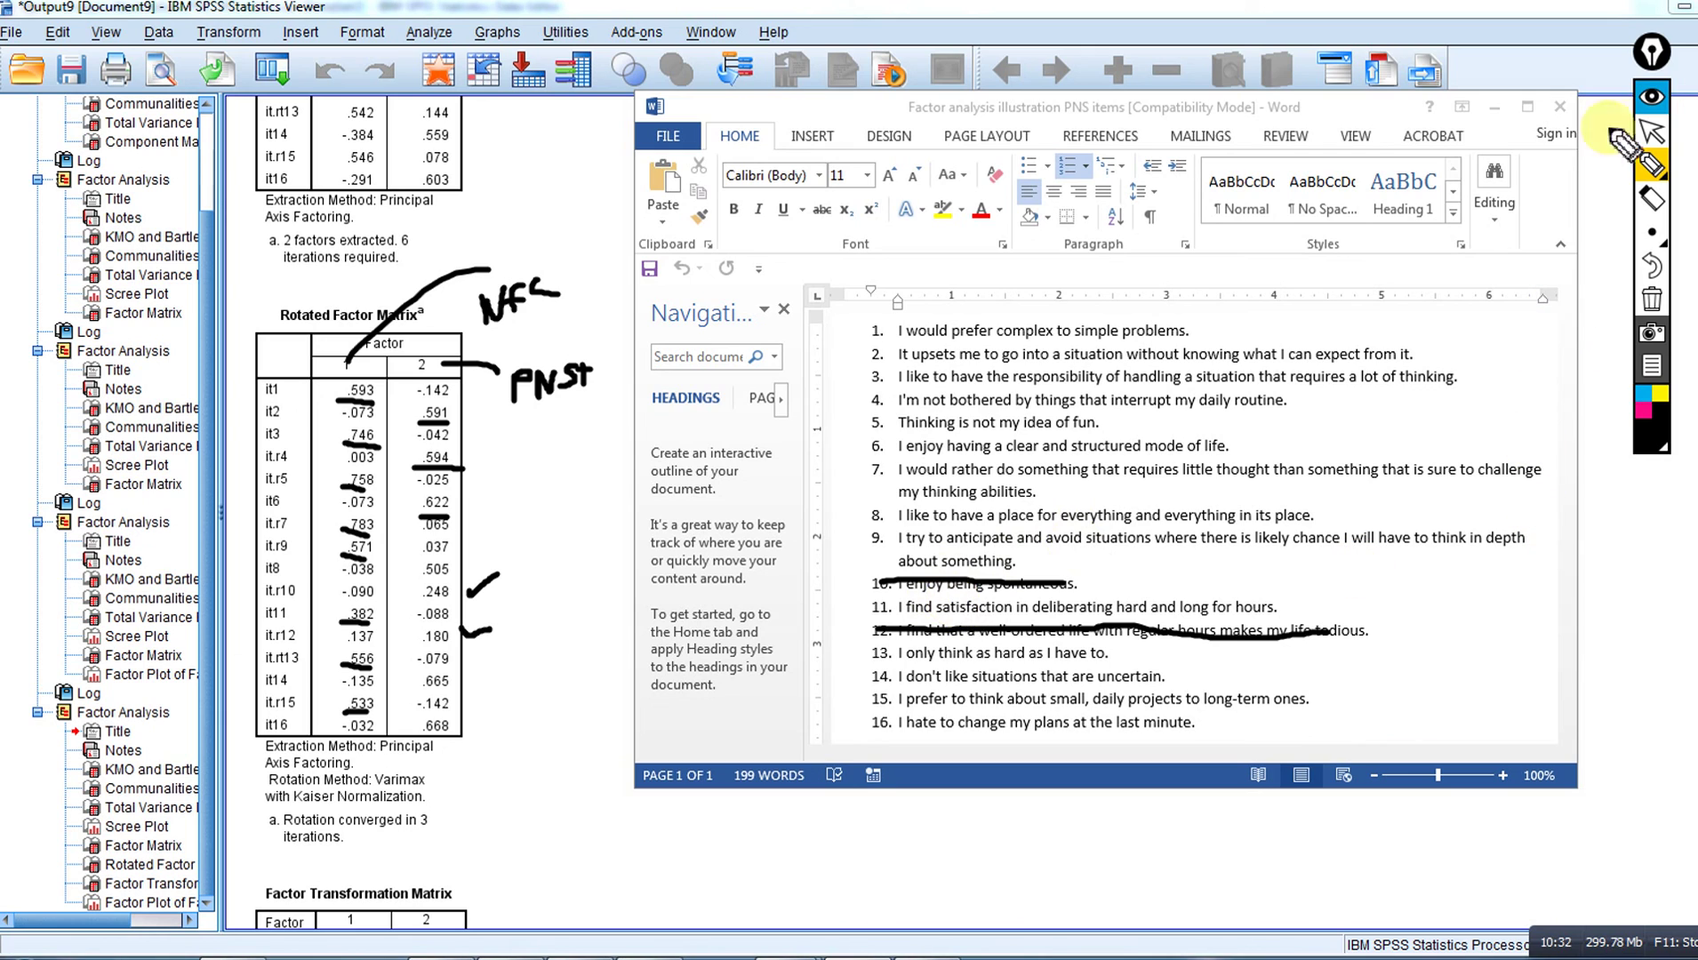
left_click(1650, 132)
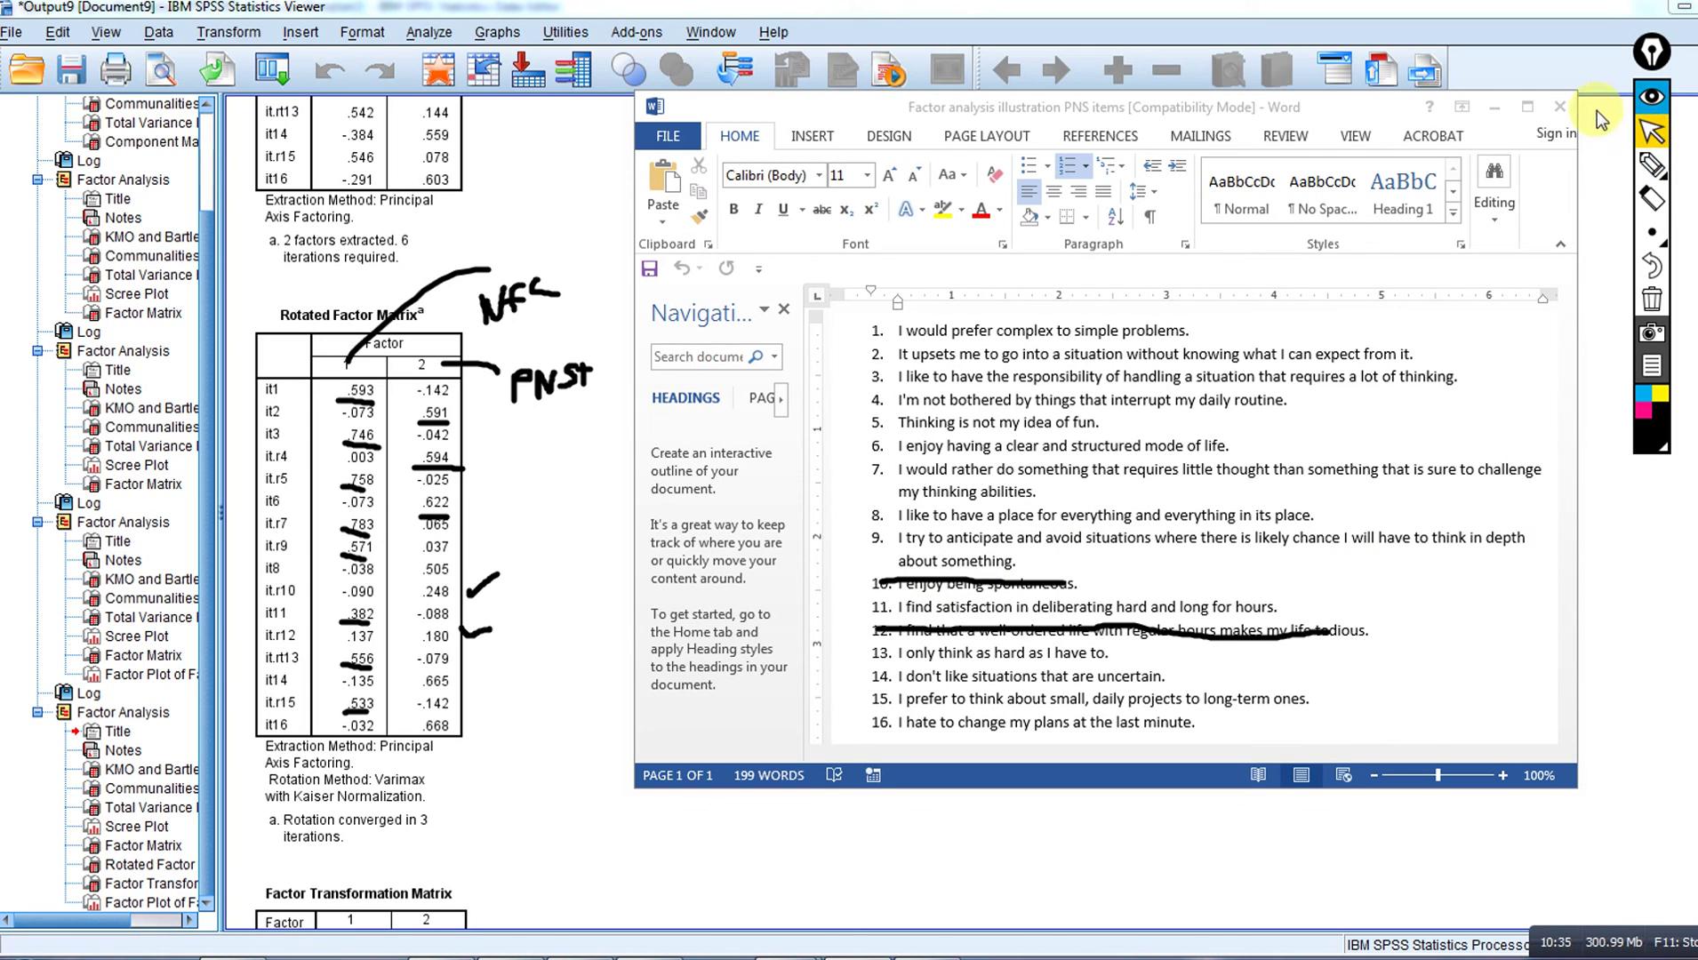
left_click(1652, 303)
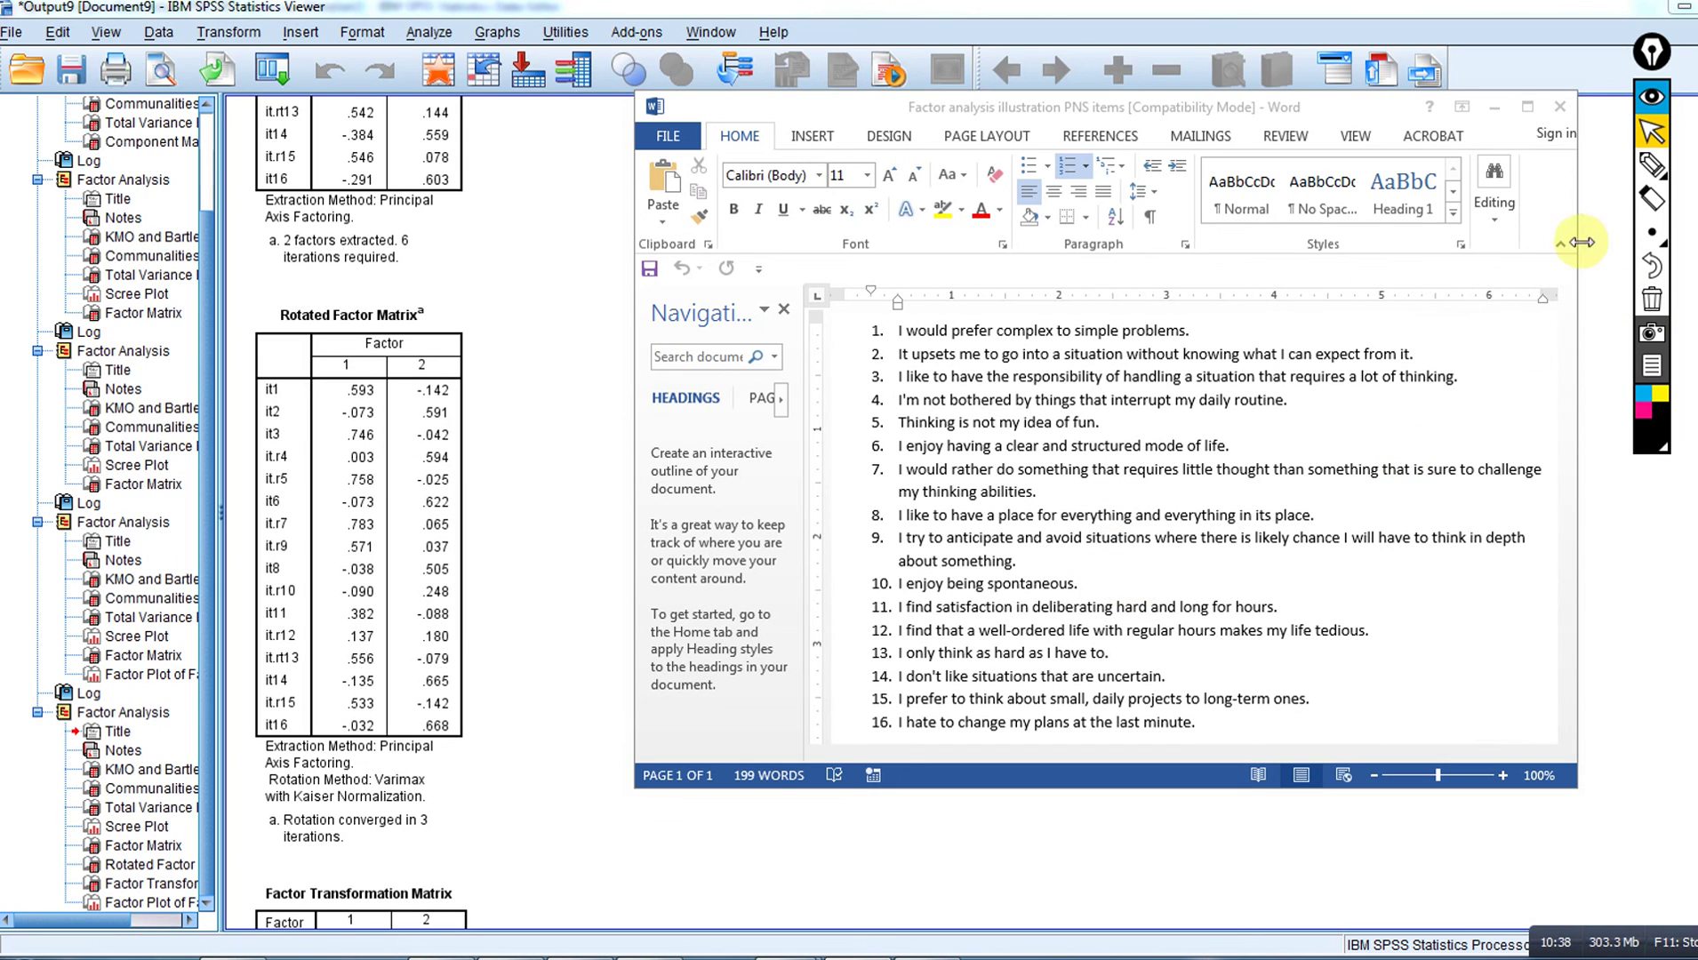
- Minimize Word and select the Total Variance Explained table (35.056% rotated total)
left_click(1495, 108)
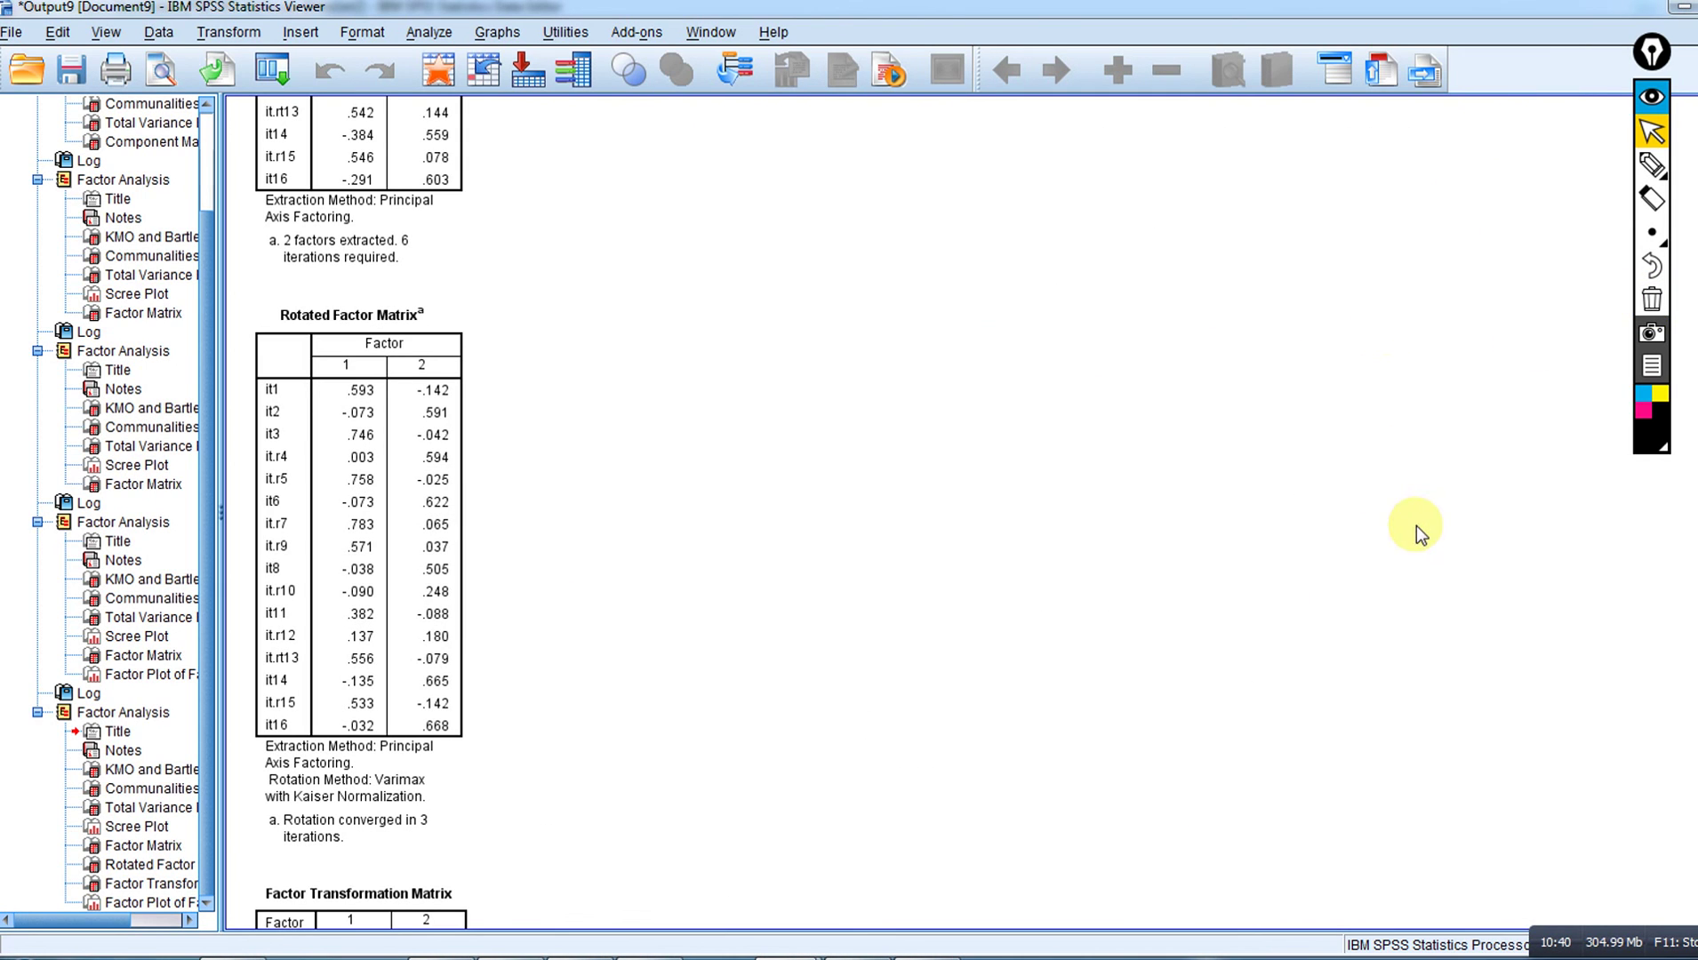
scroll(725, 513, "up", 15)
scroll(725, 513, "up", 3)
left_click(1092, 680)
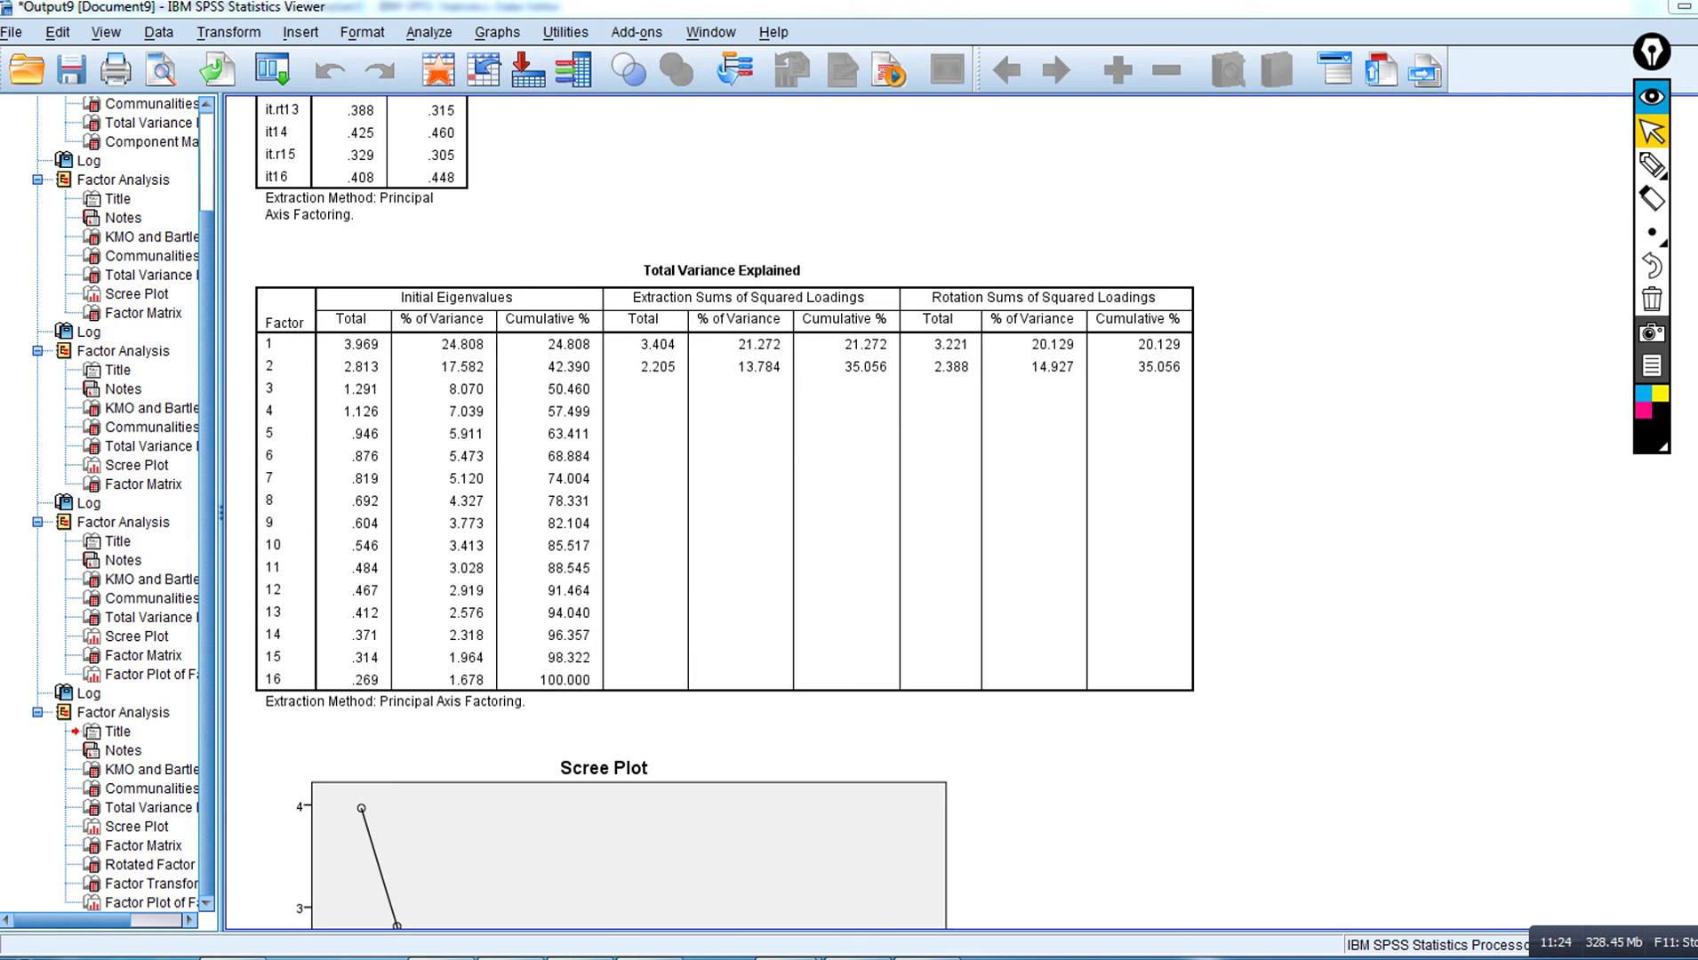
scroll(711, 515, "down", 20)
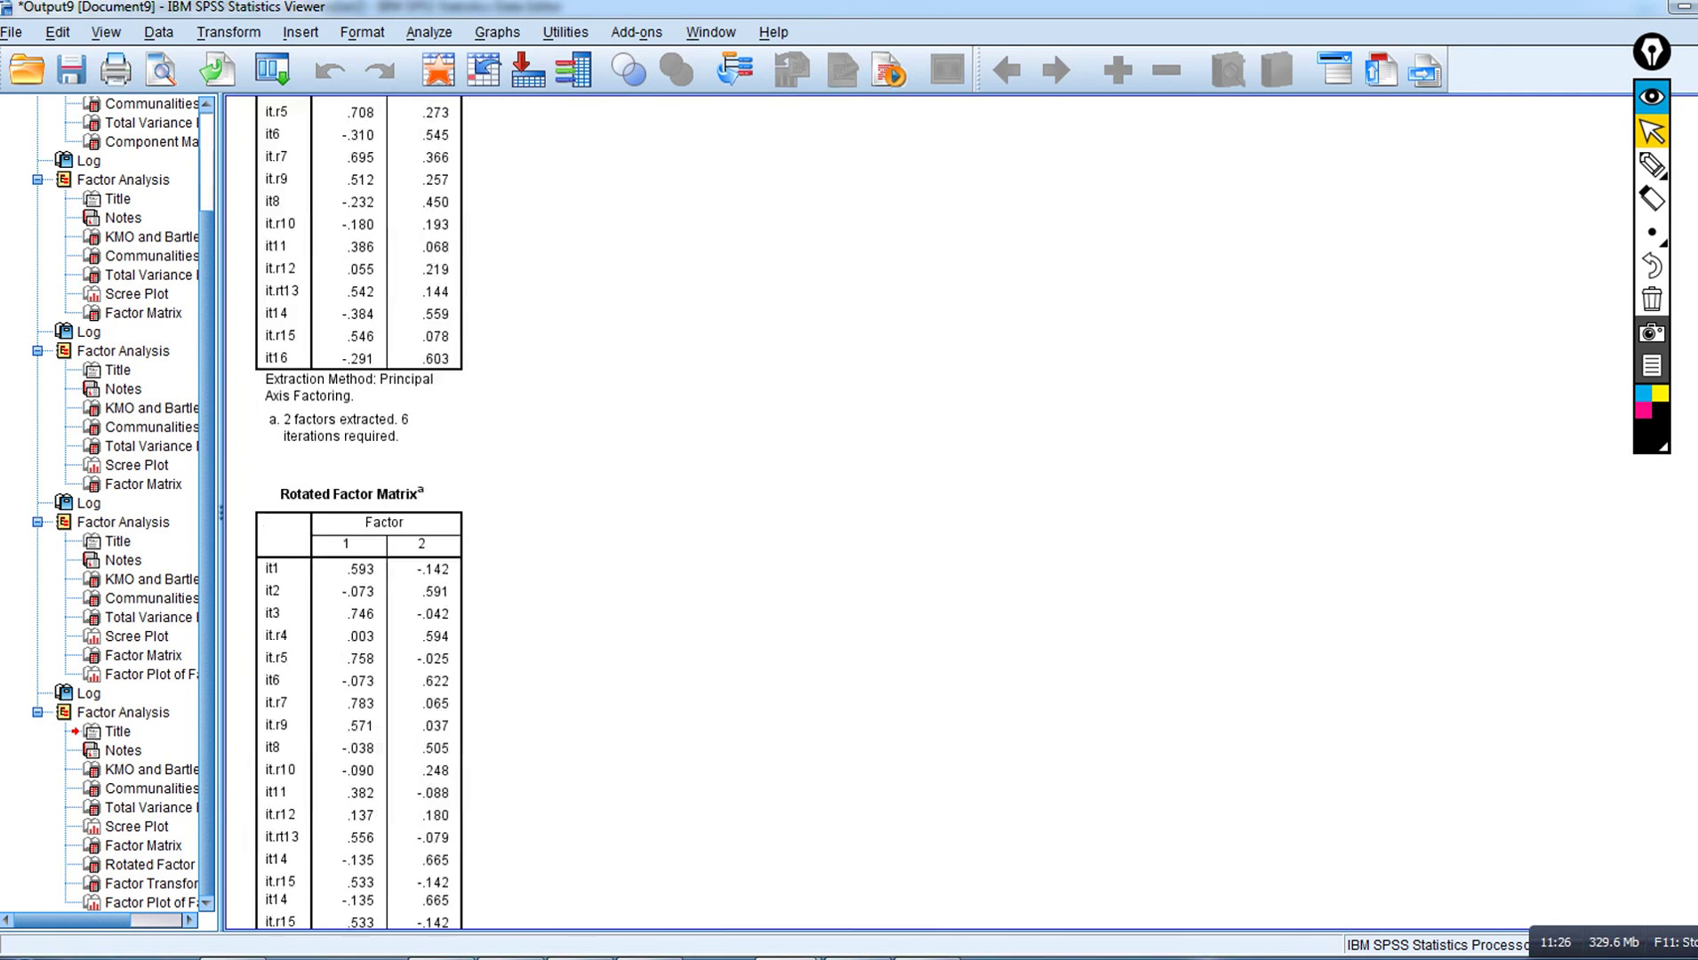
scroll(712, 516, "up", 1)
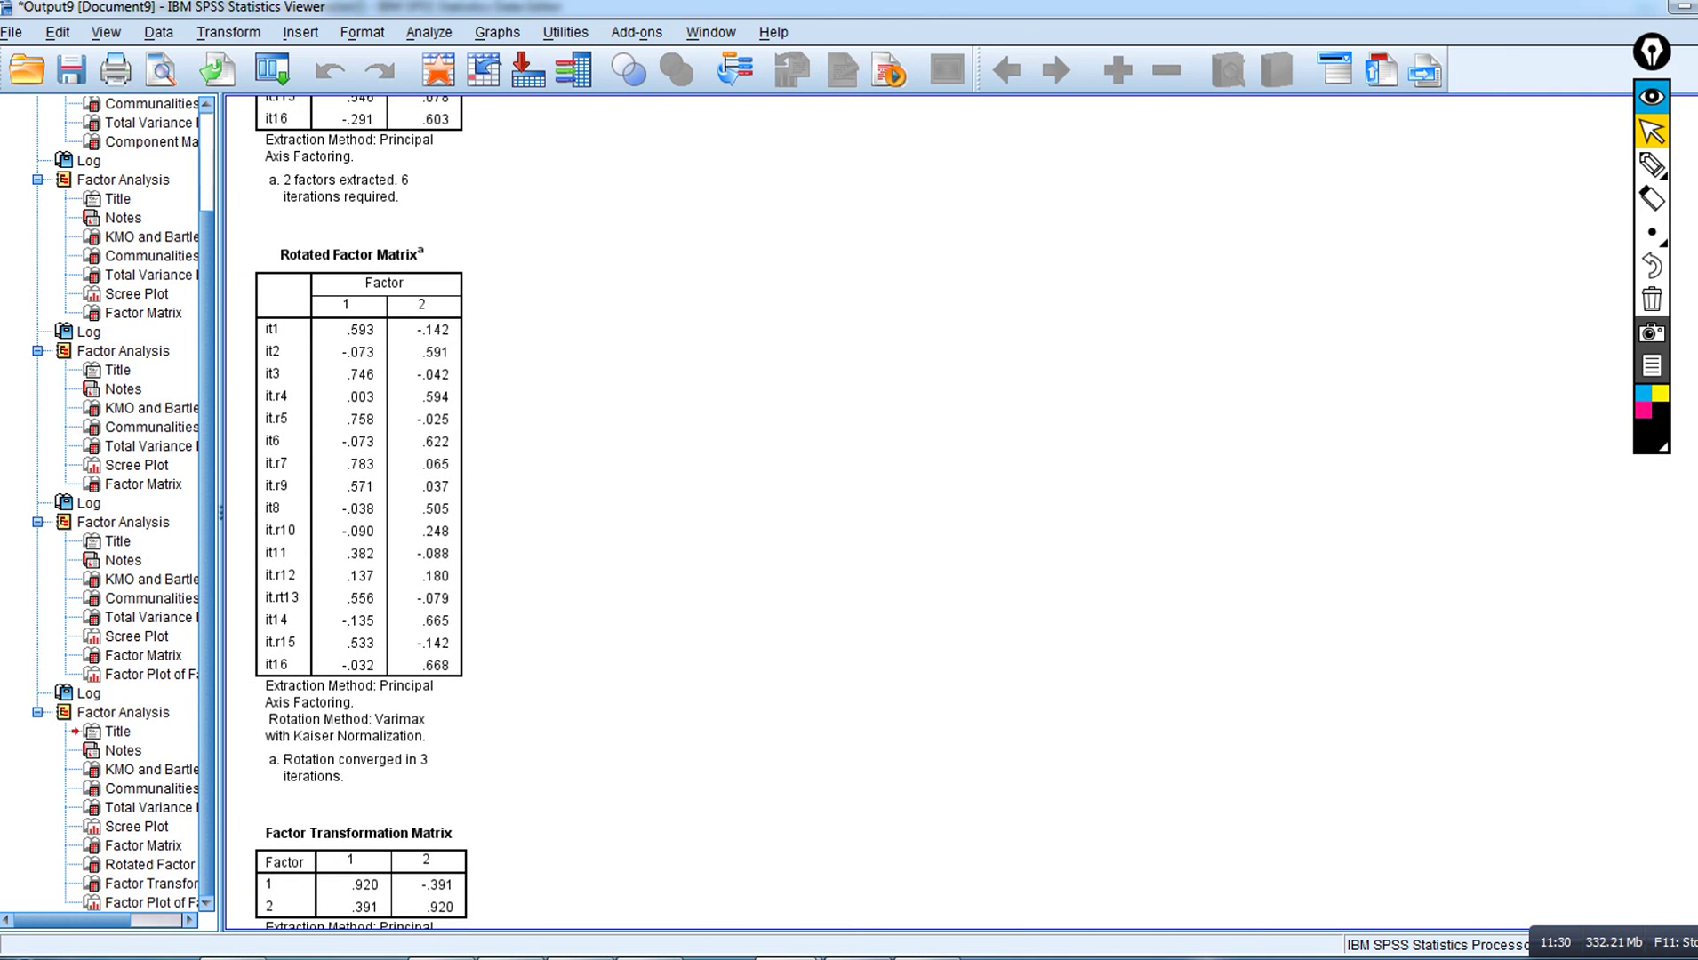
scroll(711, 516, "up", 18)
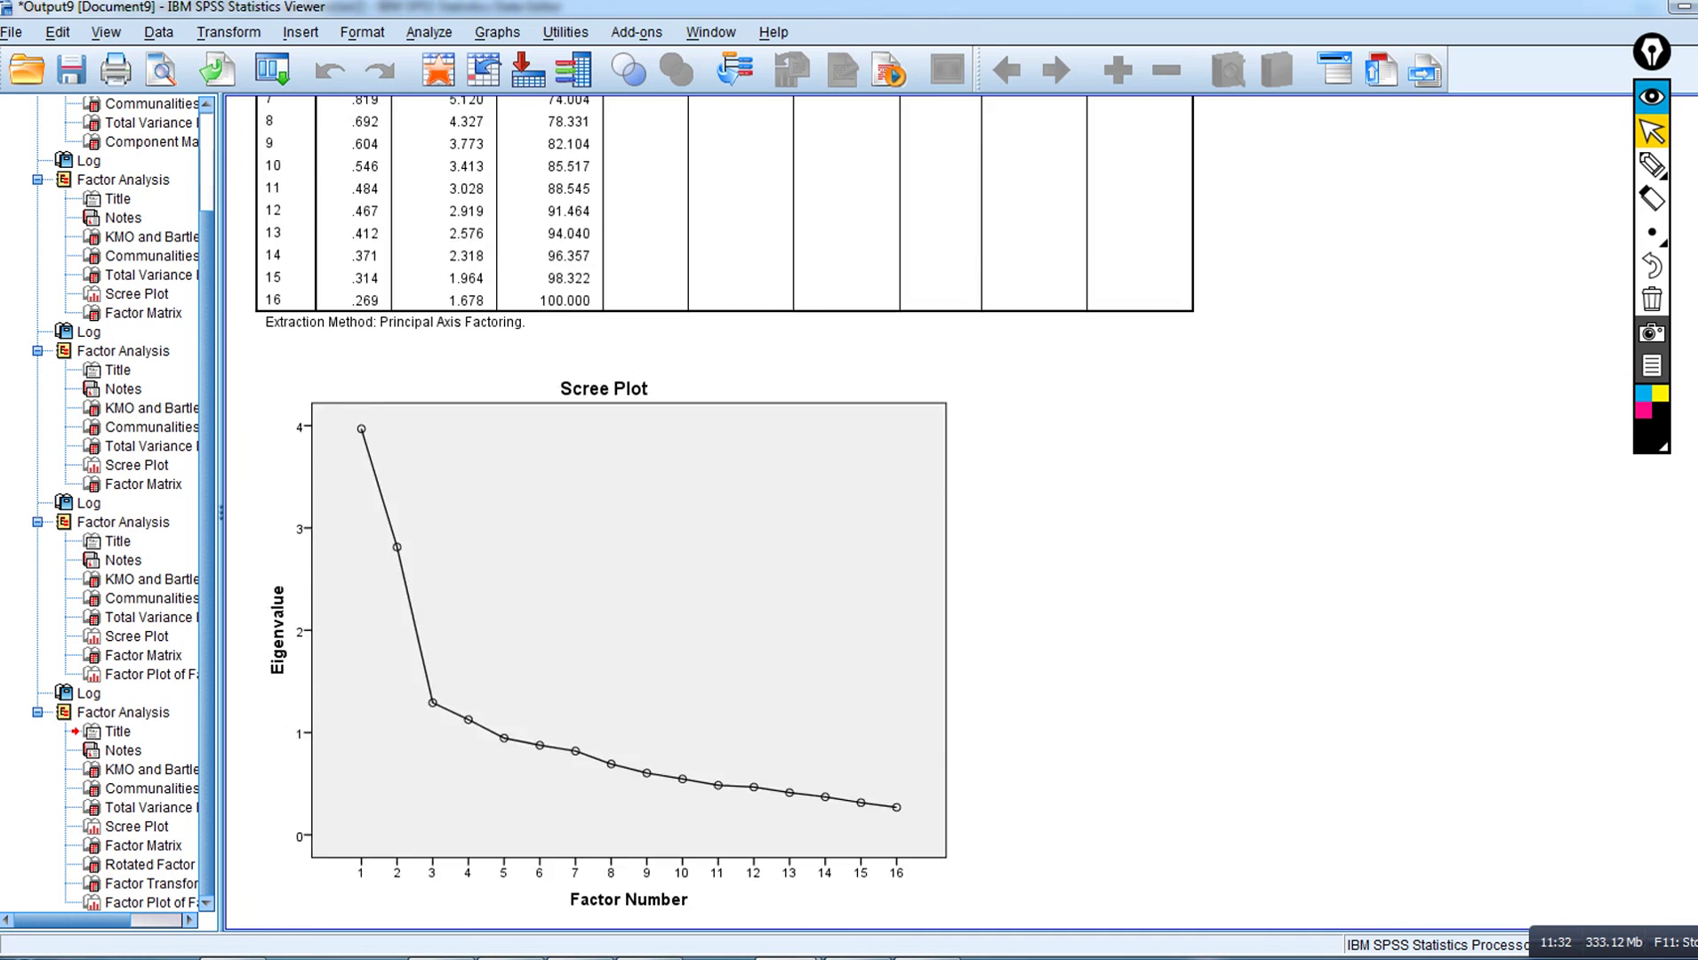
scroll(1051, 480, "up", 12)
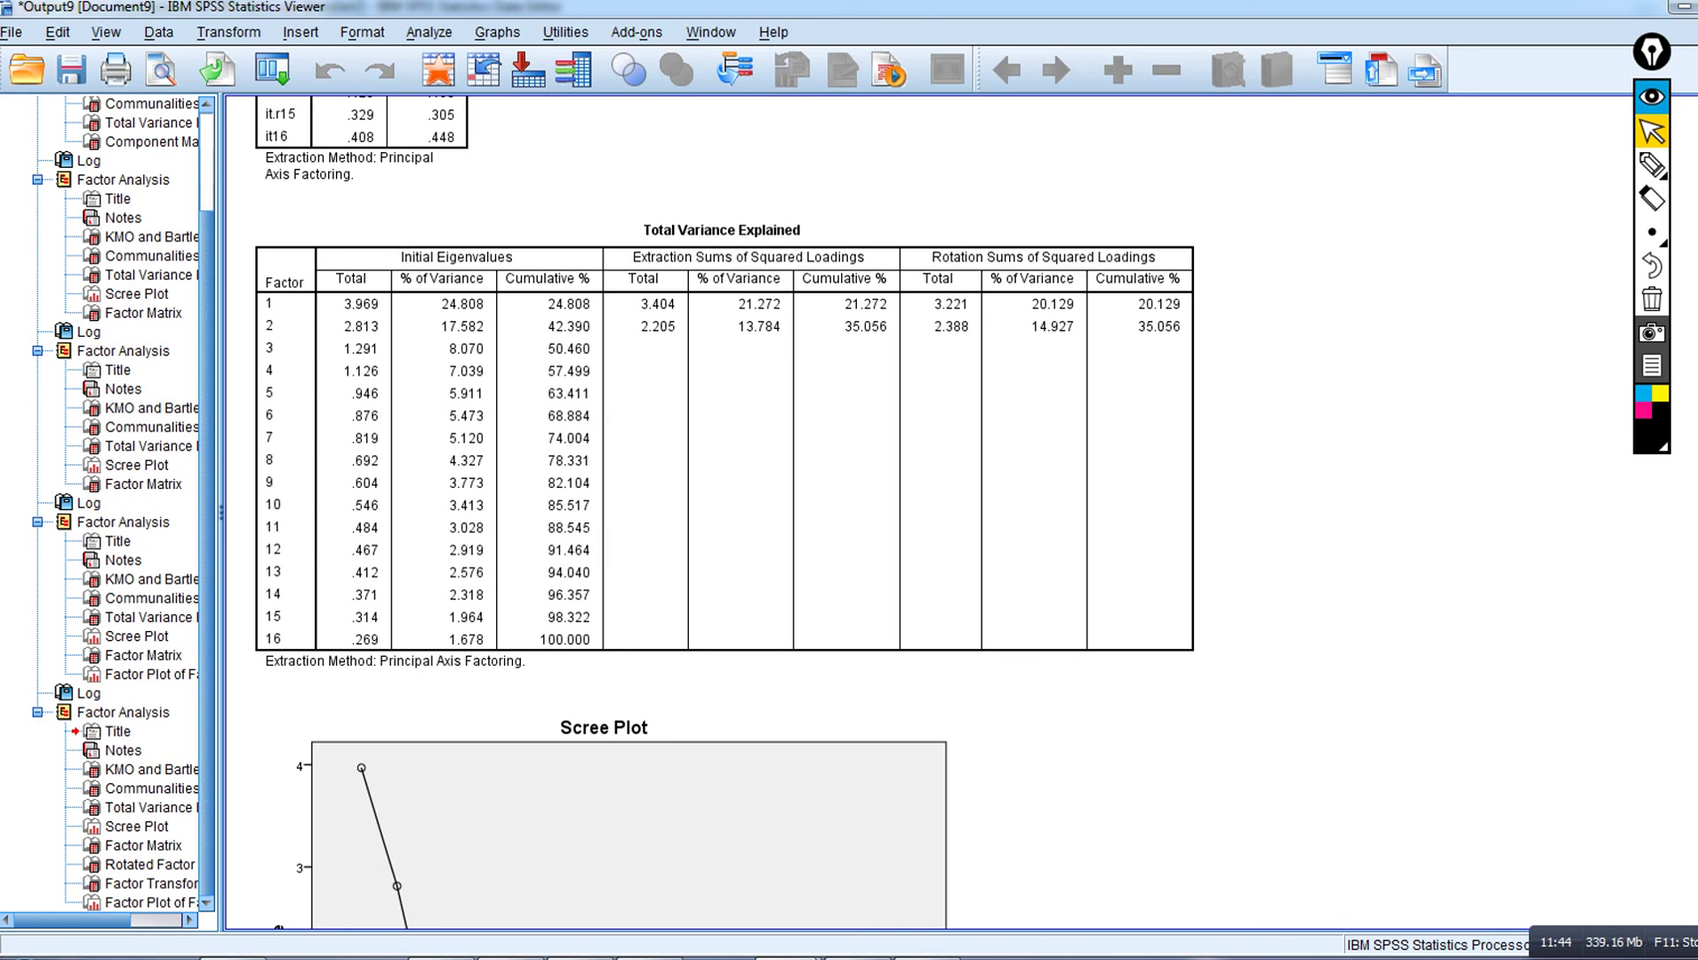
scroll(889, 511, "down", 1)
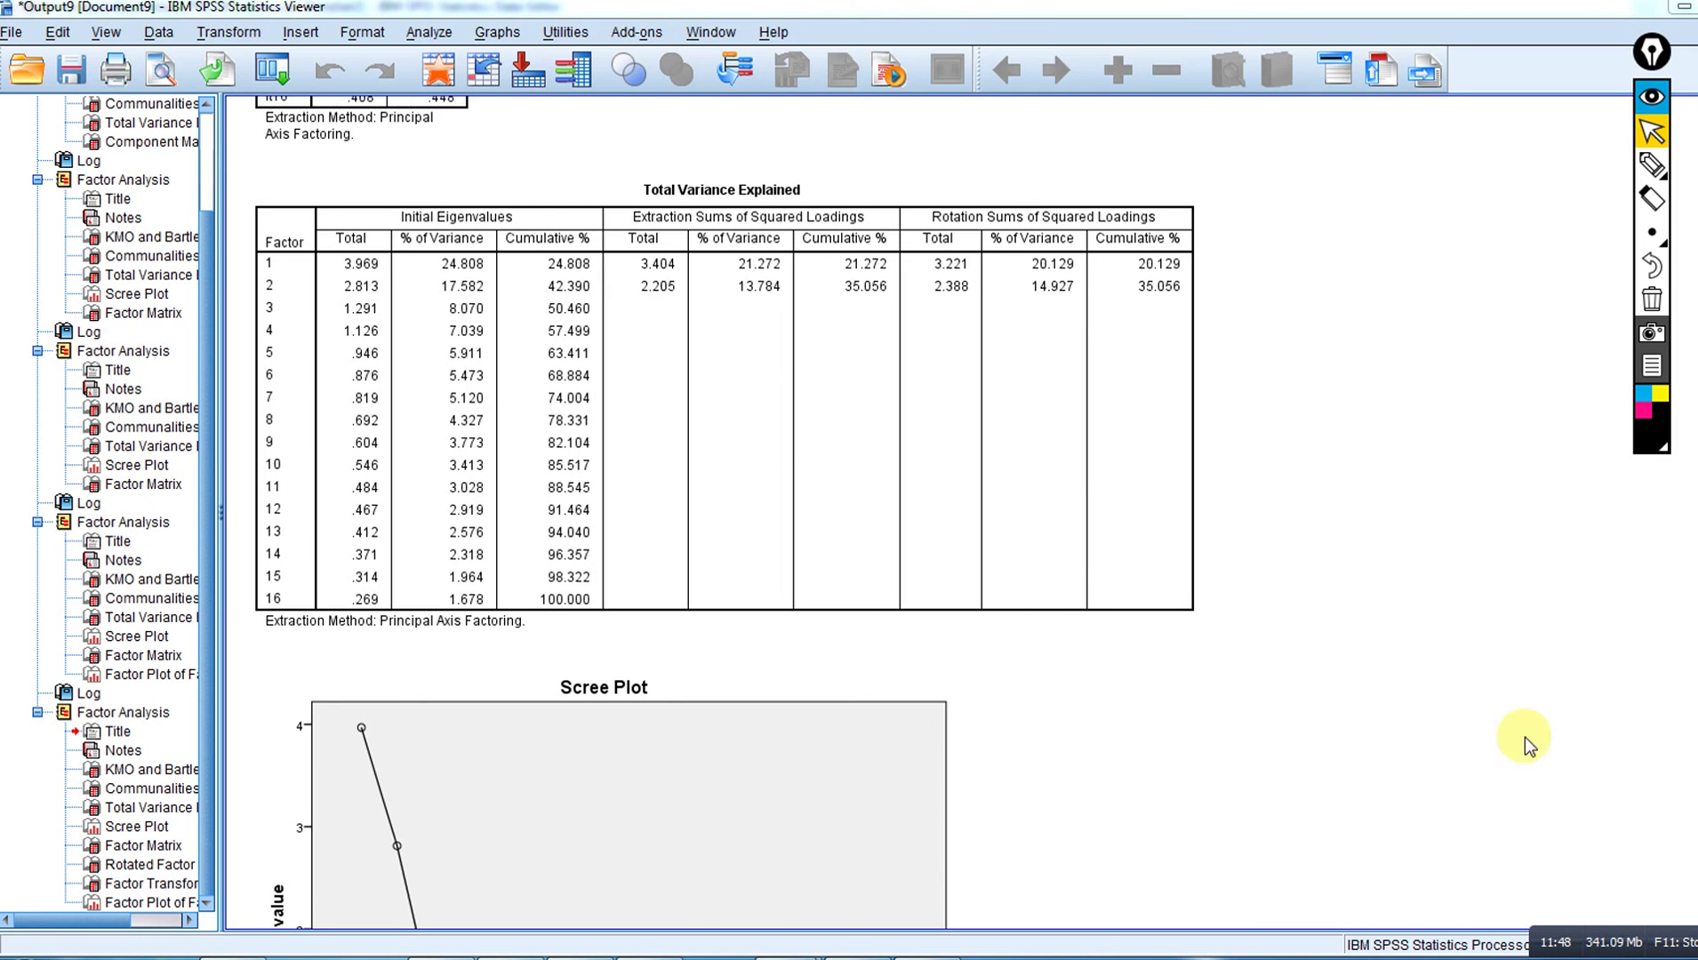